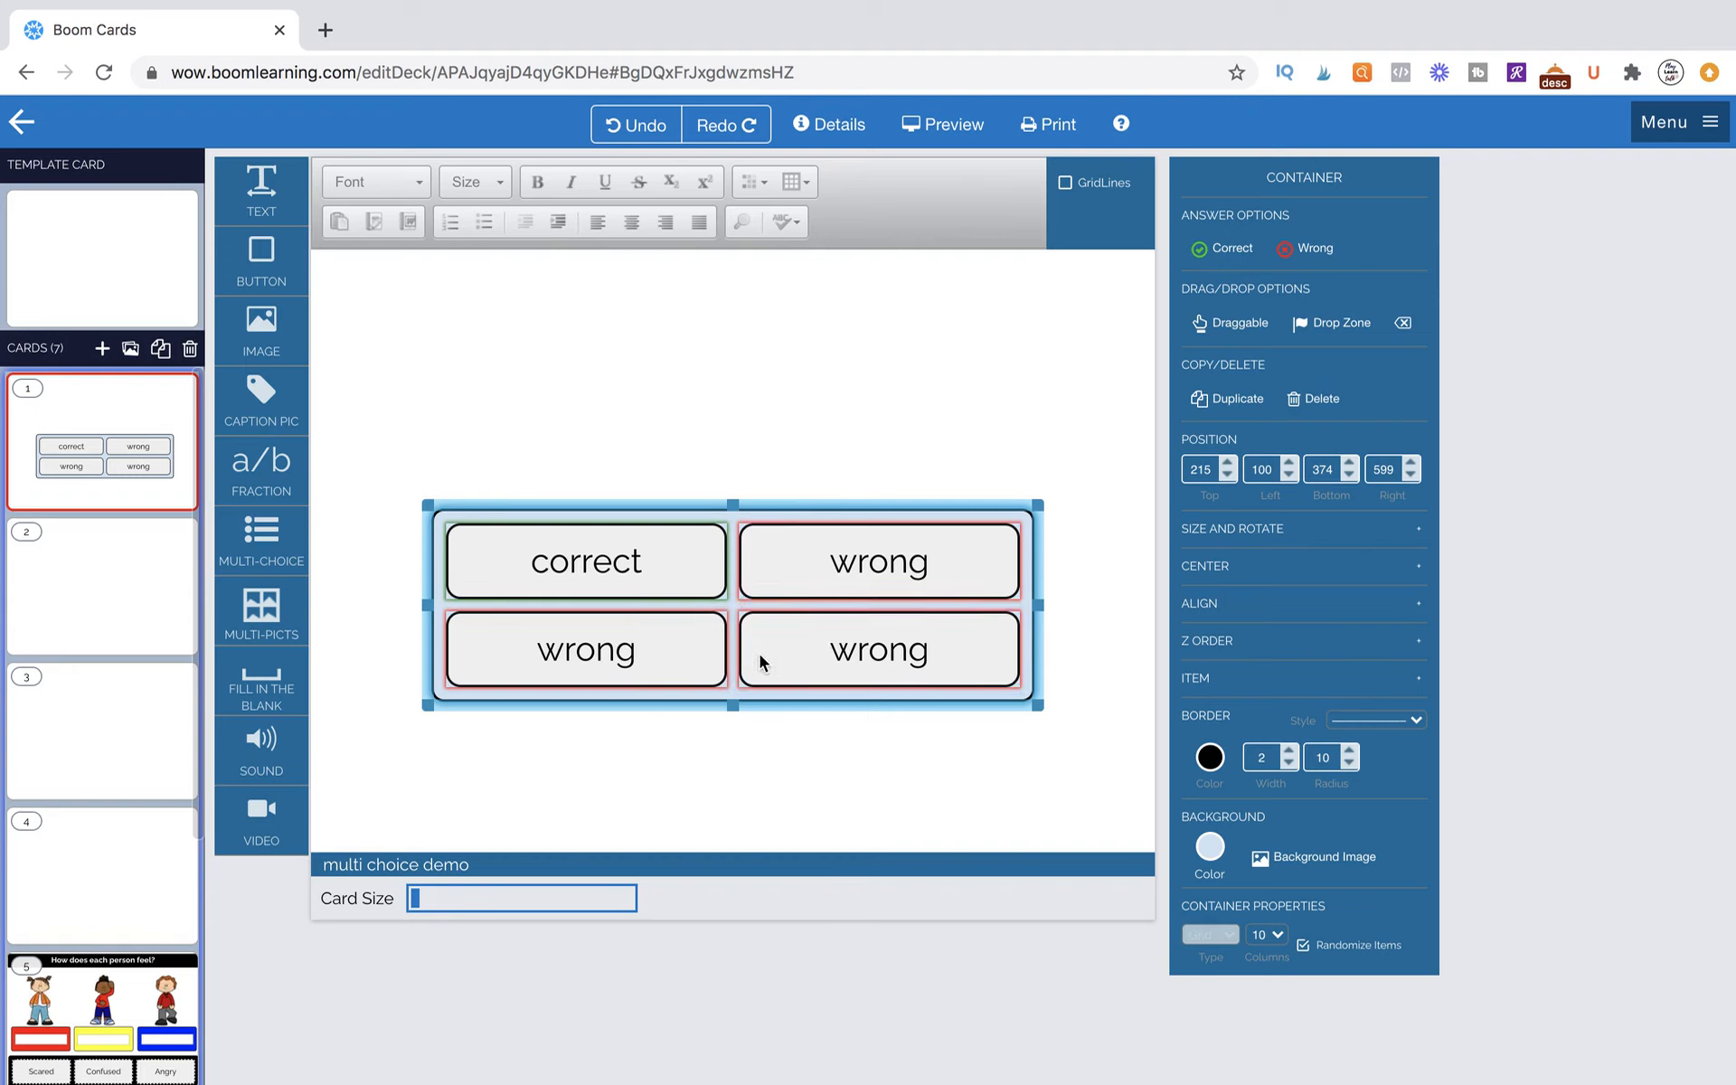
Move the four-answer multiple-choice container and enlarge it to about top 112, left 33, bottom 390, right 658.
{"action": "left_click", "coordinate": [881, 518]}
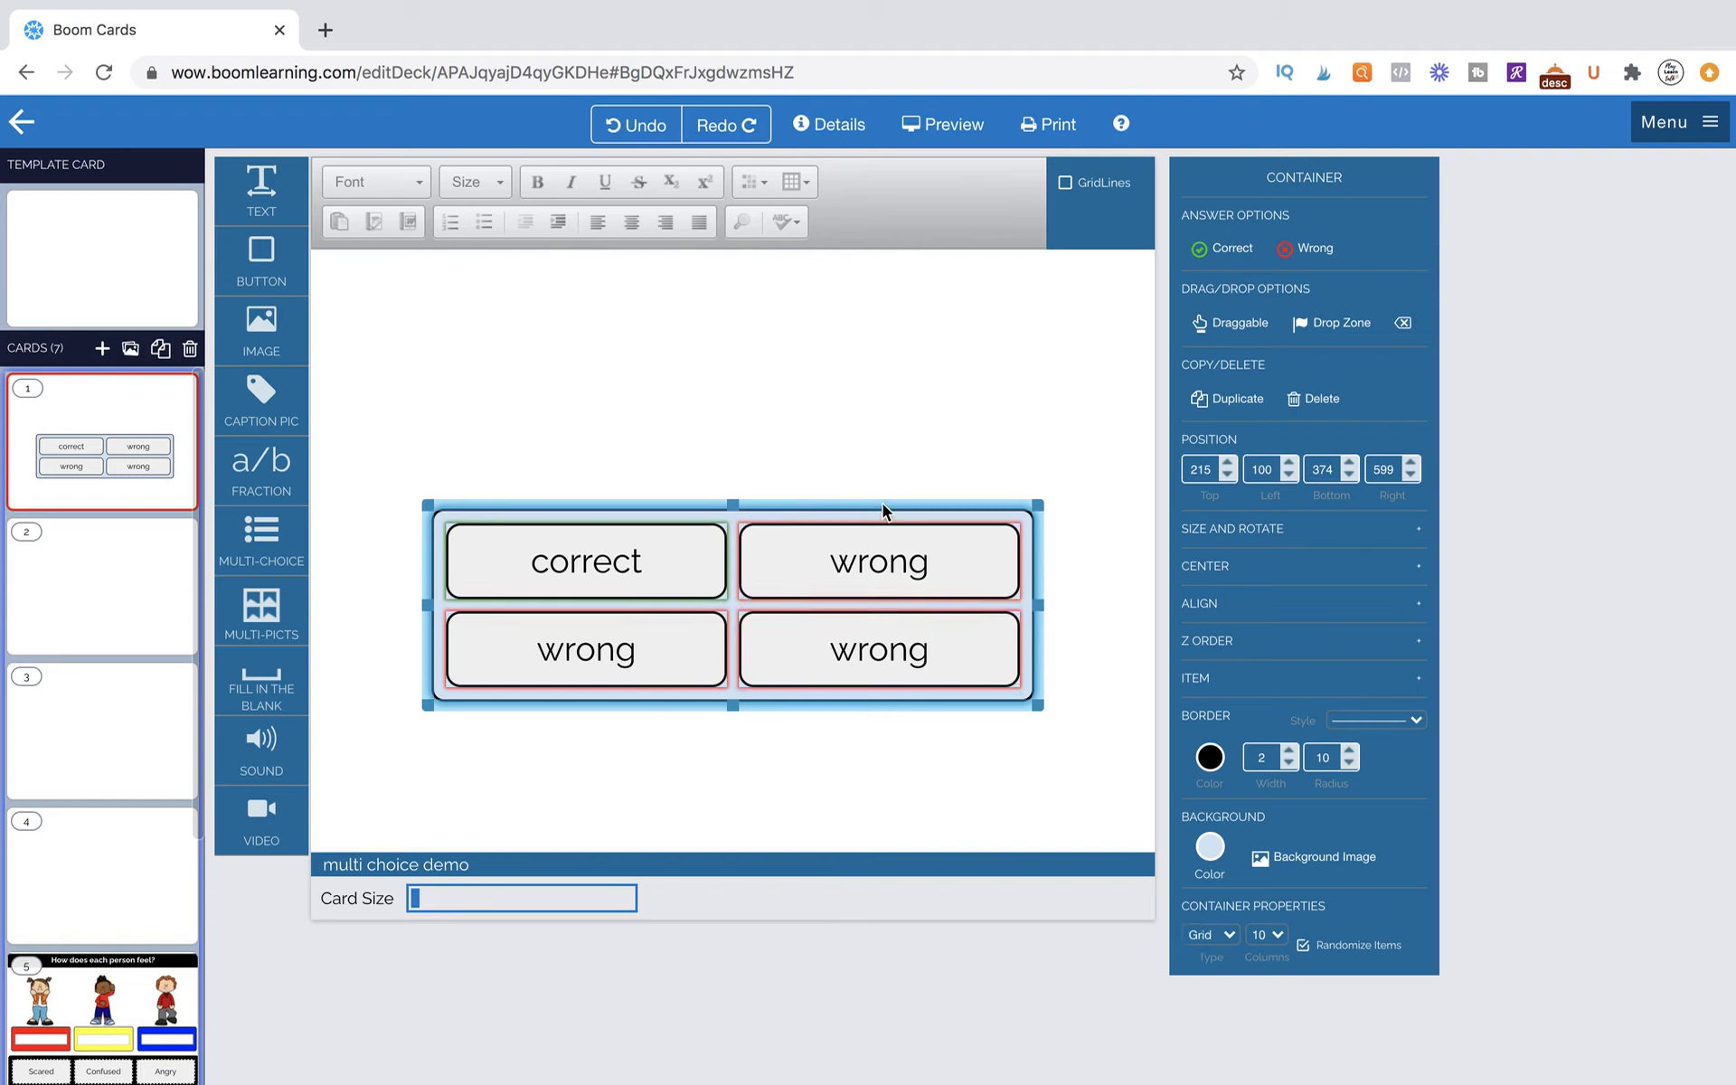
{"action": "left_click_drag", "start_coordinate": [882, 503], "coordinate": [826, 453]}
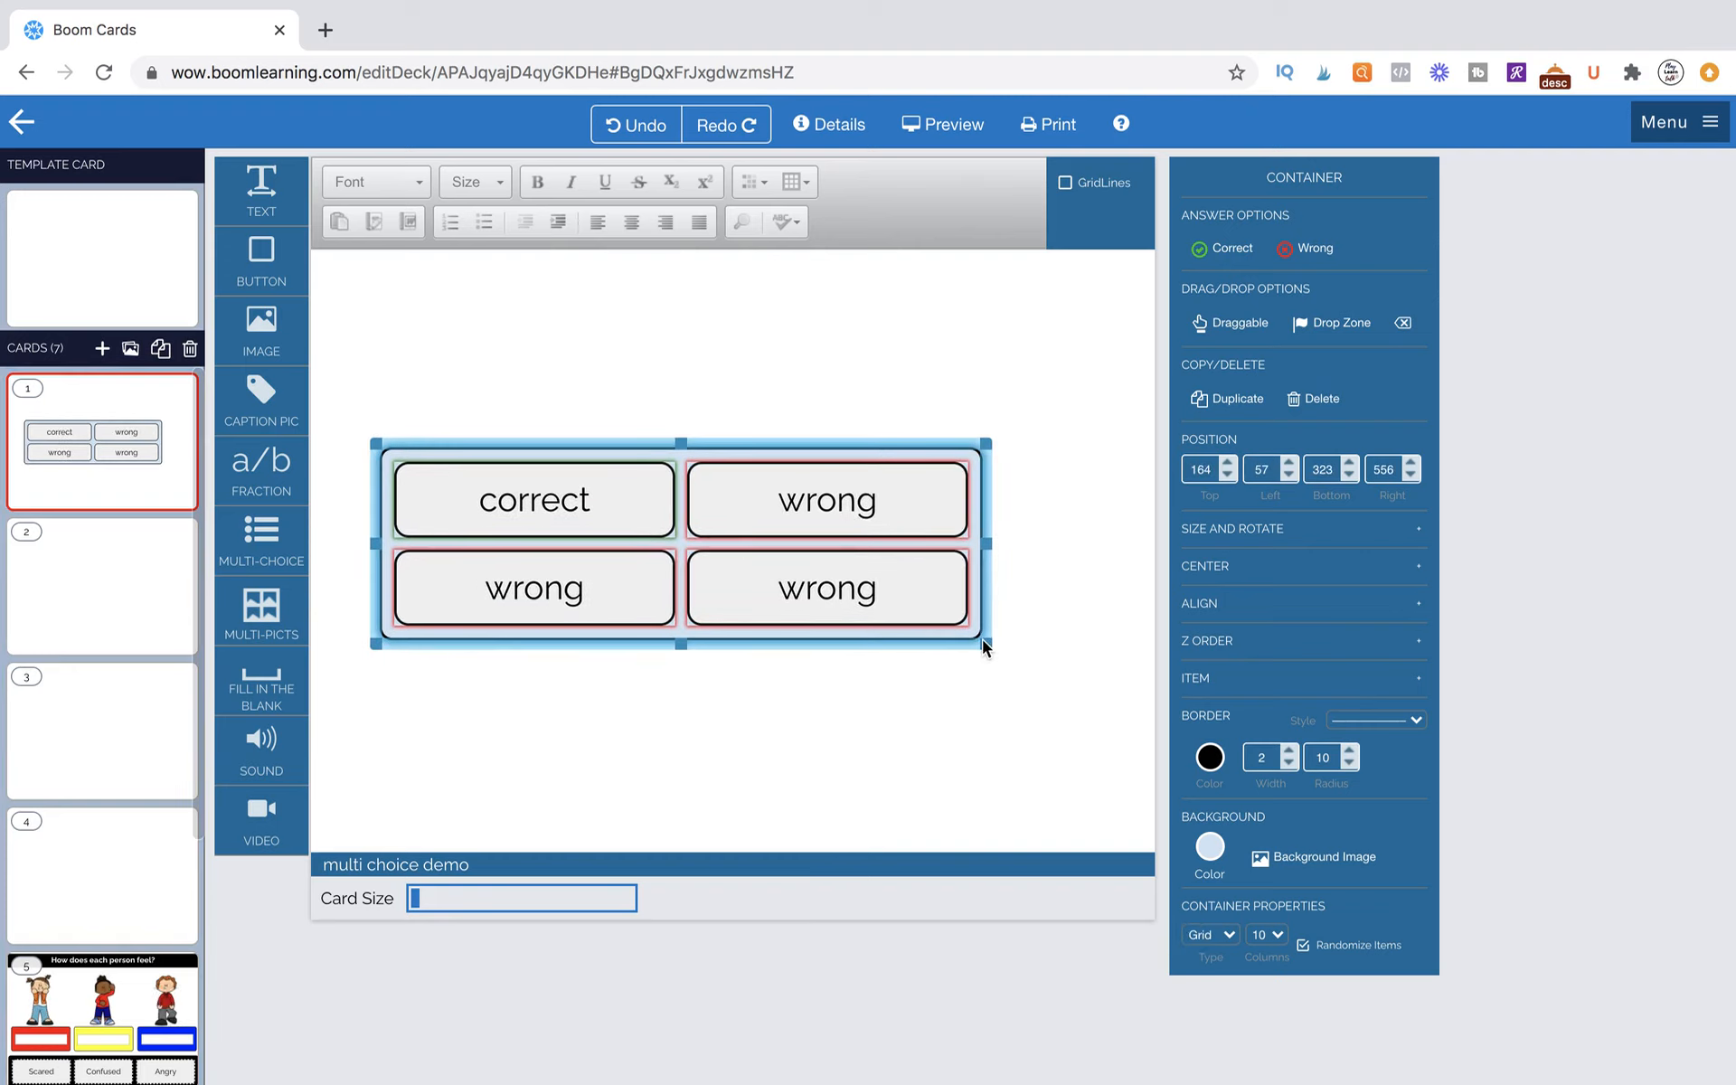
{"action": "left_click_drag", "start_coordinate": [984, 643], "coordinate": [1110, 691]}
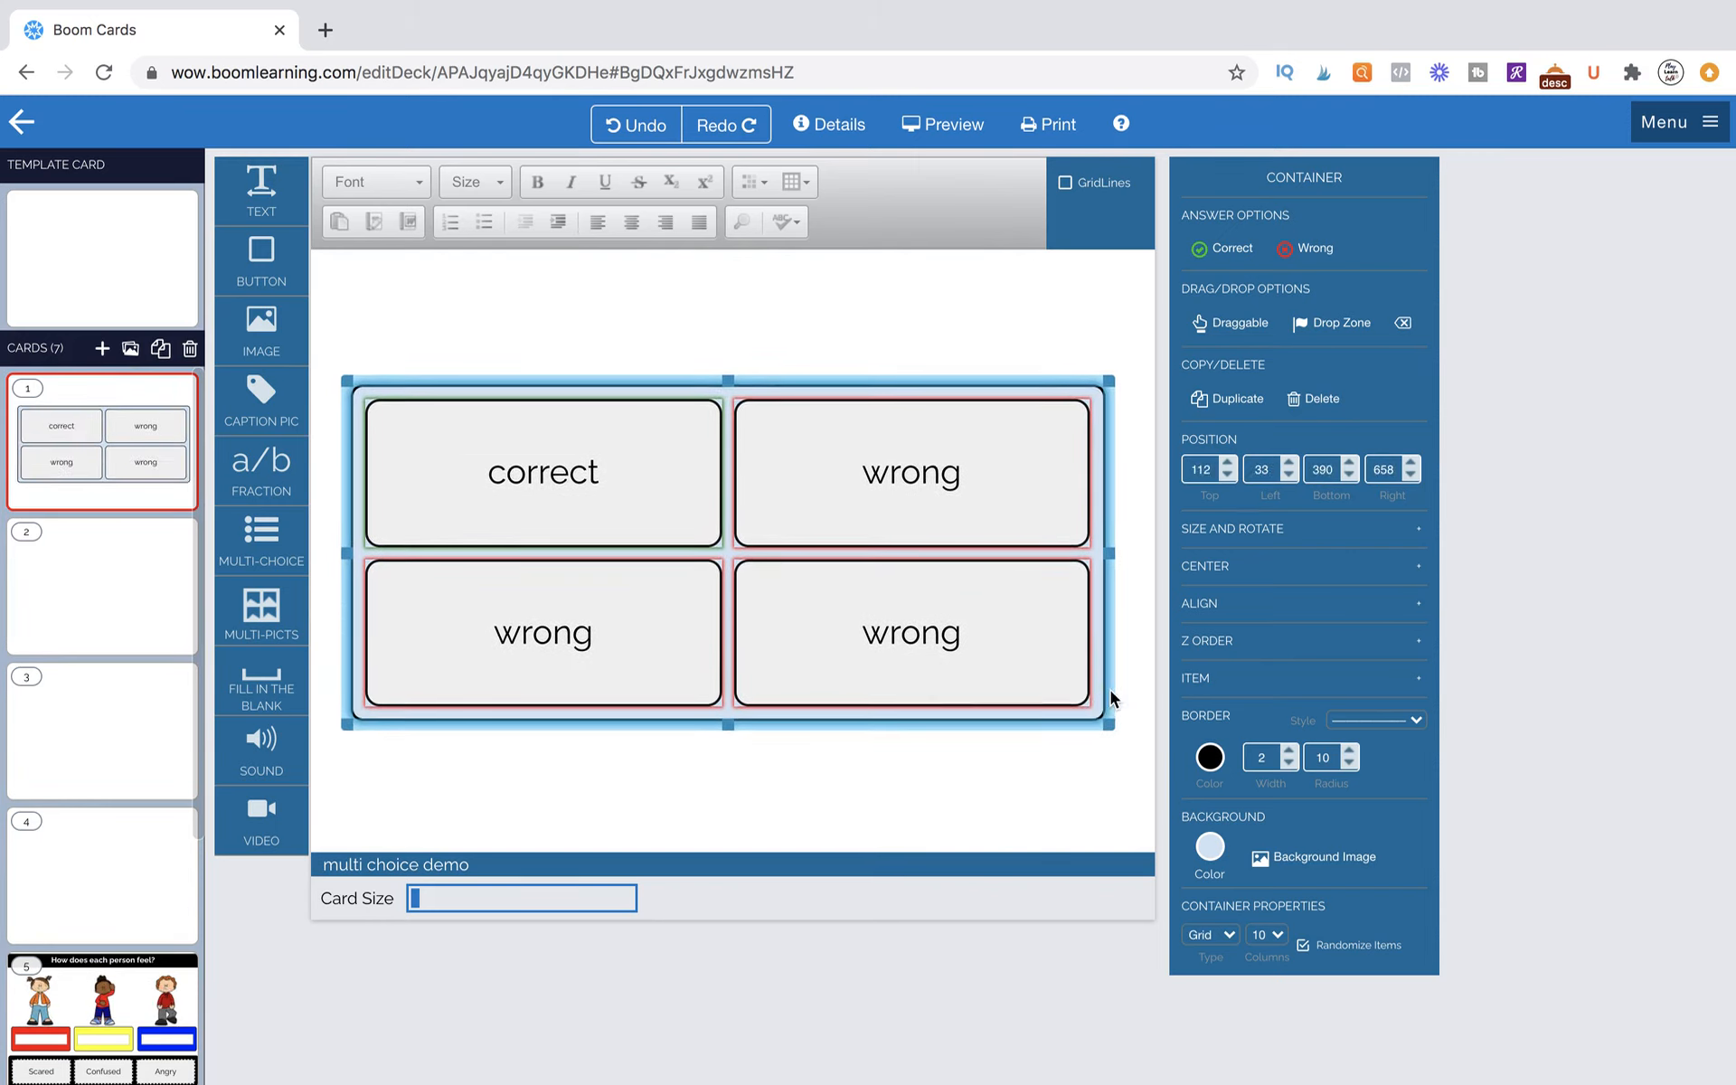
{"action": "left_click", "coordinate": [778, 748]}
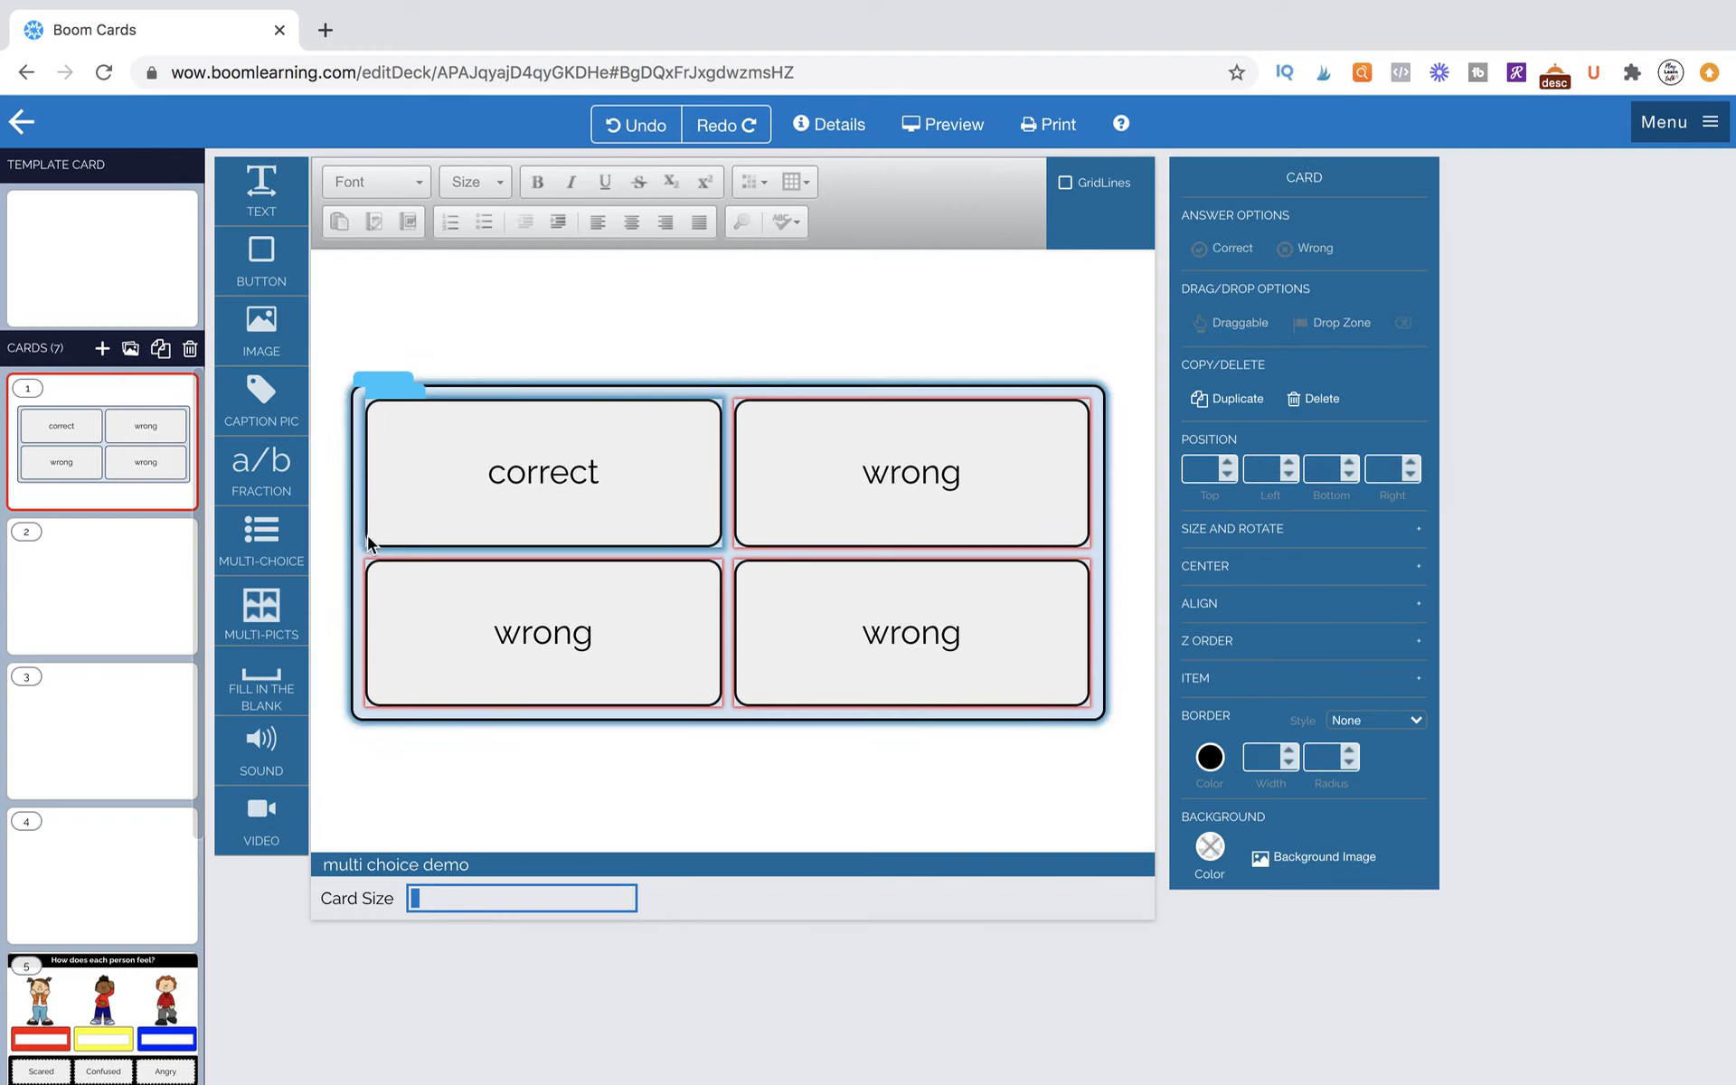
{"action": "left_click", "coordinate": [377, 373]}
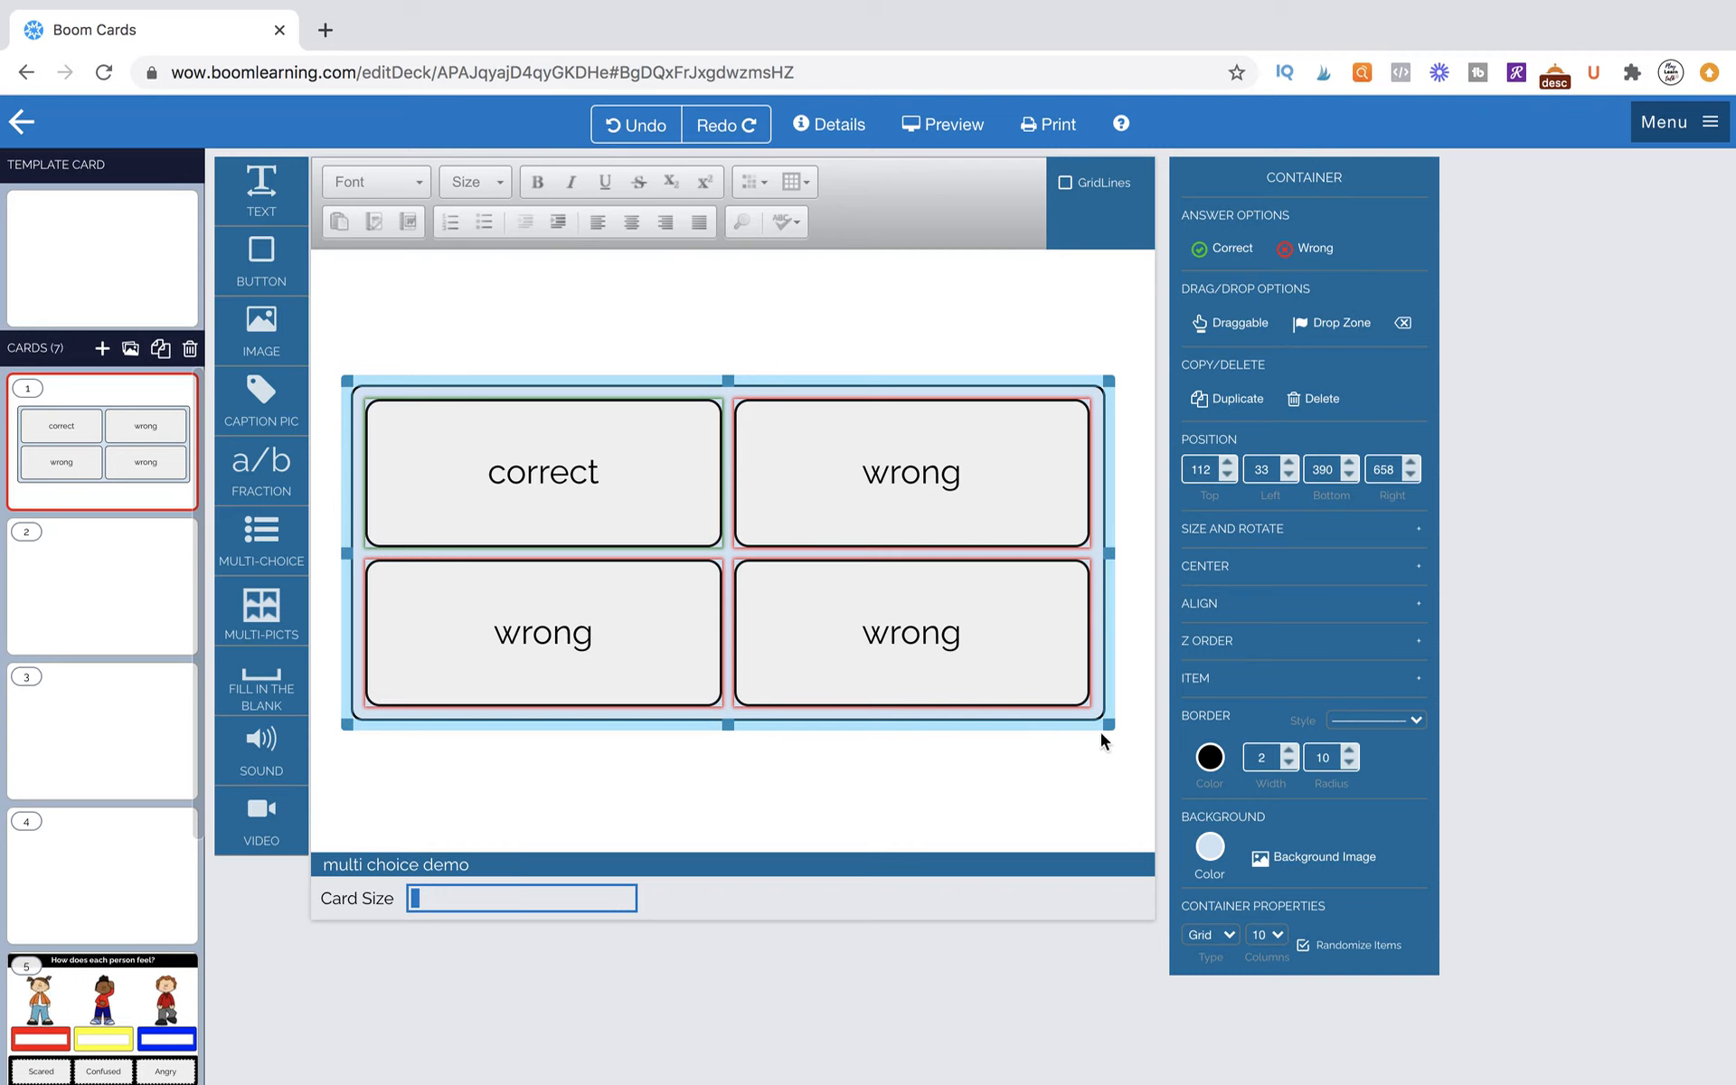
{"action": "left_click", "coordinate": [668, 286]}
{"action": "left_click", "coordinate": [411, 396]}
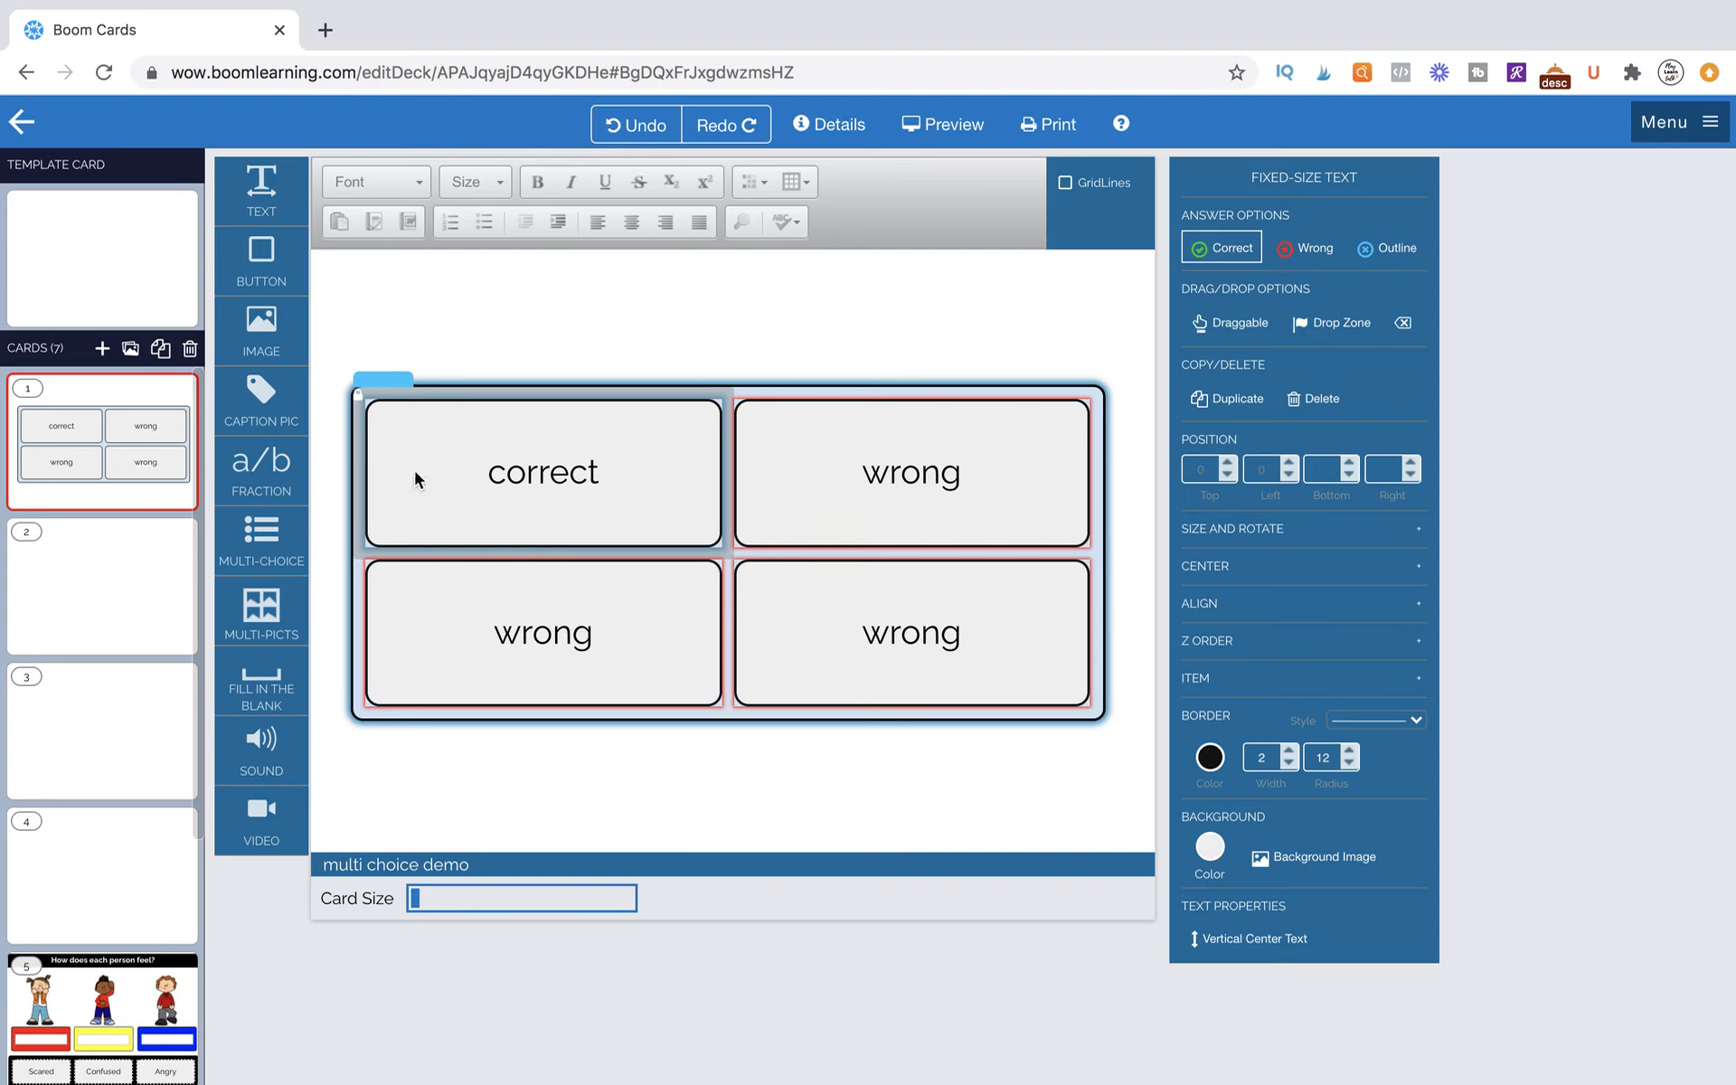
{"action": "left_click", "coordinate": [580, 347]}
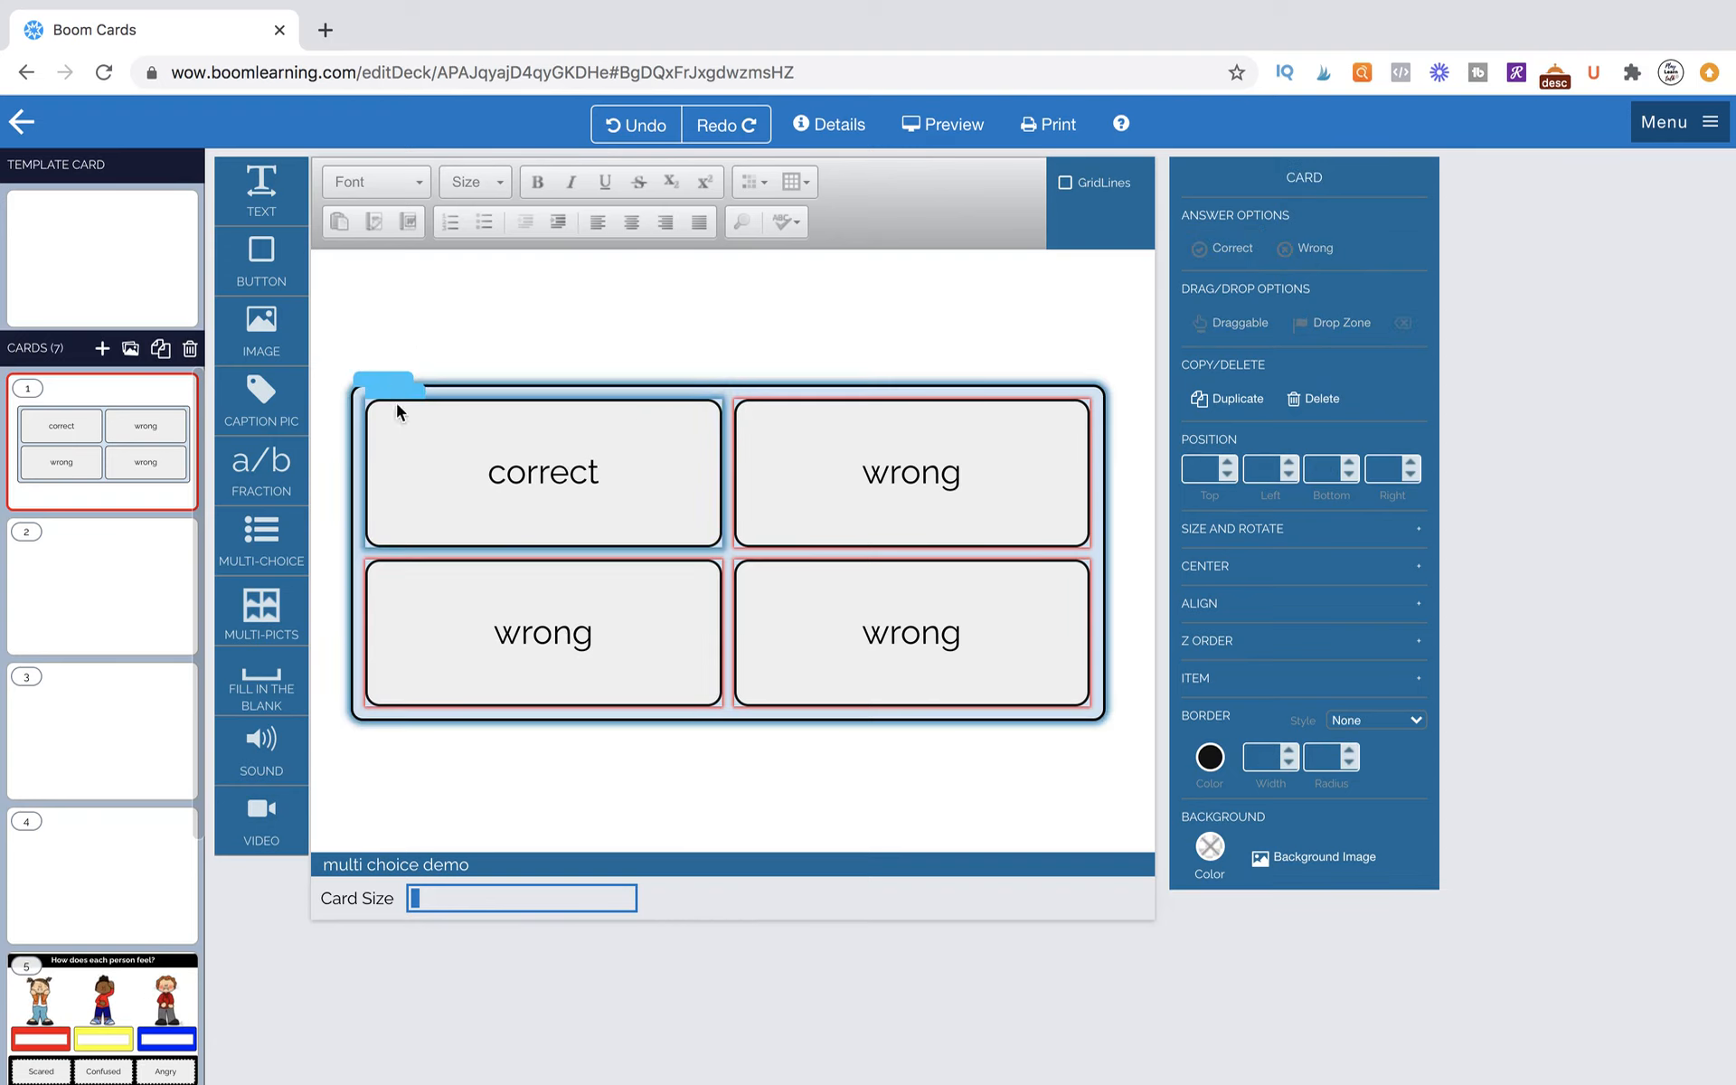
Set the four-answer container's background colour to black after trying pink and transparent.
{"action": "left_click", "coordinate": [387, 378]}
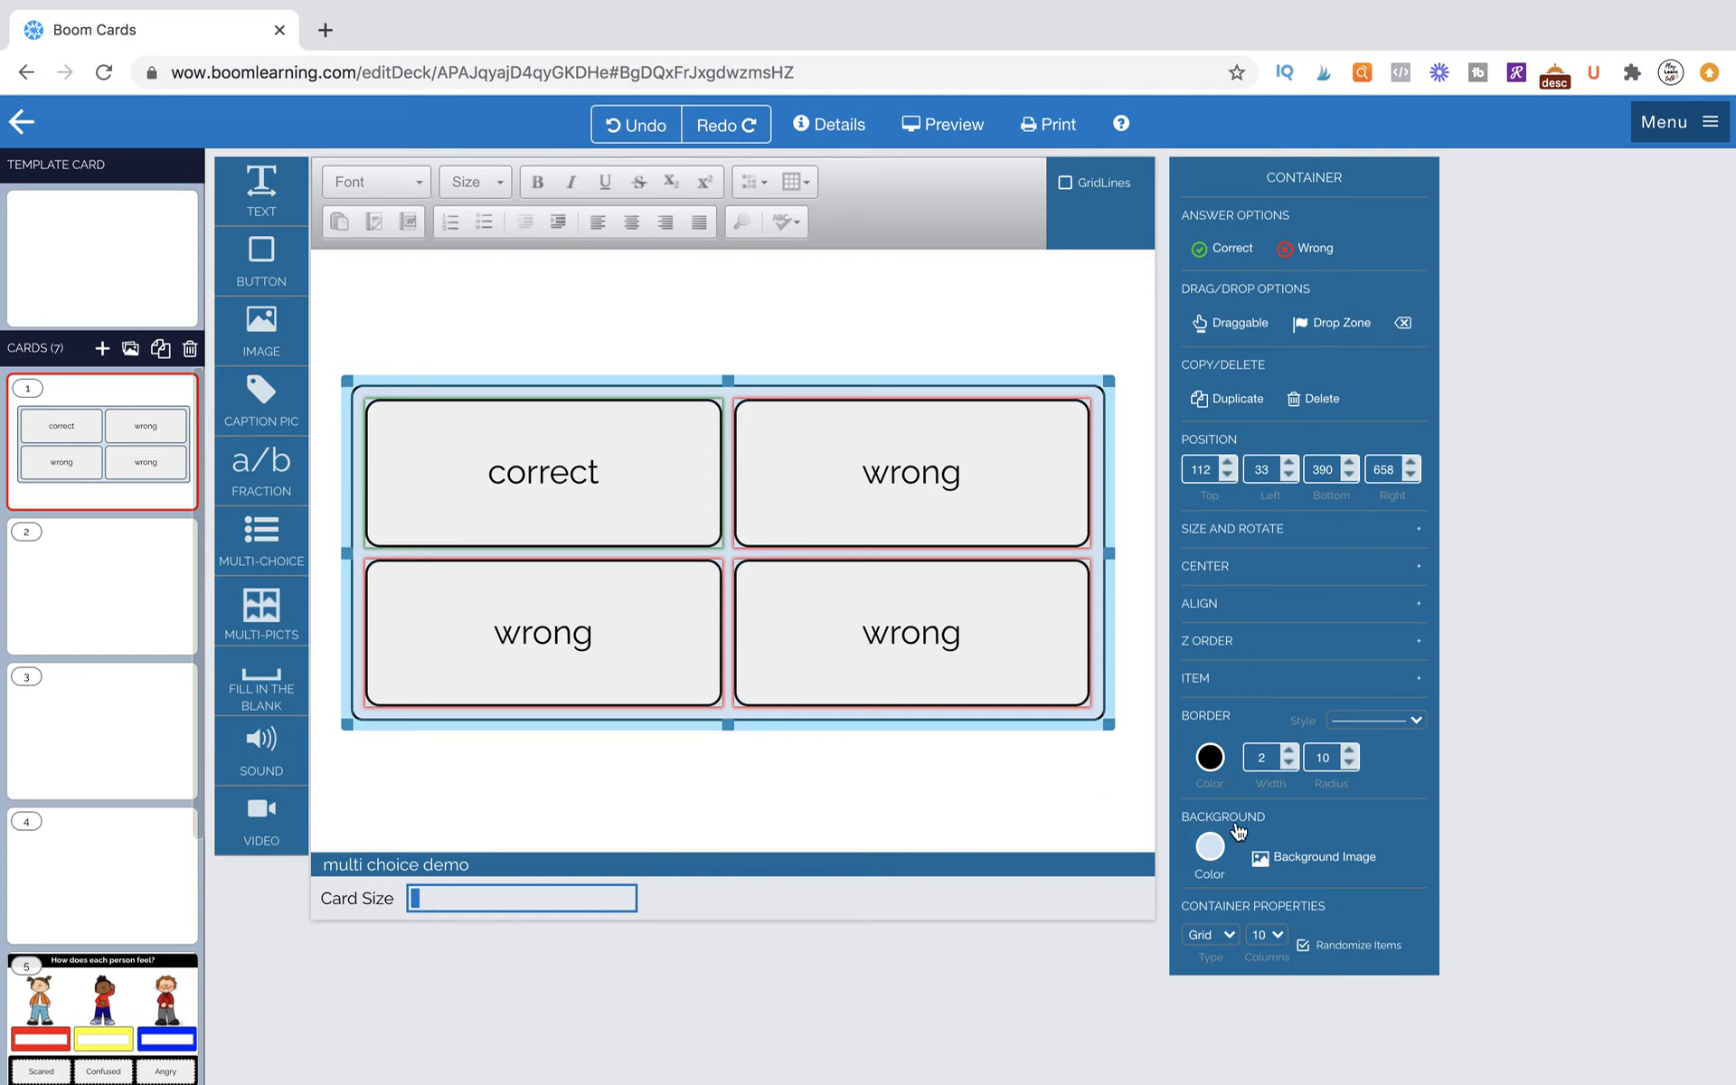
{"action": "left_click", "coordinate": [1211, 850]}
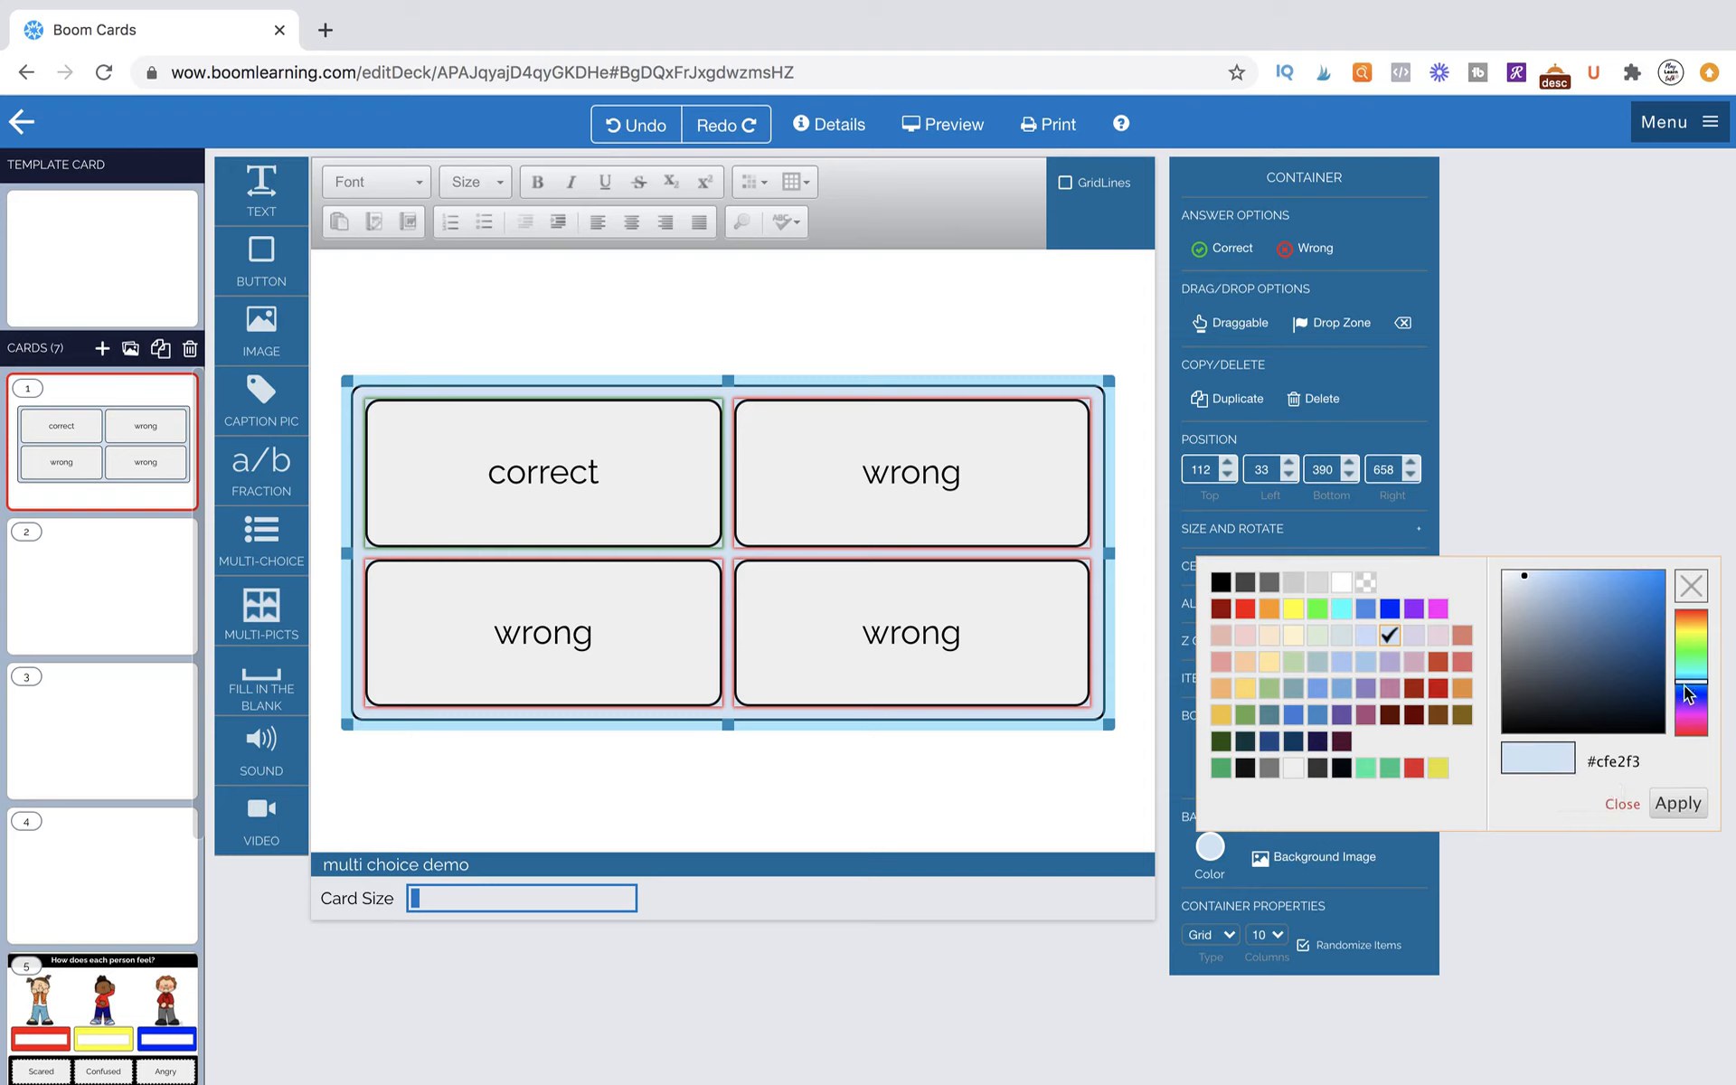
{"action": "mouse_move", "coordinate": [1687, 695]}
{"action": "left_mouse_down"}
{"action": "mouse_move", "coordinate": [1693, 620]}
{"action": "mouse_move", "coordinate": [1693, 724]}
{"action": "left_mouse_up"}
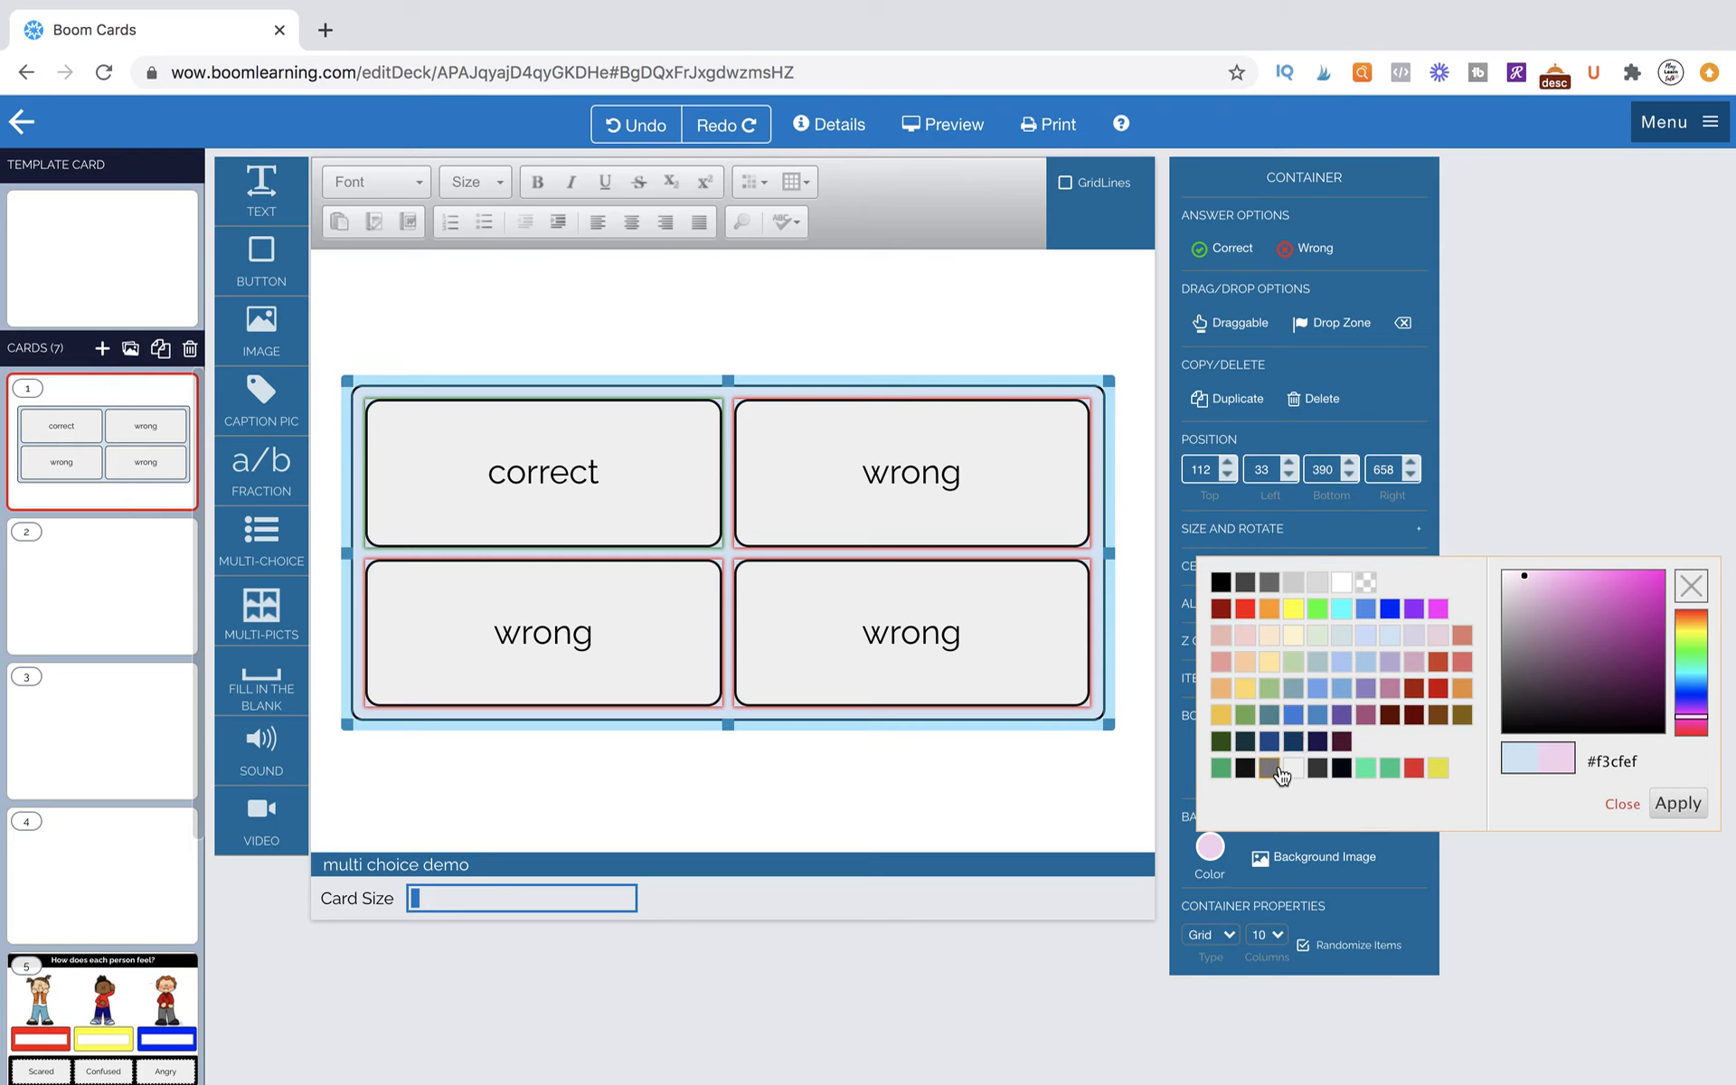
{"action": "left_click", "coordinate": [1221, 583]}
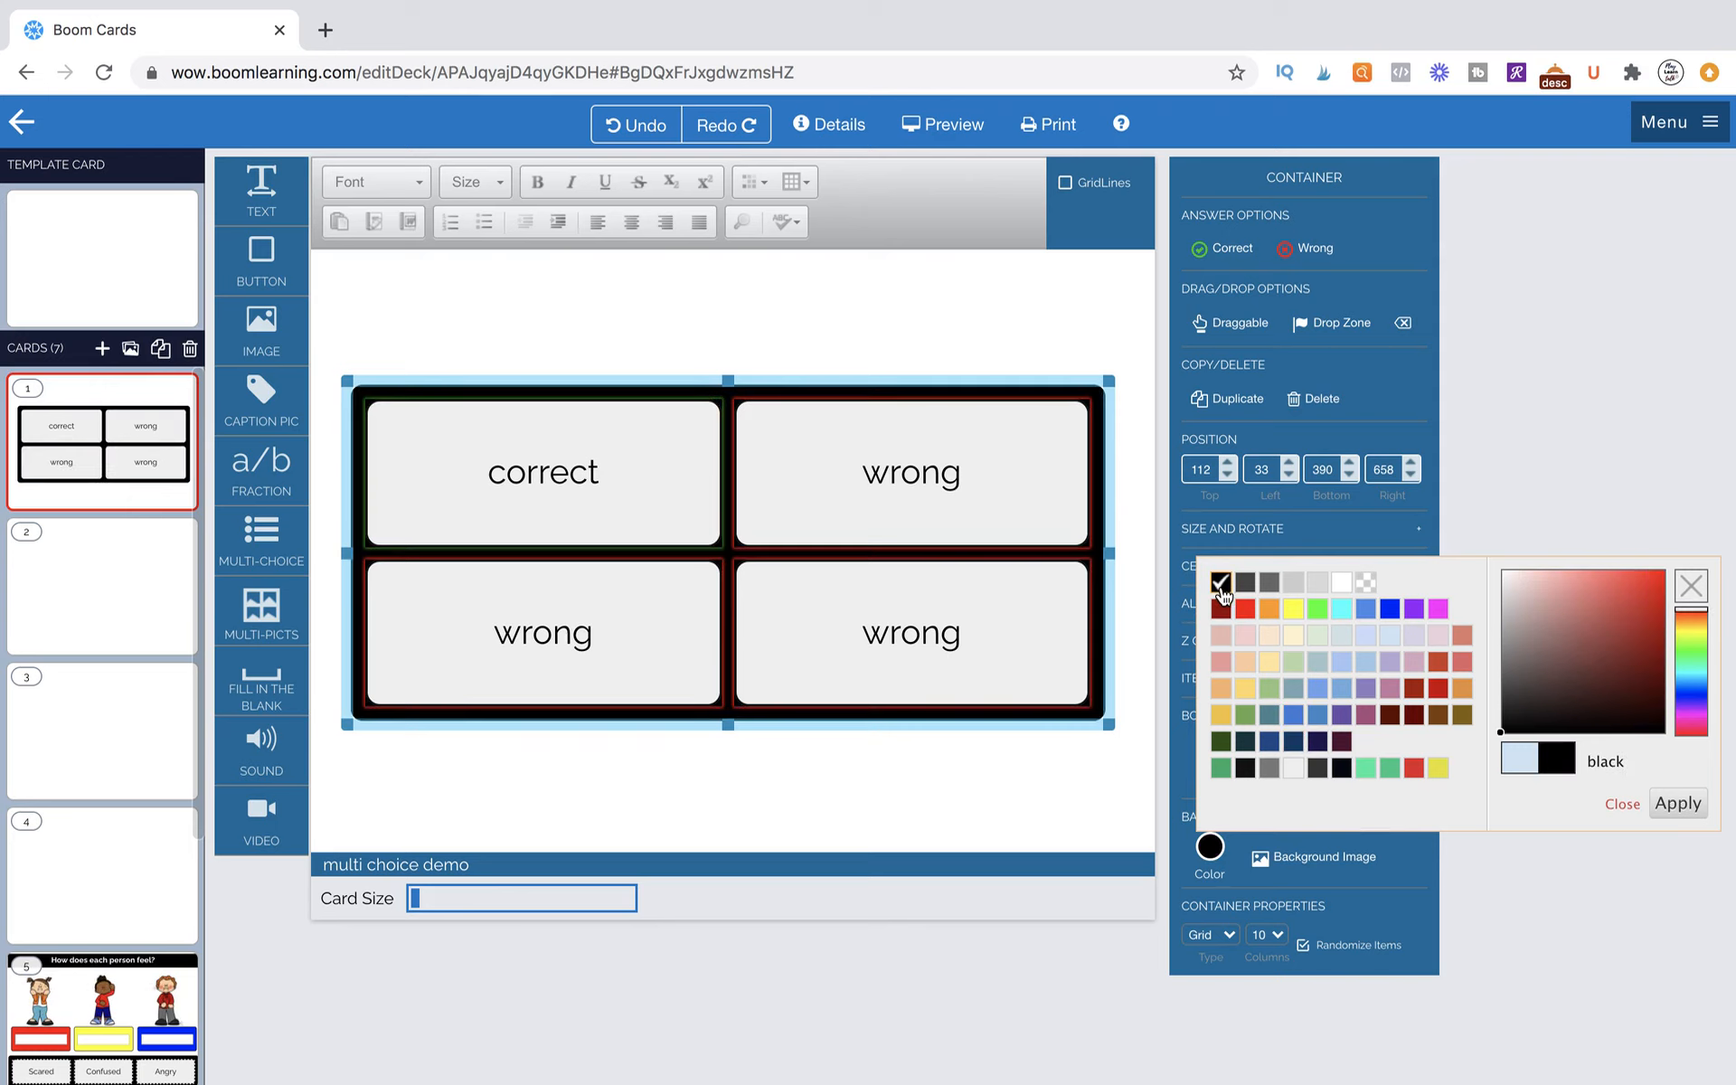
{"action": "left_click", "coordinate": [1367, 584]}
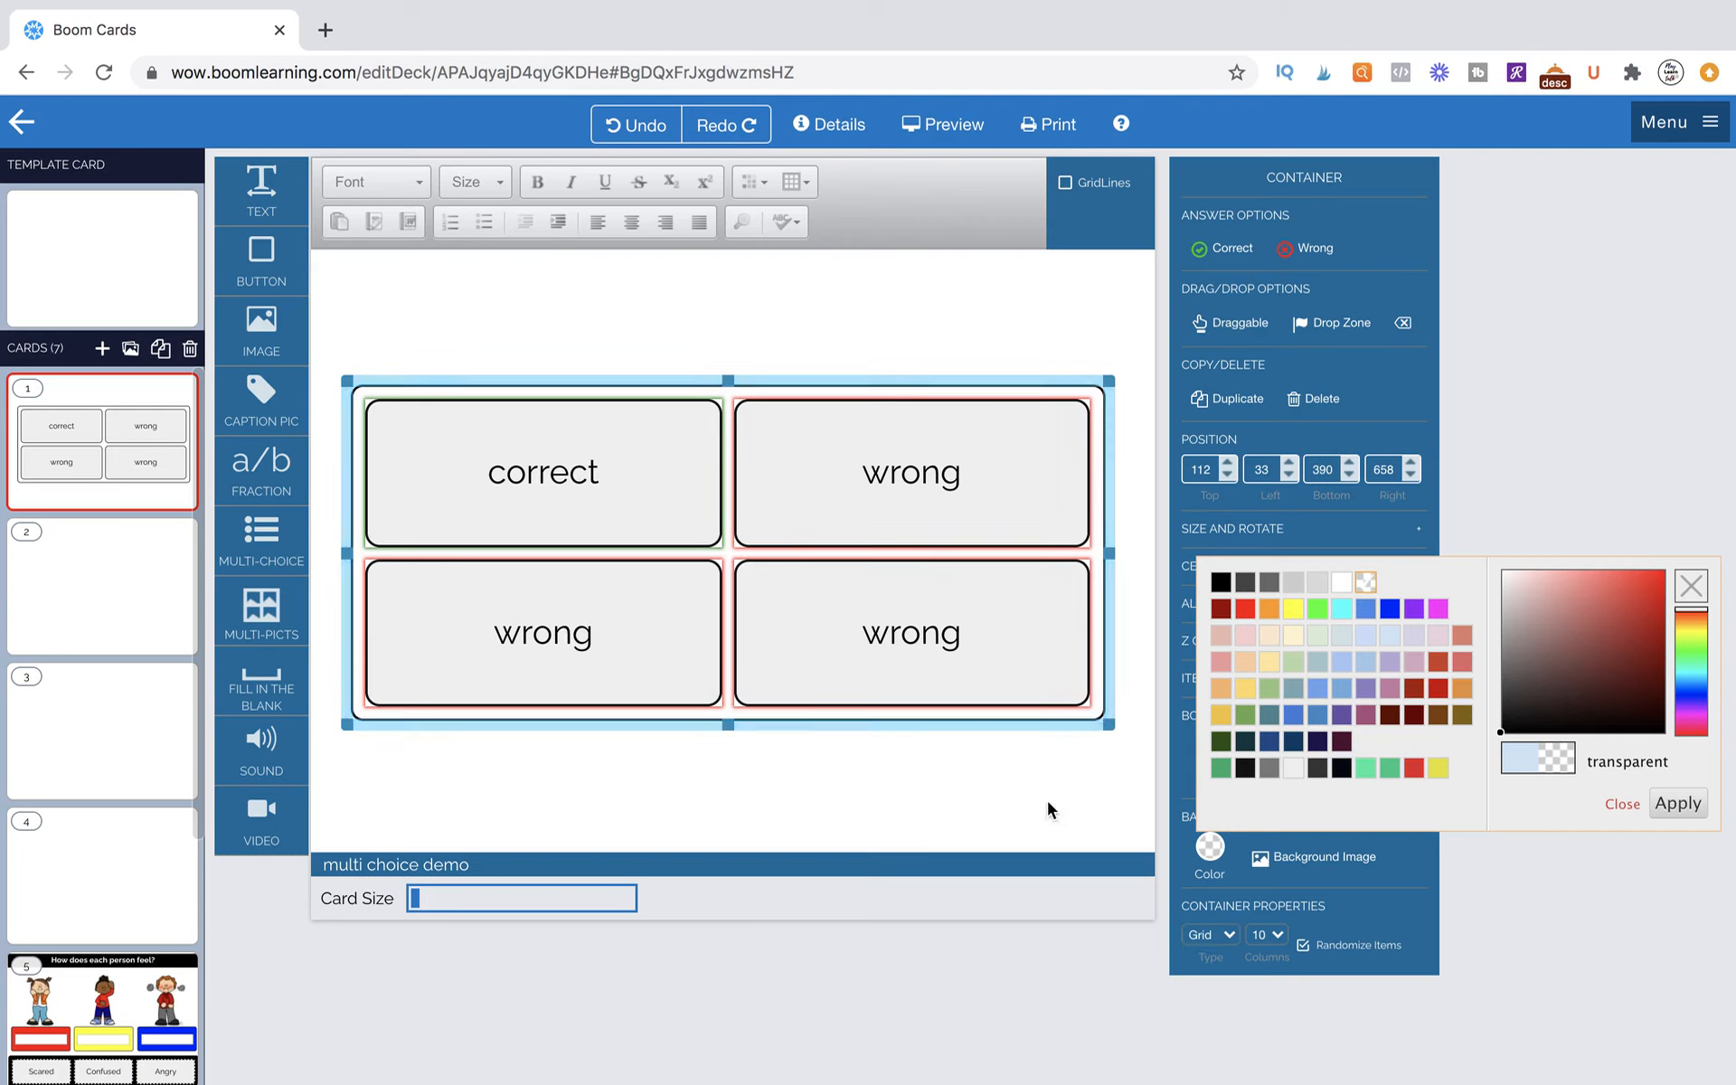
{"action": "left_click", "coordinate": [1220, 582]}
{"action": "left_click", "coordinate": [1063, 751]}
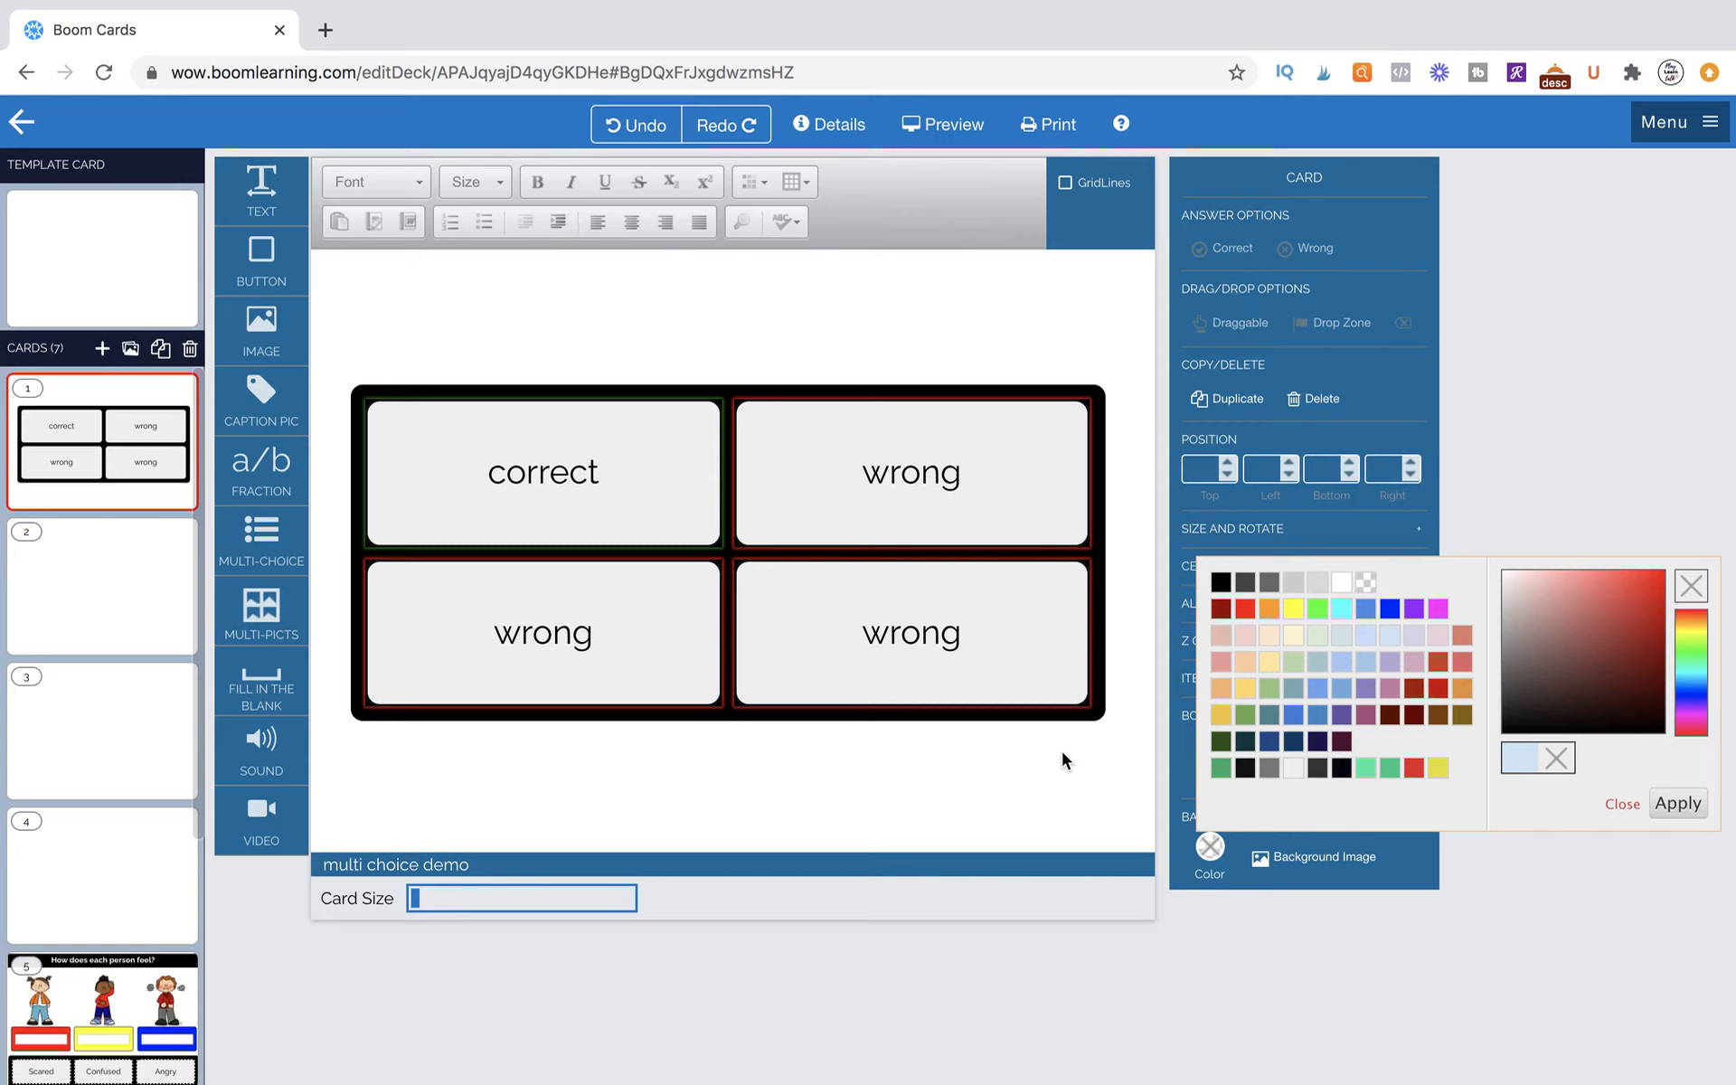
{"action": "left_click", "coordinate": [1674, 803]}
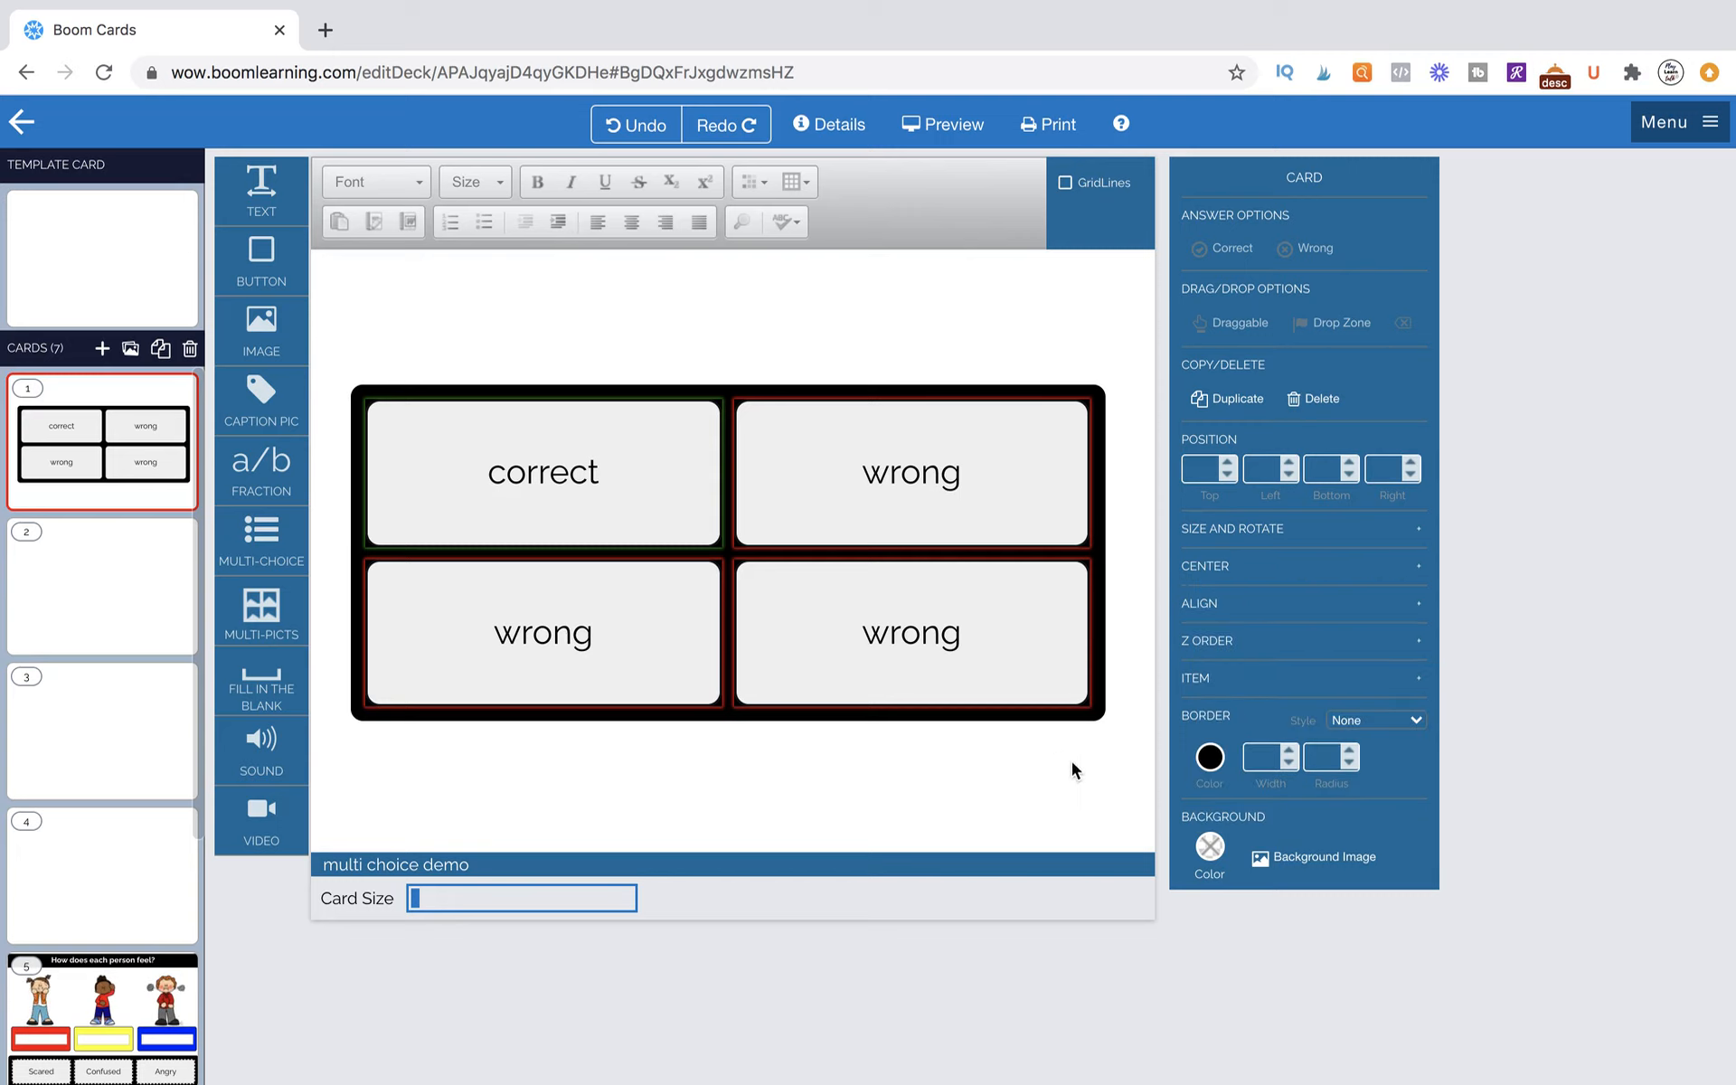
Use the pink GlitterSparkles2.jpg image as the background of the four-answer container on card 1.
{"action": "left_click", "coordinate": [1103, 714]}
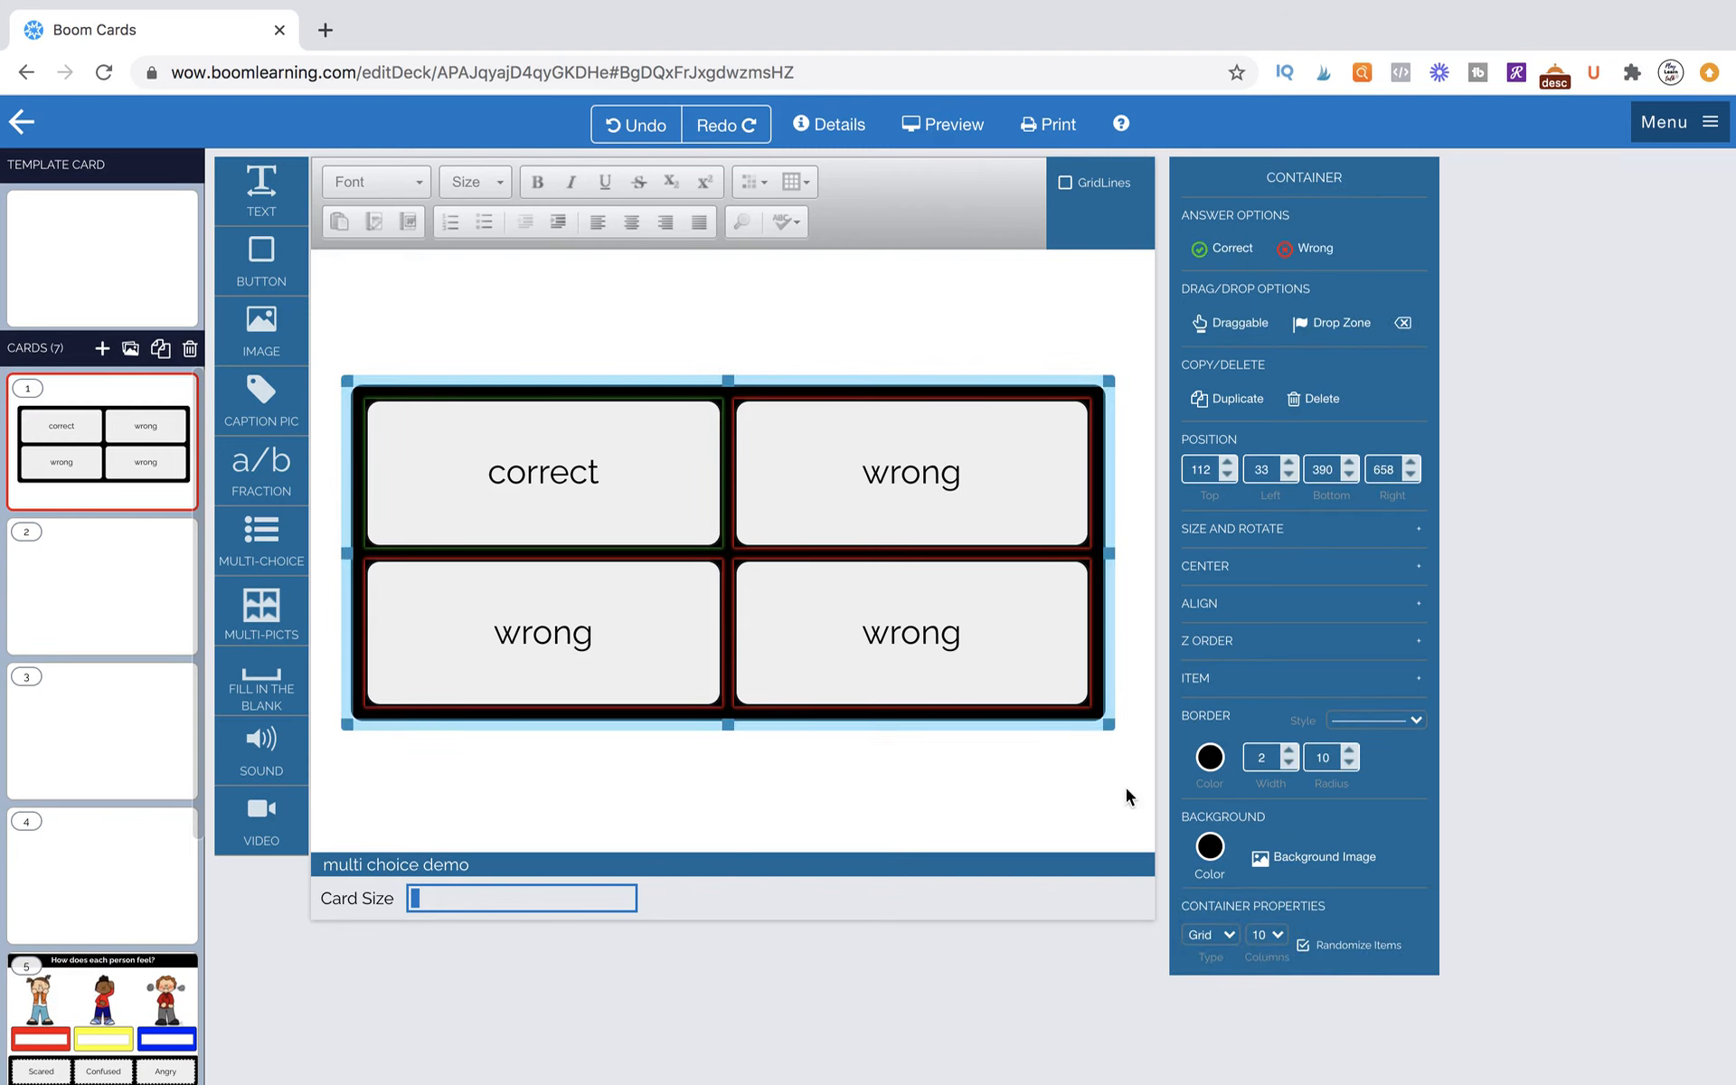
{"action": "left_click", "coordinate": [1326, 861]}
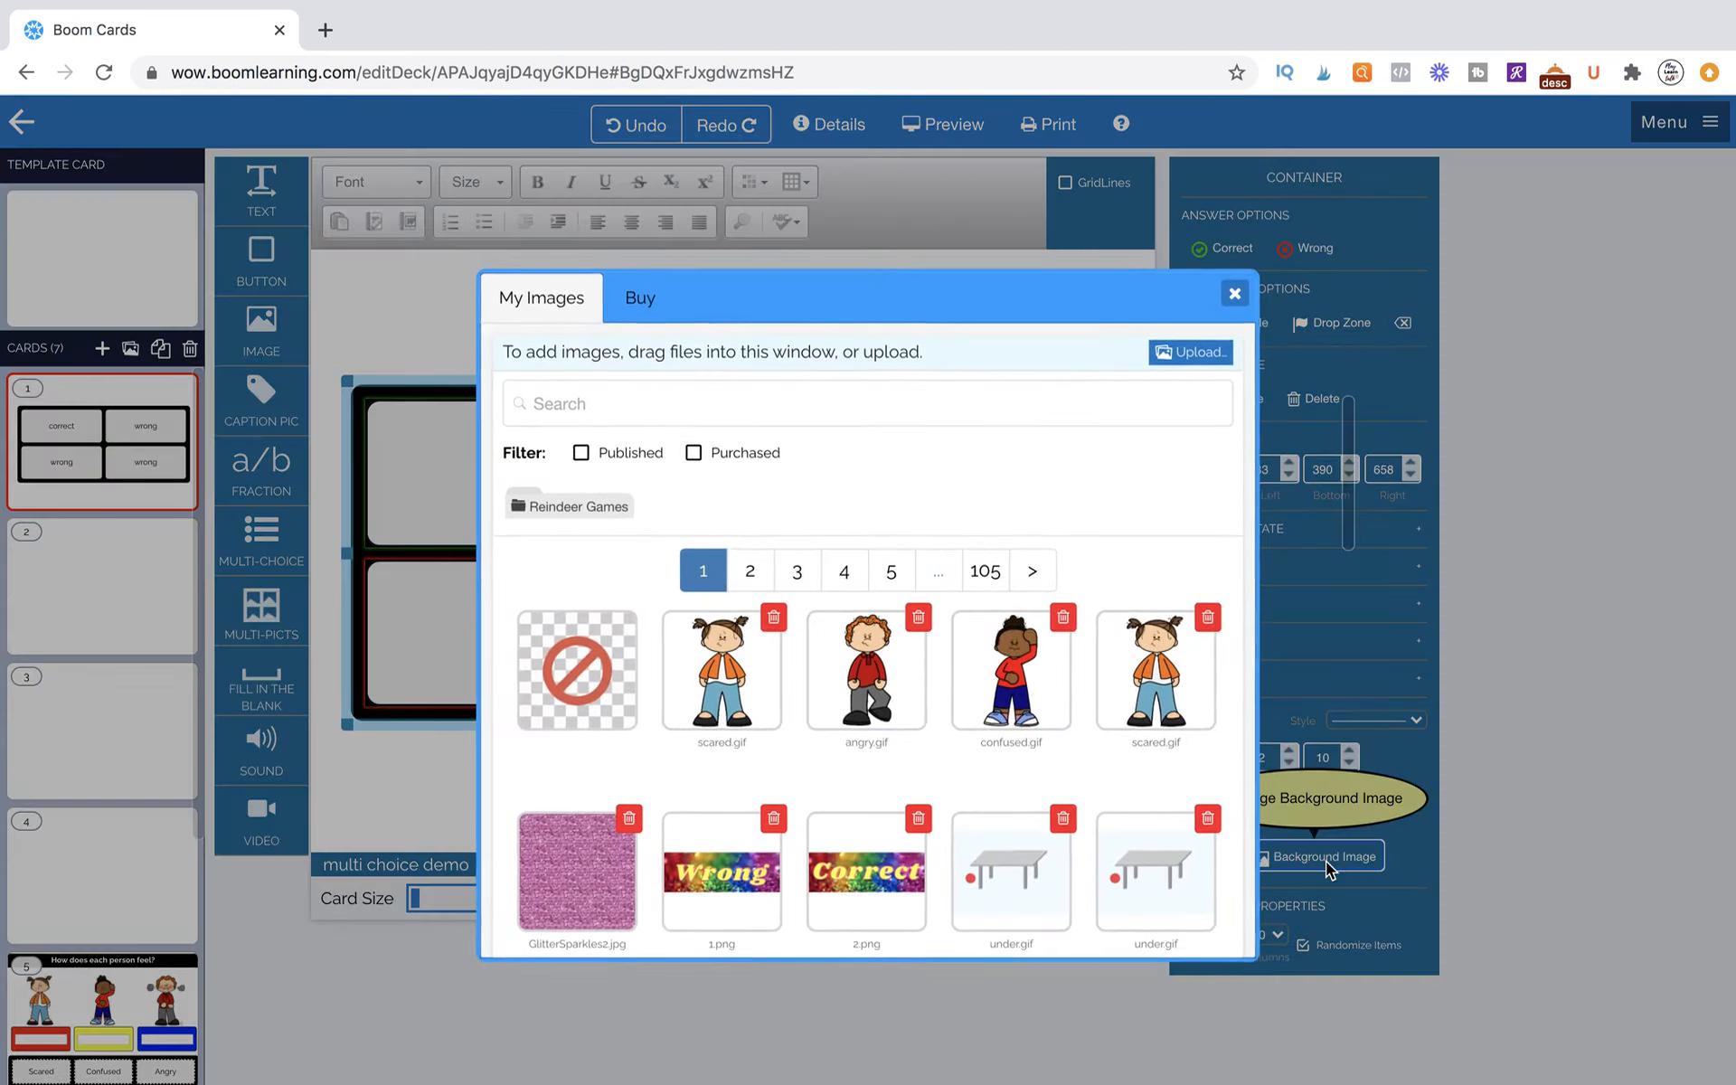
{"action": "left_click", "coordinate": [545, 873]}
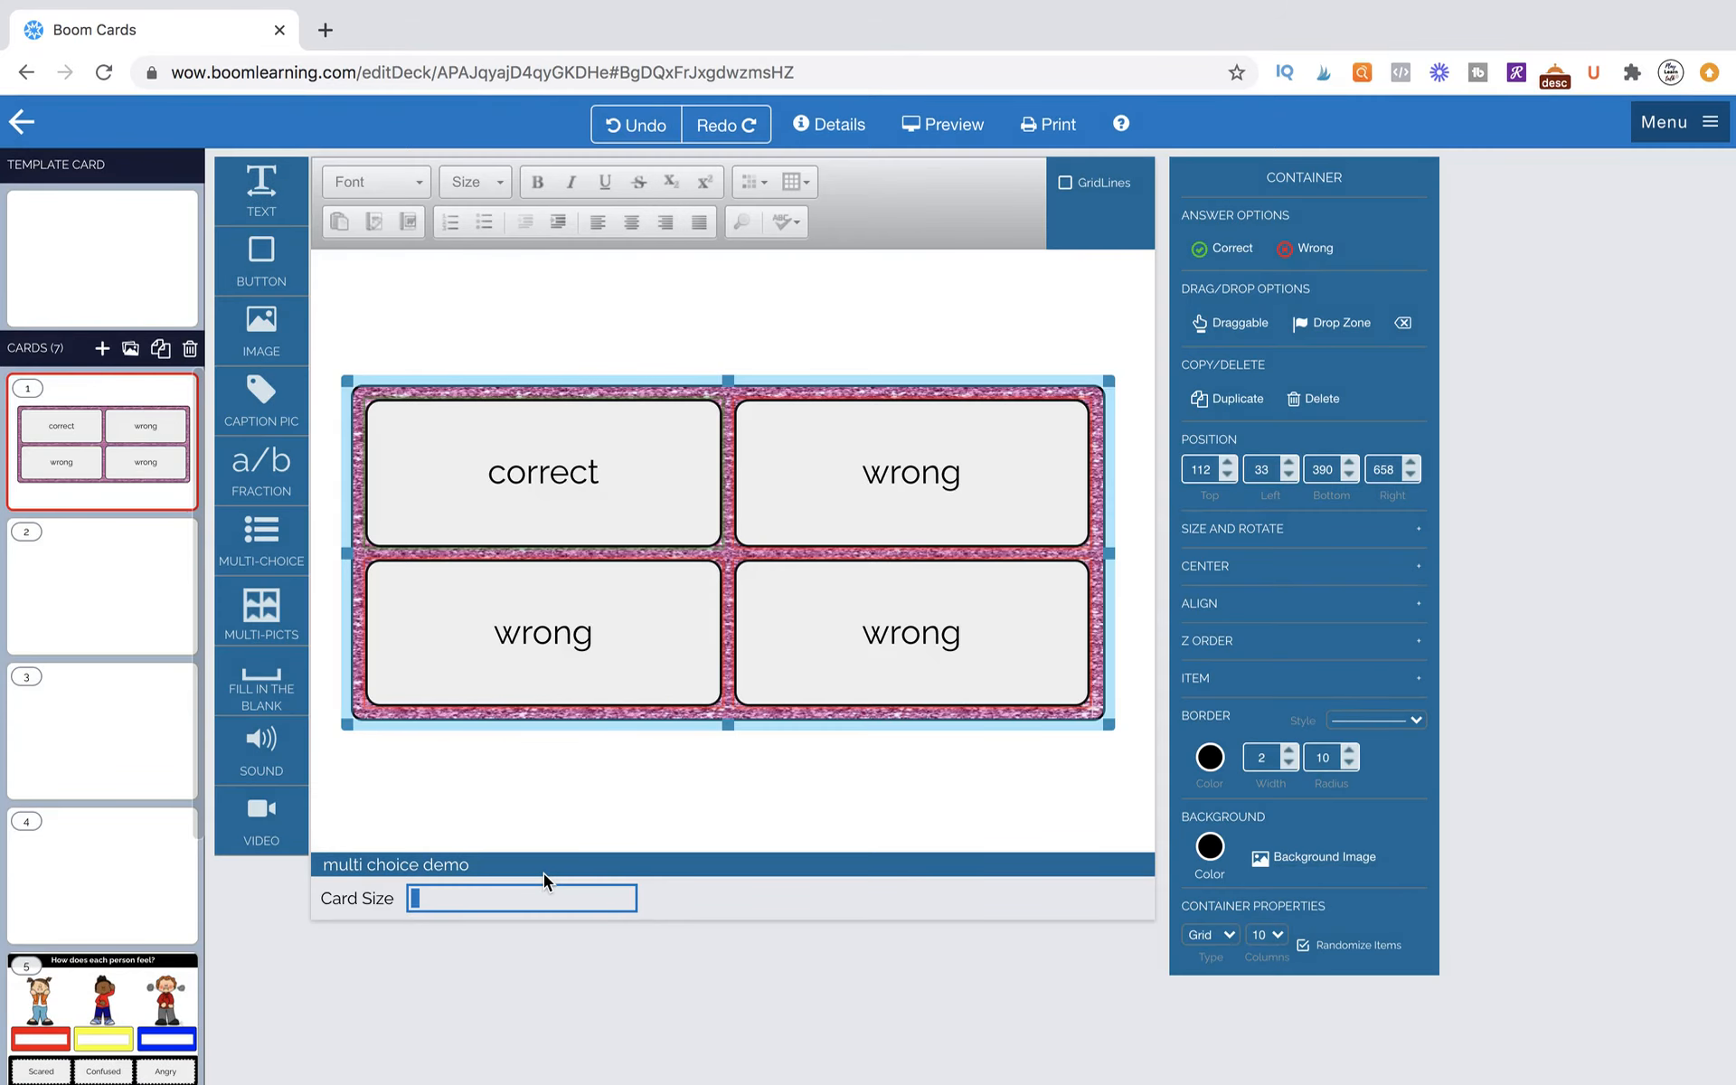
{"action": "left_click", "coordinate": [1020, 784]}
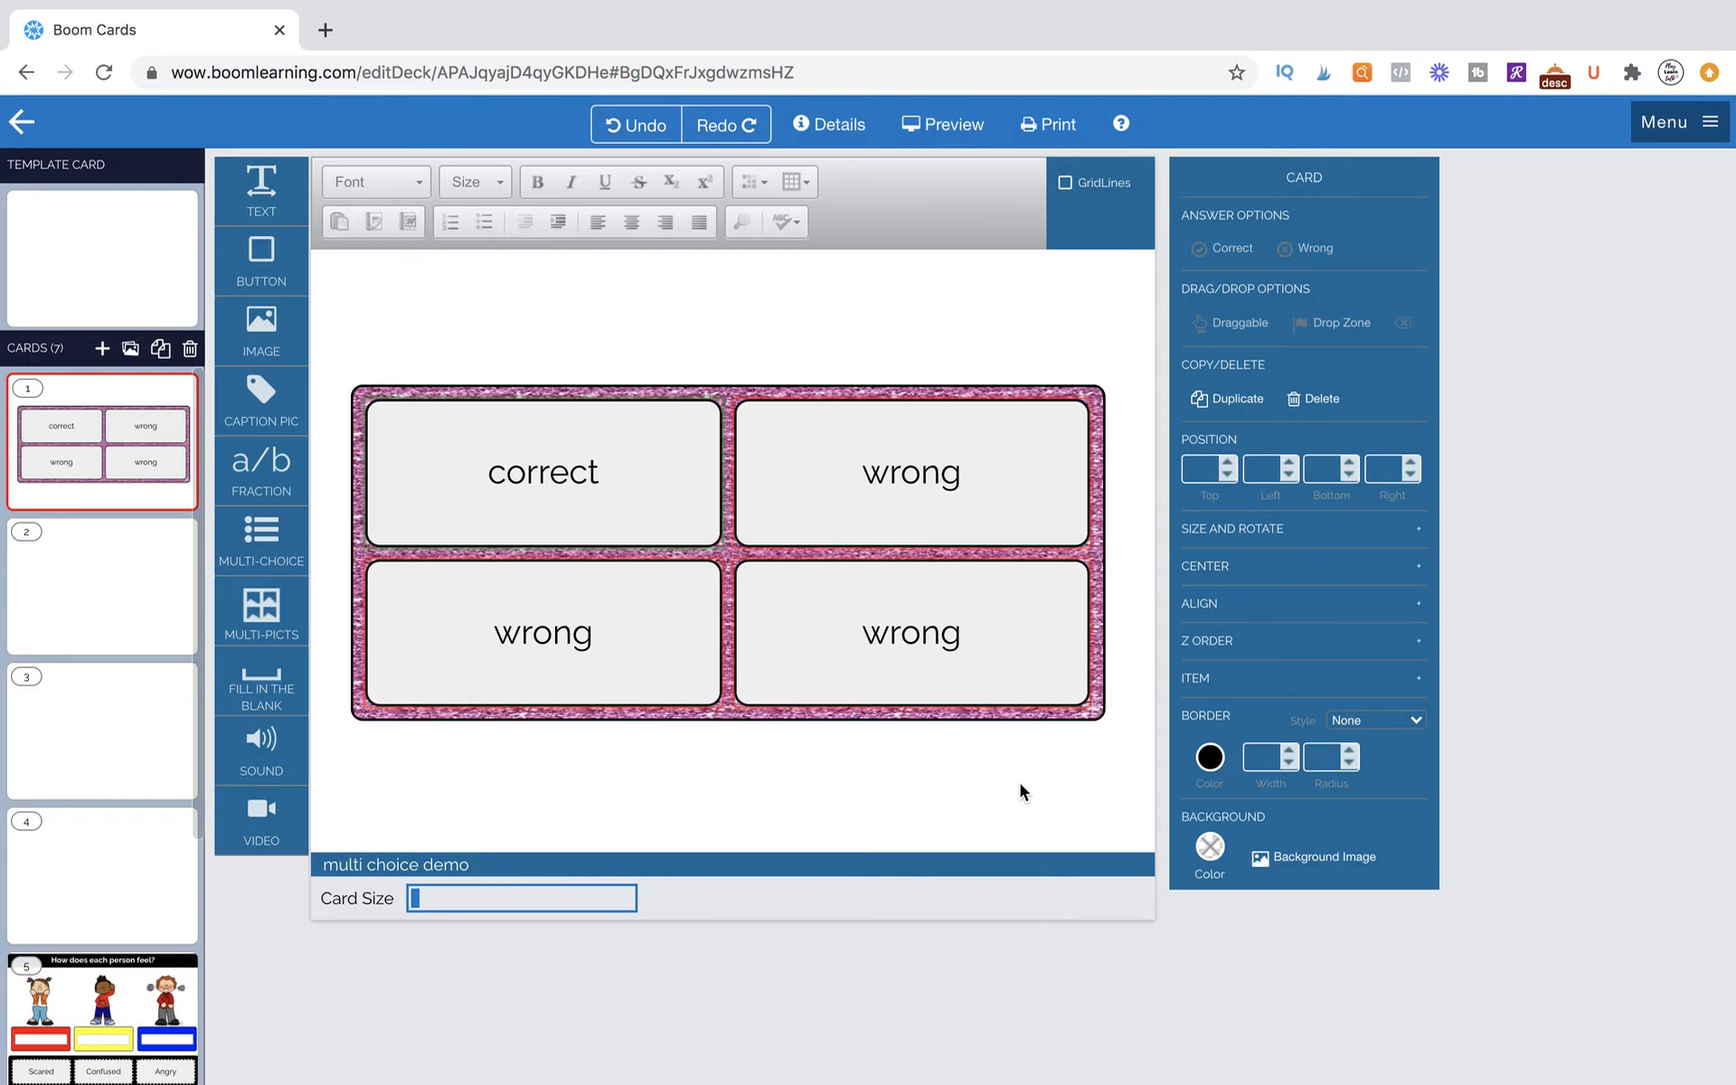
On card 2, add a large text box, clear its placeholder text and fill its background with black.
{"action": "left_click", "coordinate": [102, 613]}
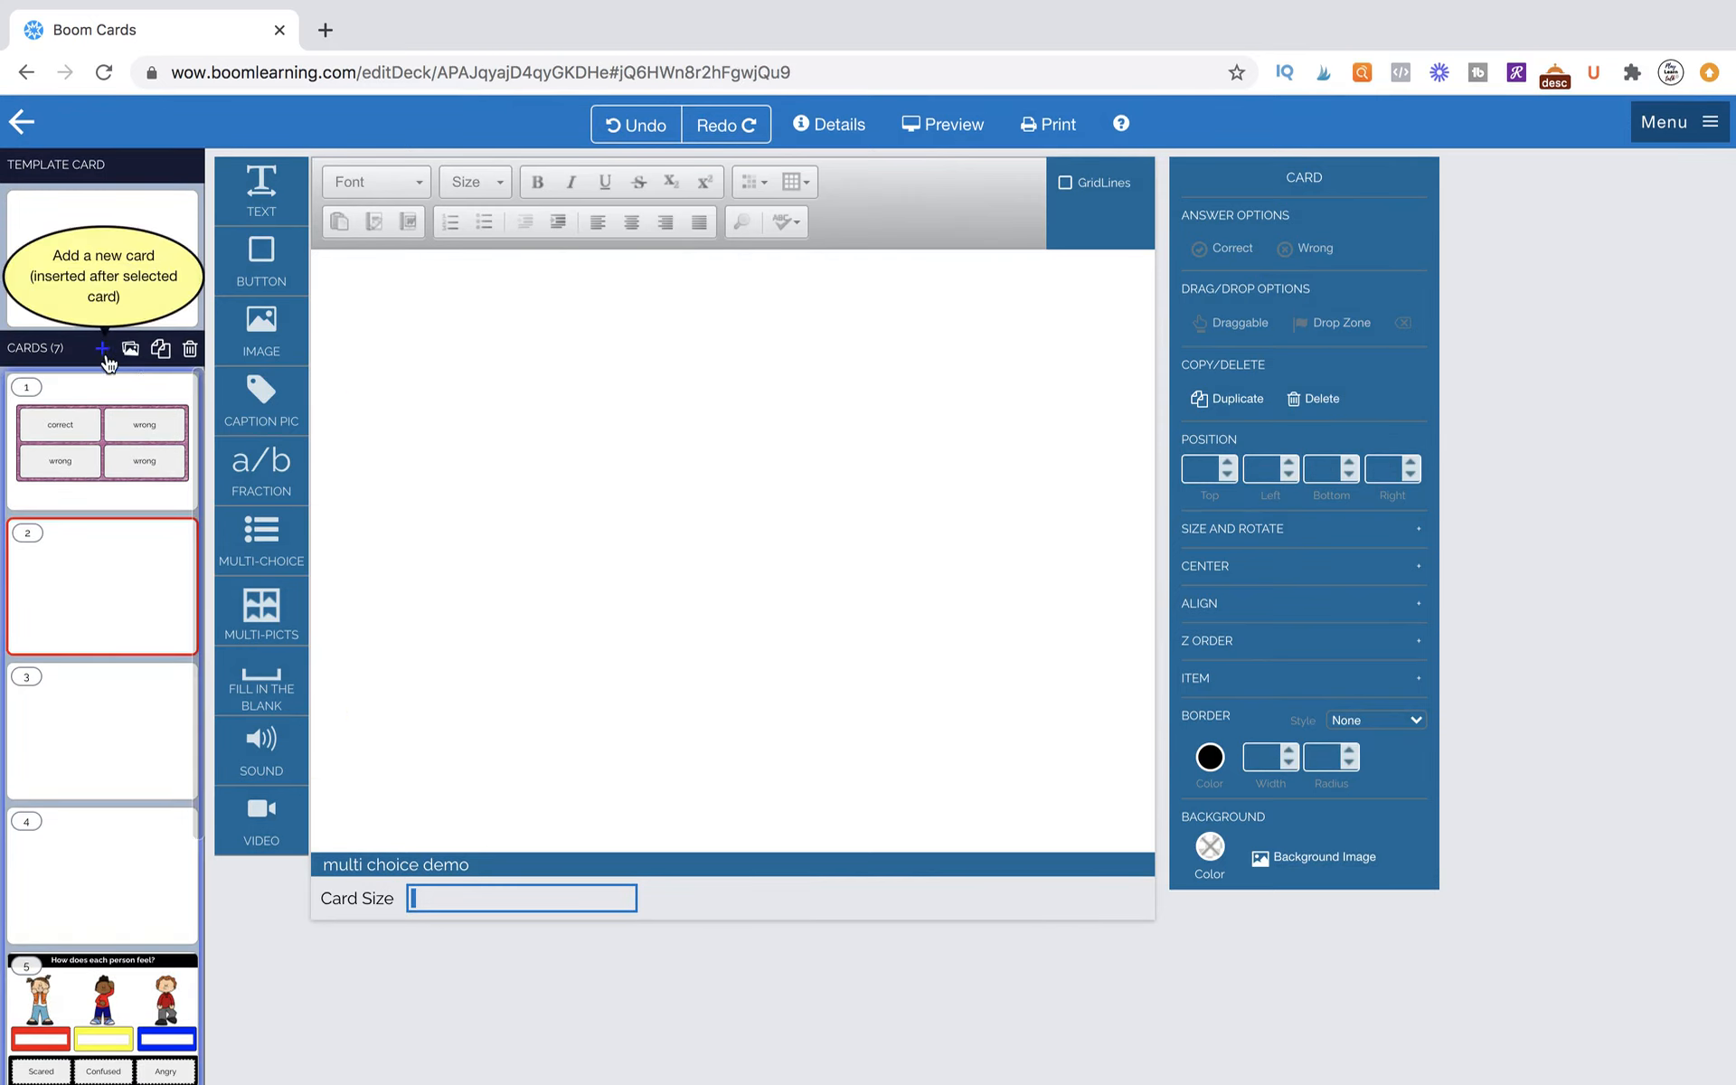
{"action": "left_click_drag", "start_coordinate": [261, 190], "coordinate": [1040, 780]}
{"action": "left_click", "coordinate": [485, 496]}
{"action": "key", "text": "BackSpace"}
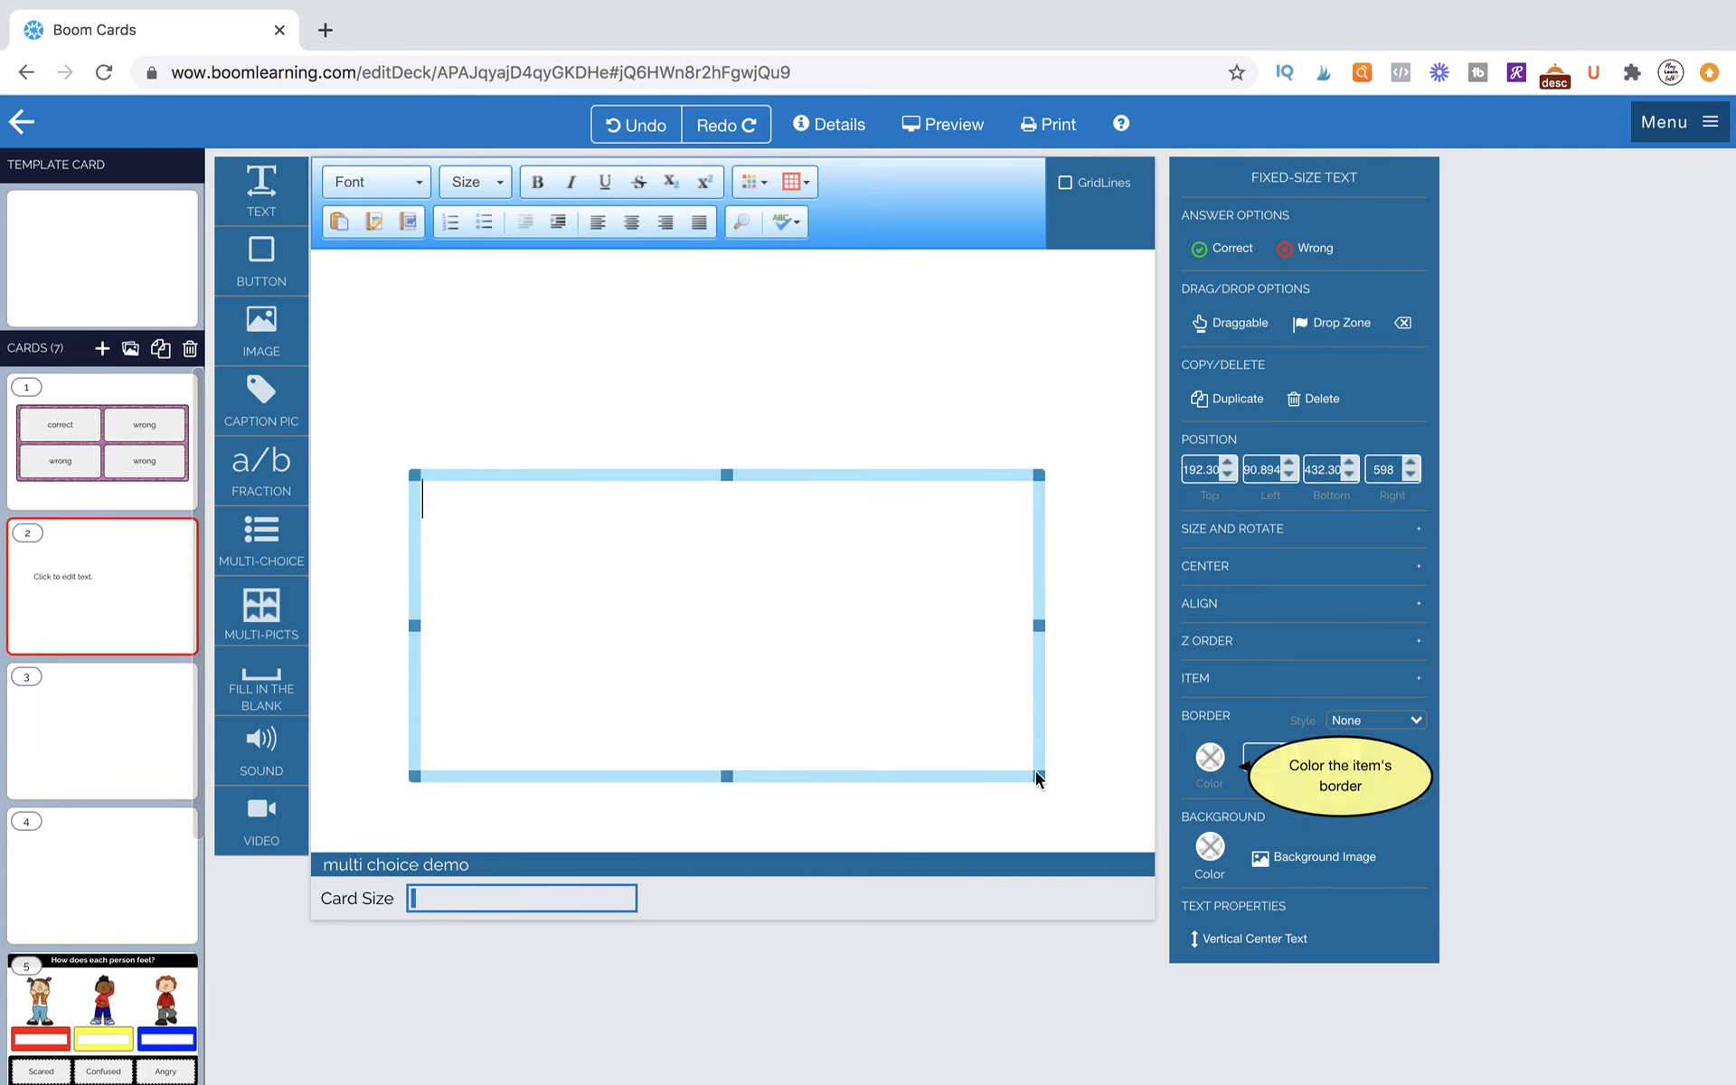
{"action": "left_click", "coordinate": [1210, 846]}
{"action": "left_click", "coordinate": [1221, 581]}
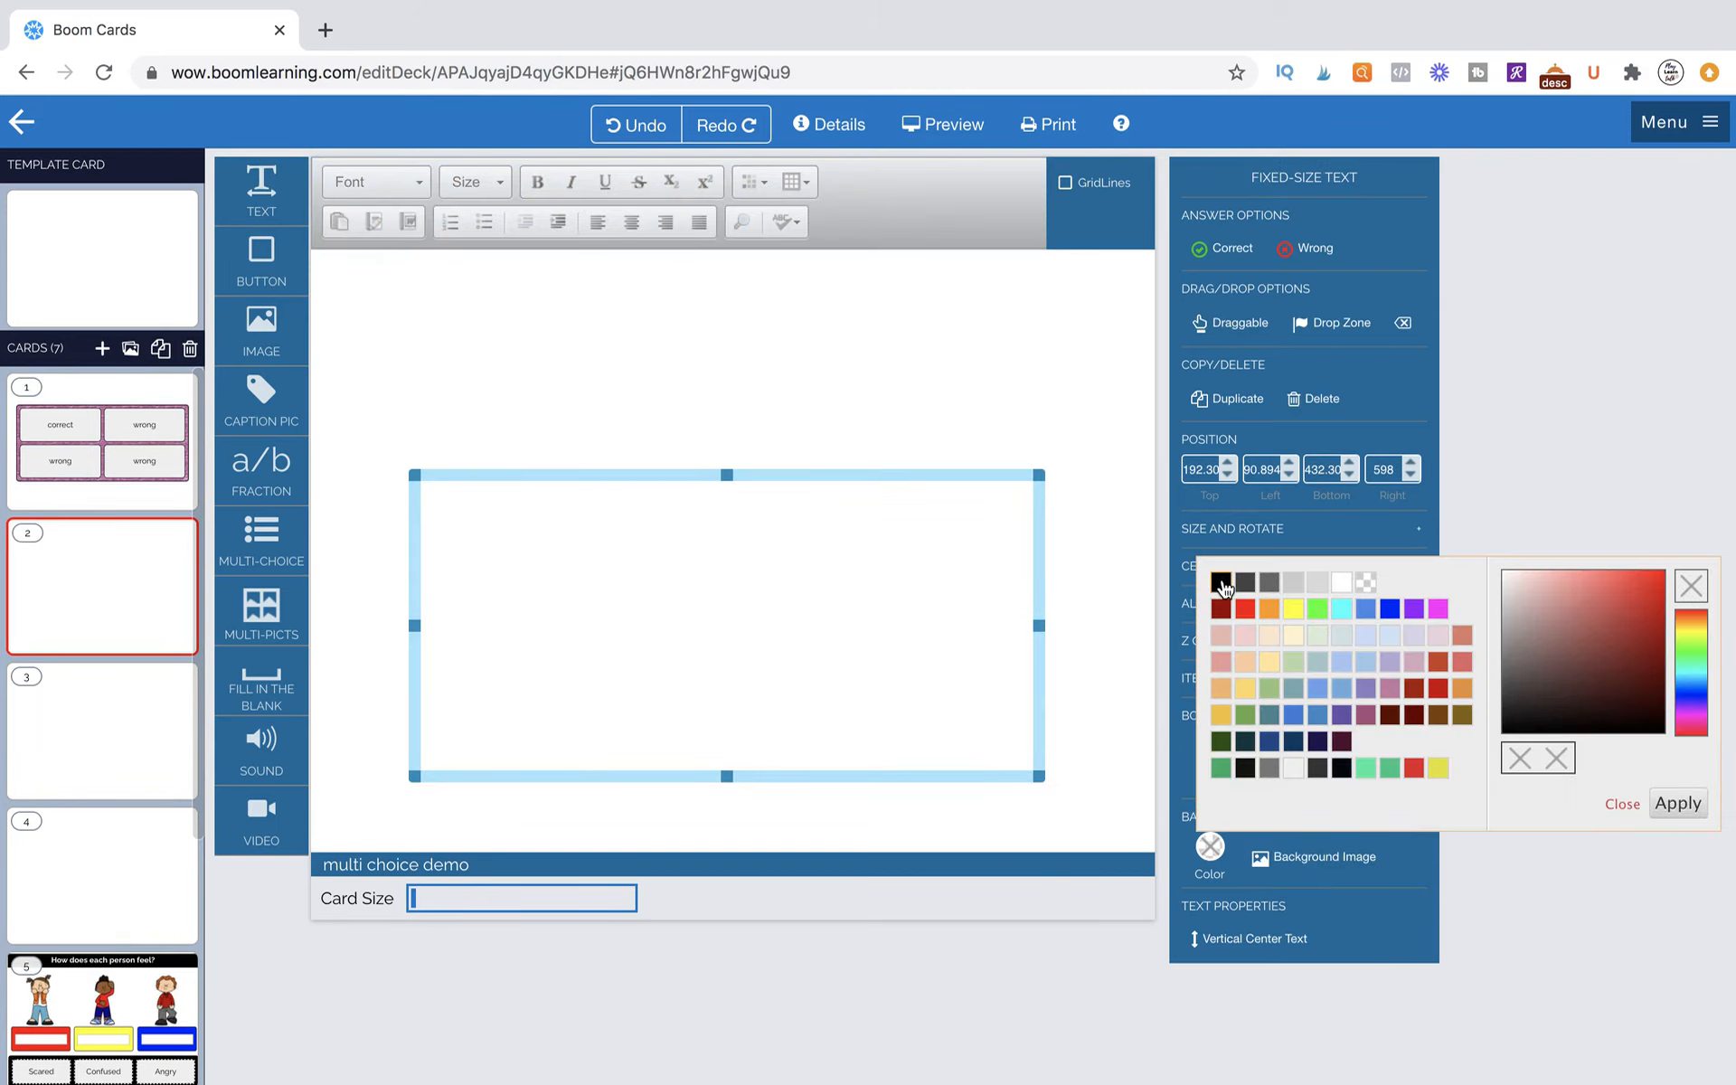
Move the black box up toward the middle of card 2 and enlarge it slightly.
{"action": "left_click_drag", "start_coordinate": [1034, 528], "coordinate": [1007, 419]}
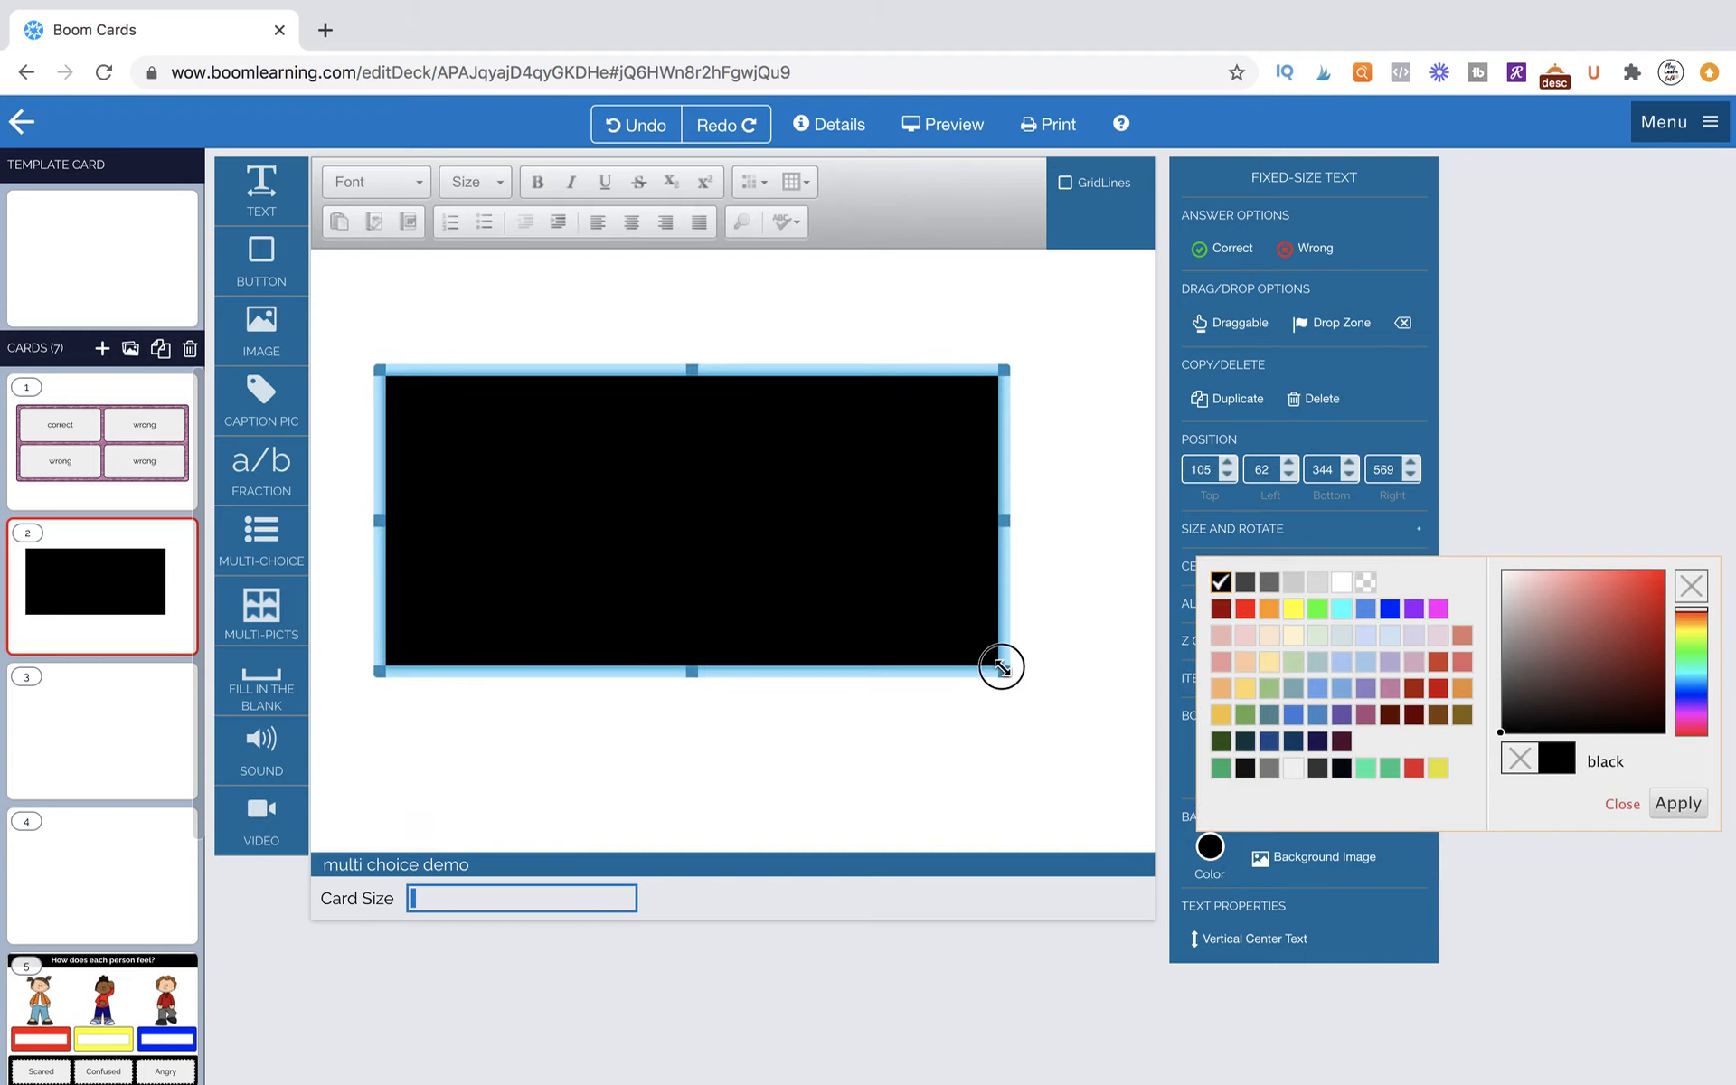
{"action": "left_click_drag", "start_coordinate": [1001, 674], "coordinate": [1058, 640]}
{"action": "left_click", "coordinate": [910, 732]}
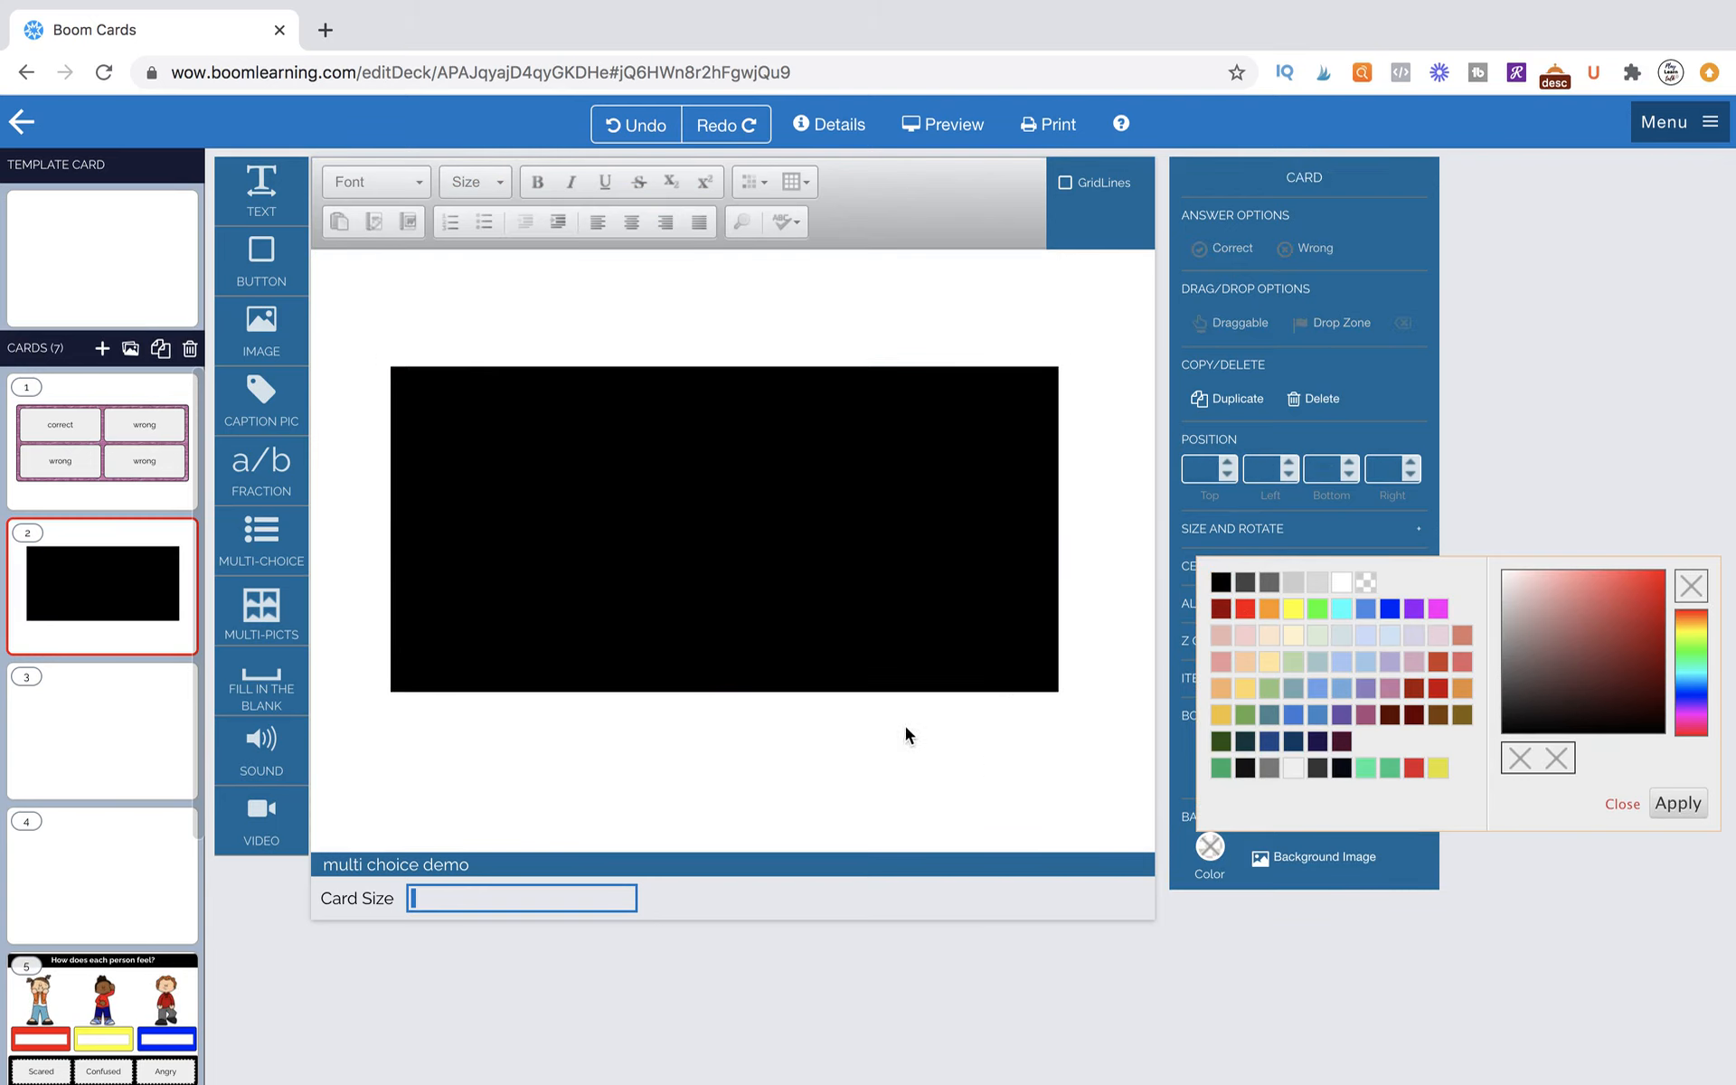
Place a multiple-choice block over the black box, enlarge it and delete its lower-right wrong answer.
{"action": "left_click_drag", "start_coordinate": [259, 545], "coordinate": [658, 380]}
{"action": "left_click_drag", "start_coordinate": [1009, 579], "coordinate": [1050, 635]}
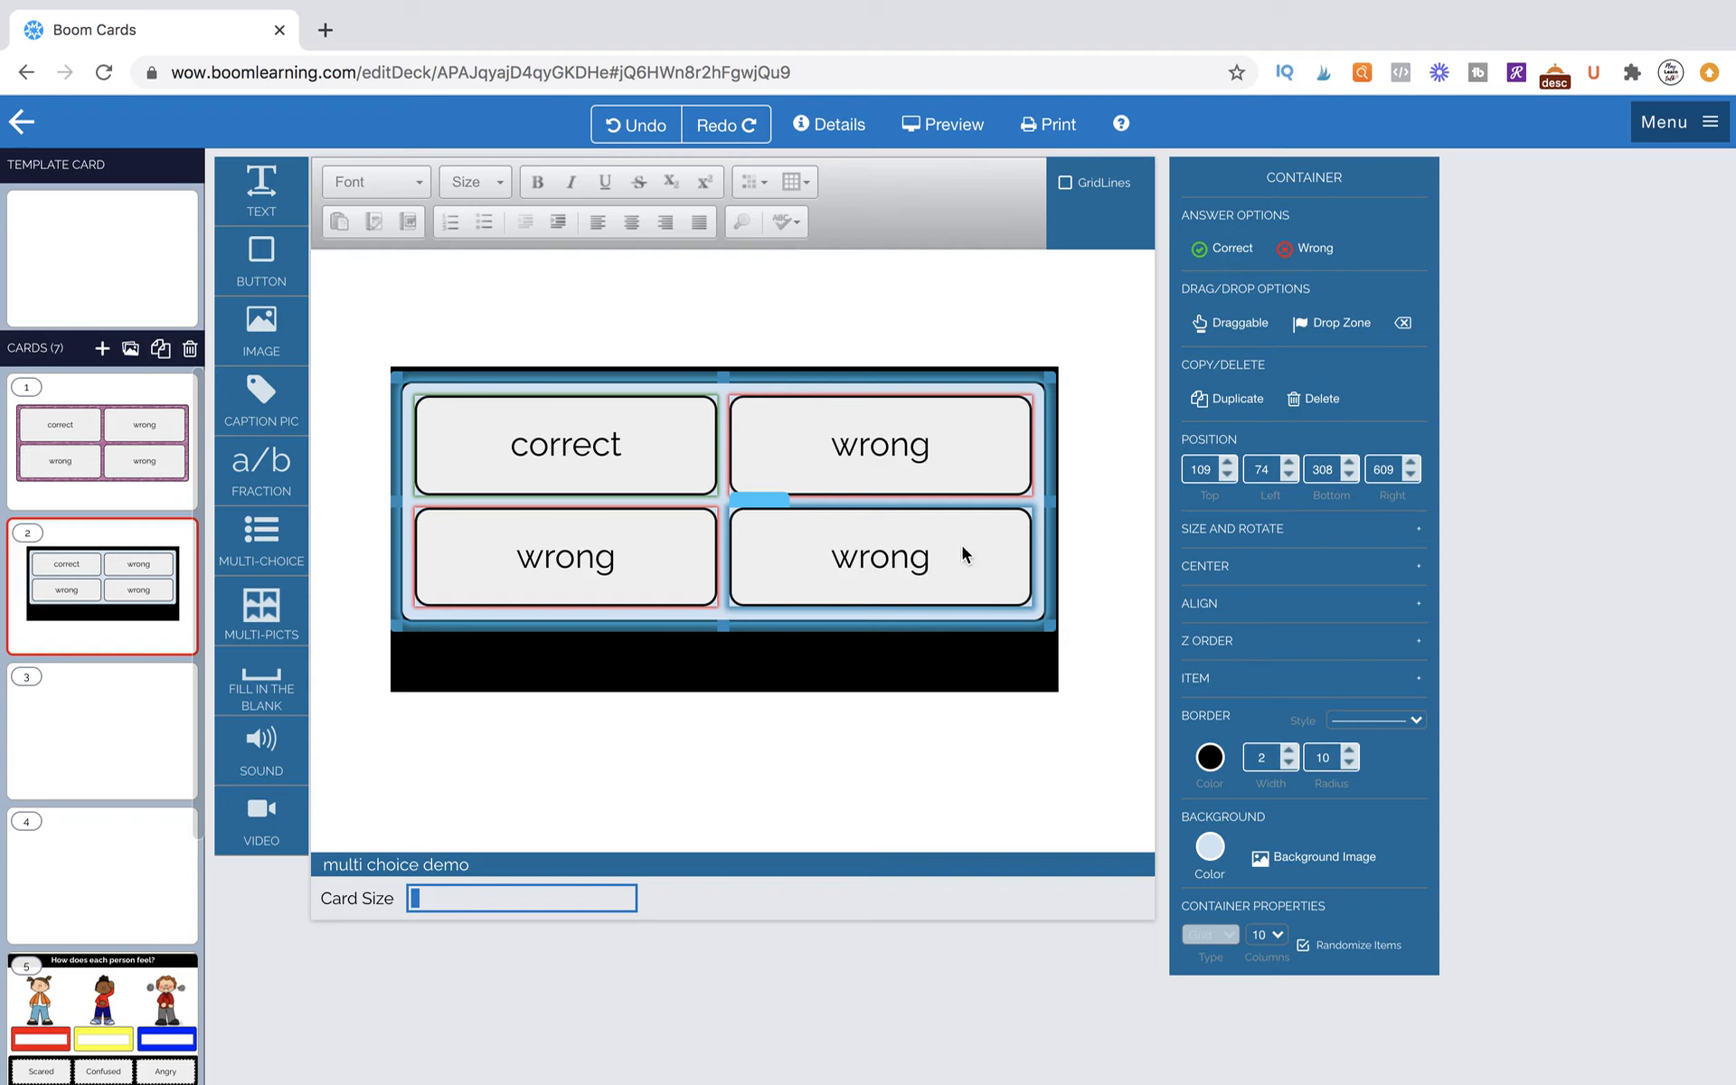
{"action": "left_click", "coordinate": [763, 503]}
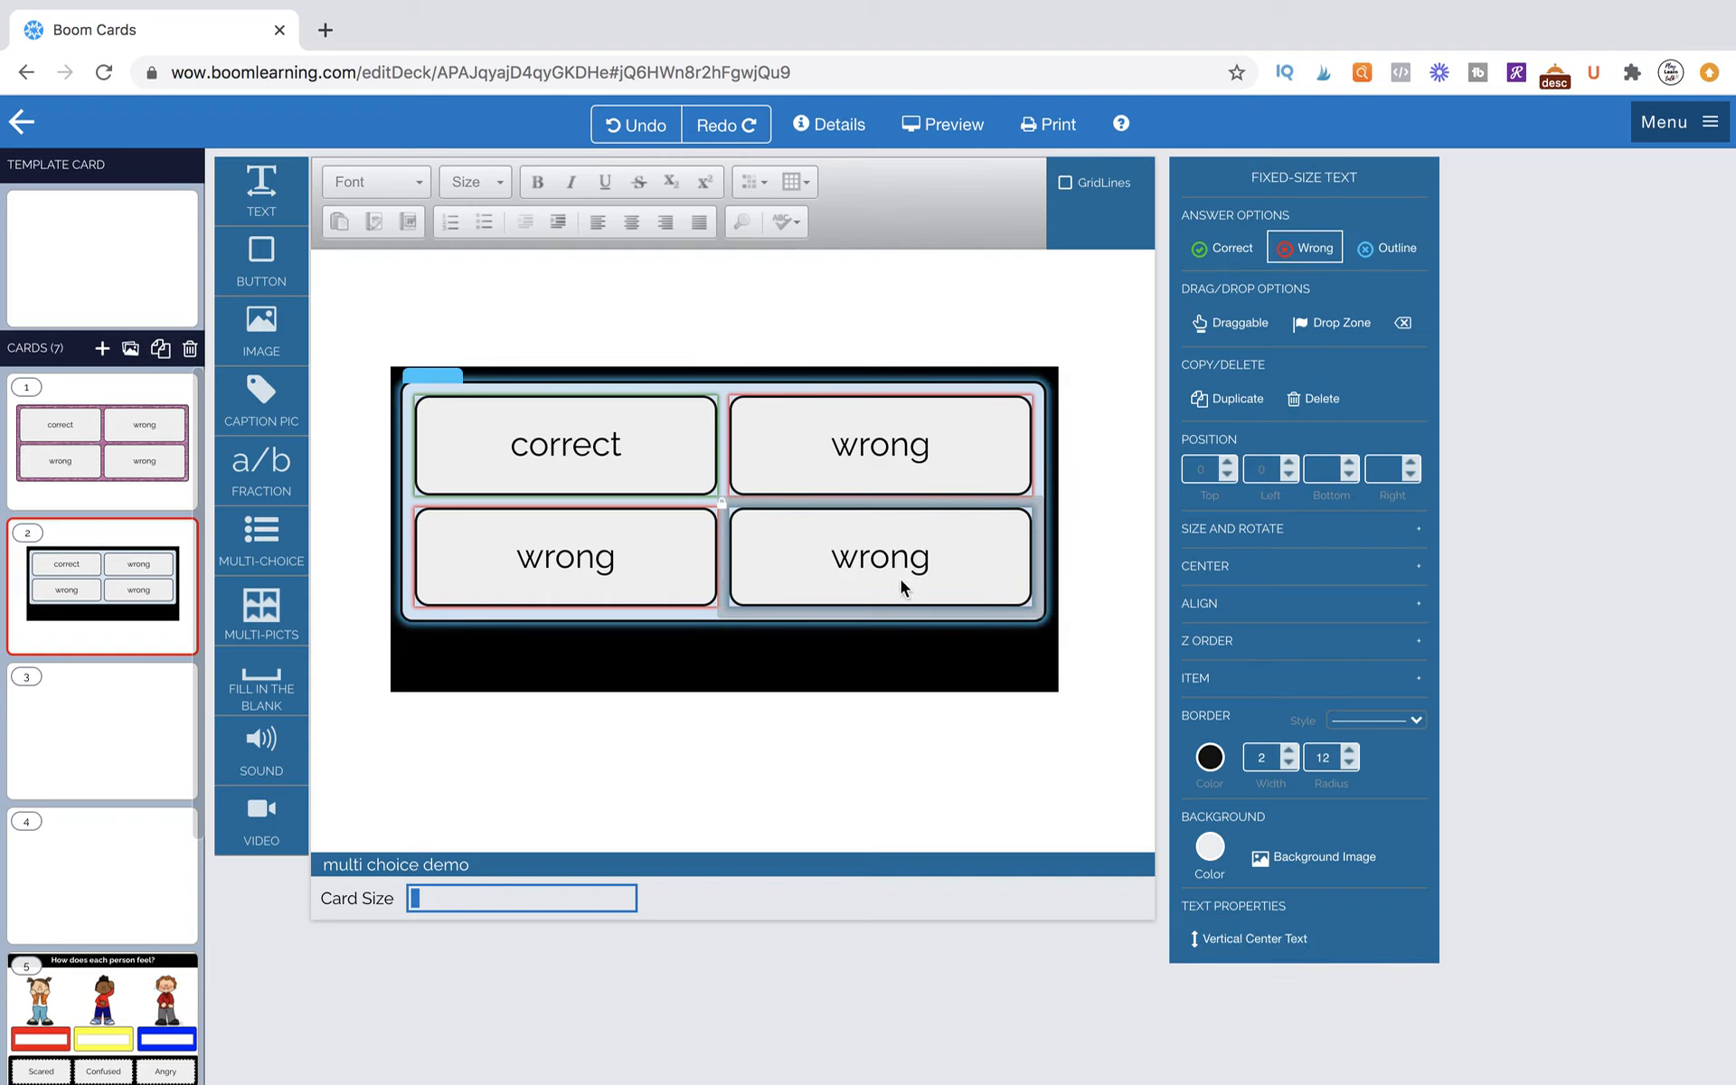
{"action": "left_click", "coordinate": [1320, 396]}
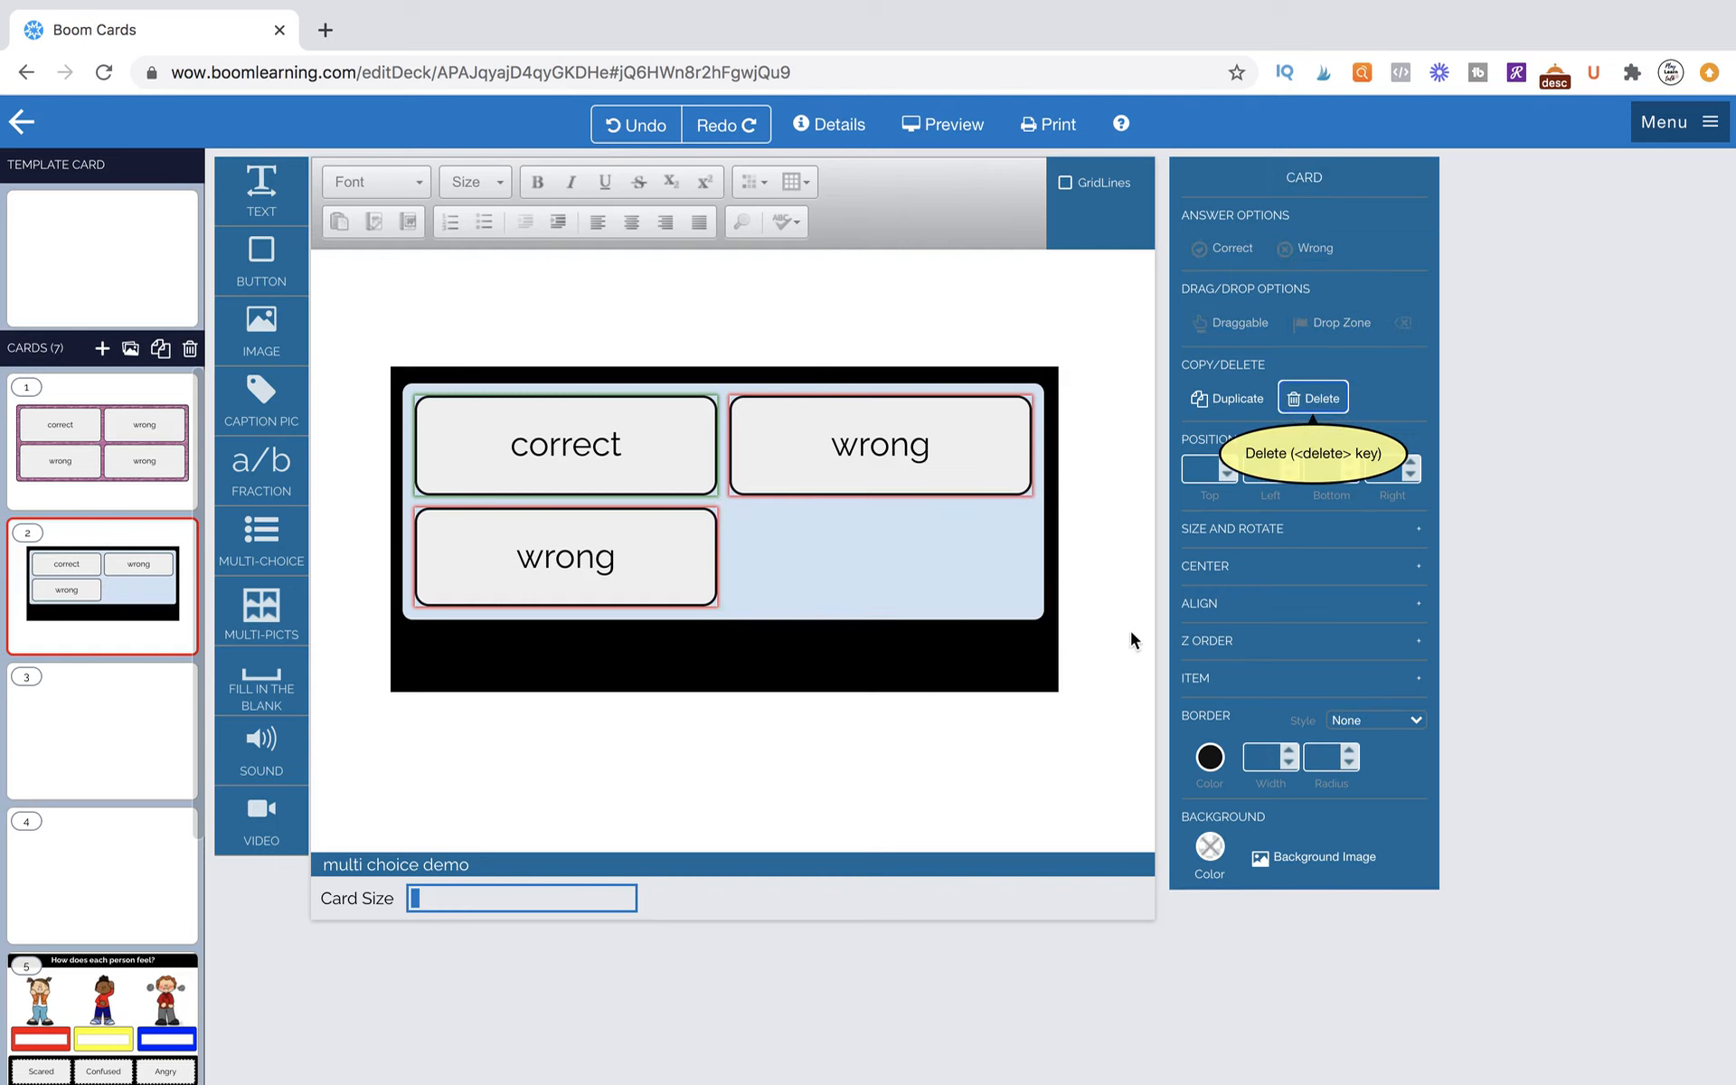
Arrange the remaining three answers of card 2's container in 3 columns.
{"action": "left_click", "coordinate": [924, 568]}
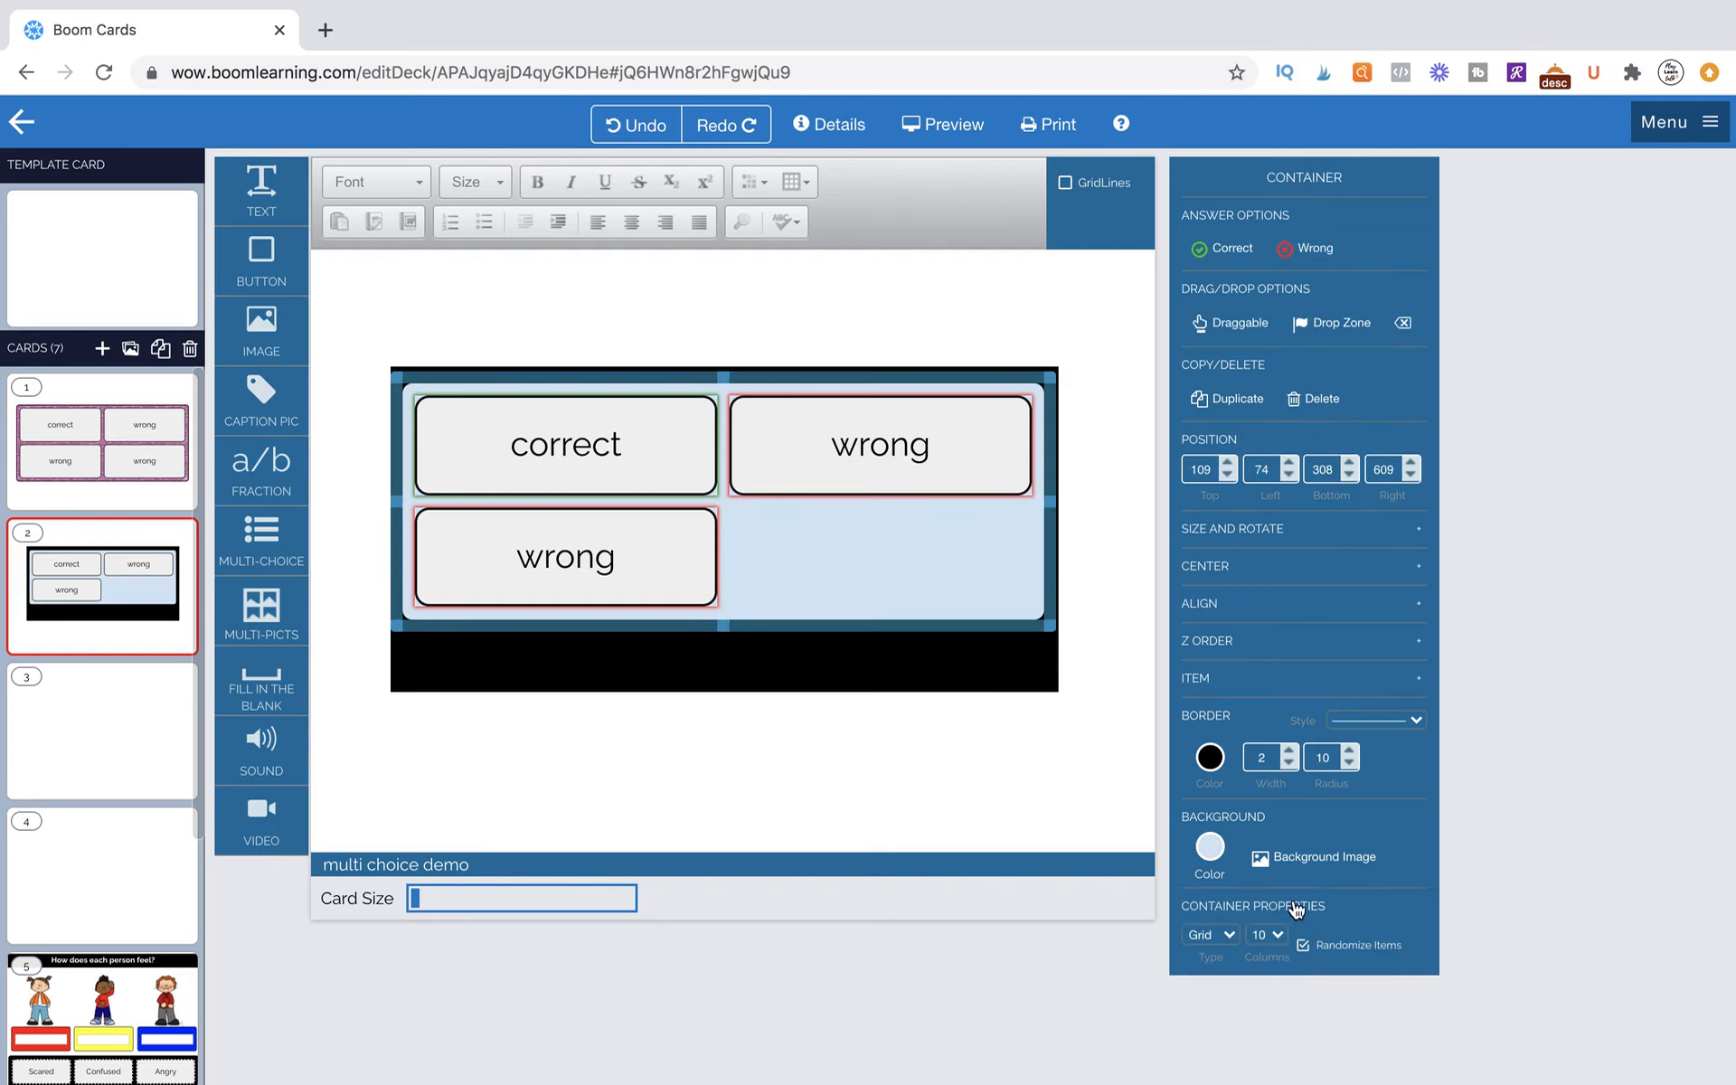
{"action": "left_click", "coordinate": [1277, 937]}
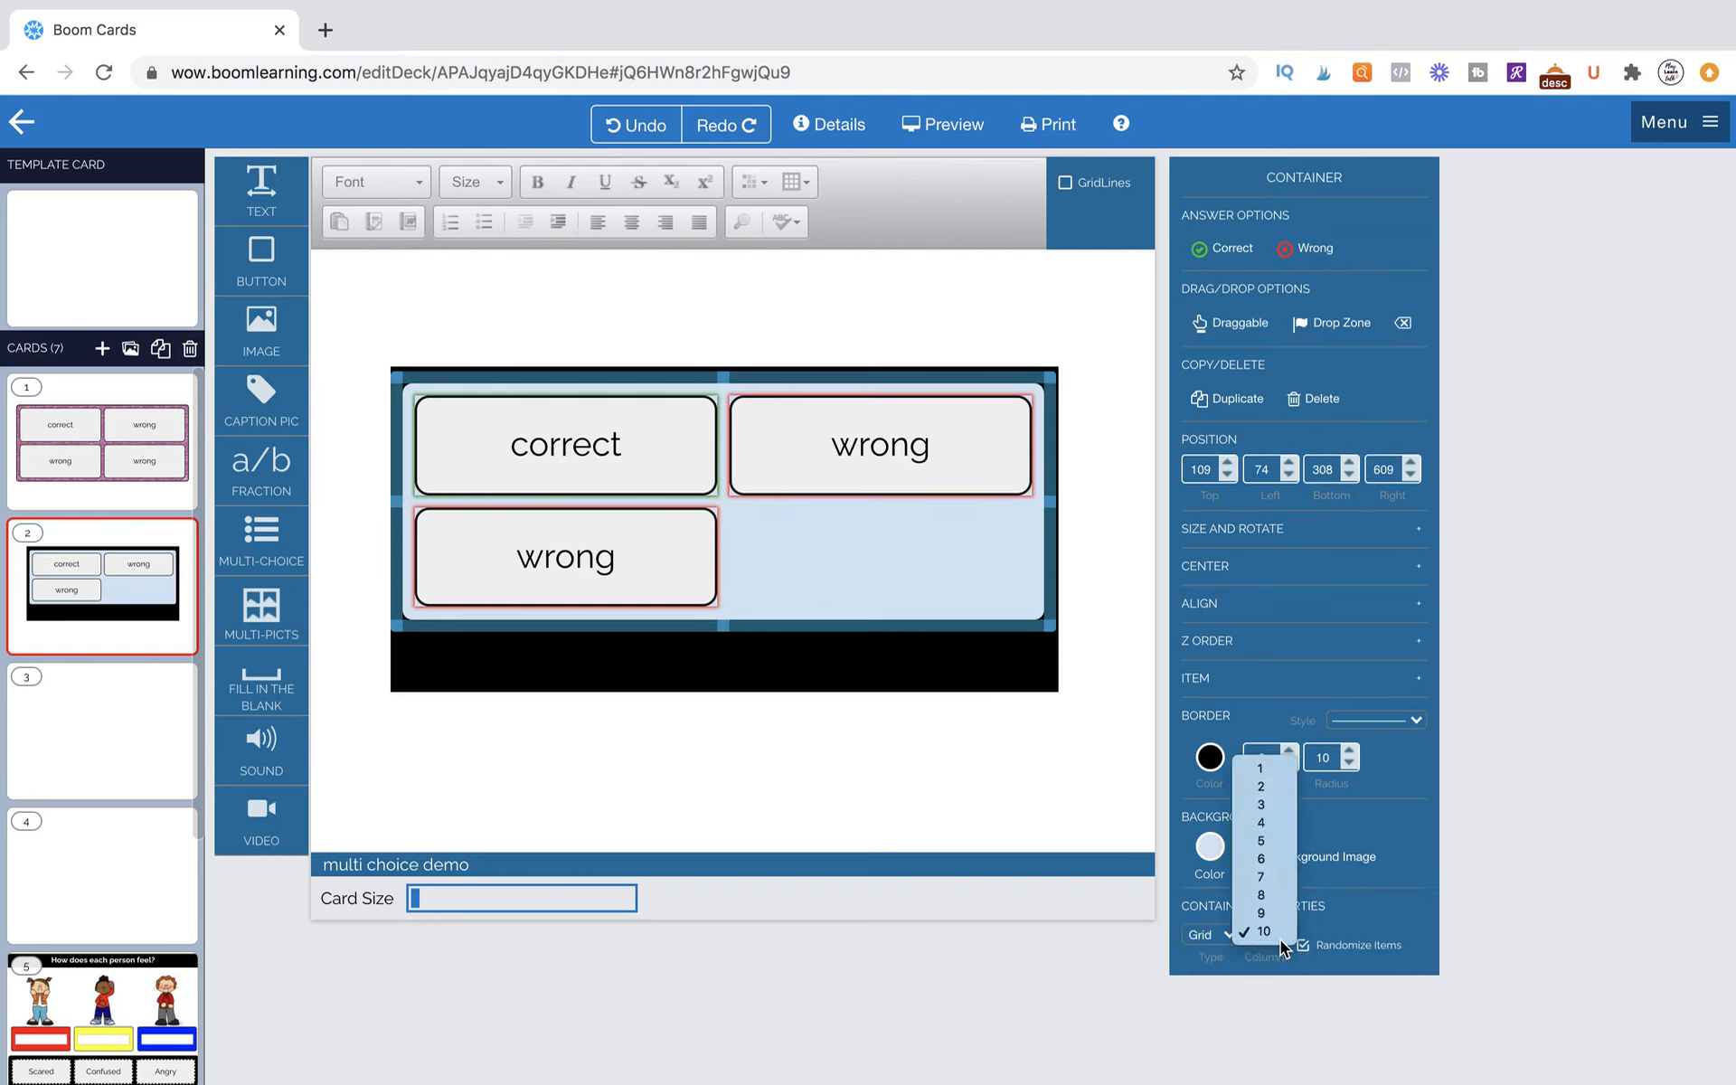
{"action": "left_click", "coordinate": [1265, 804]}
{"action": "left_click", "coordinate": [1088, 697]}
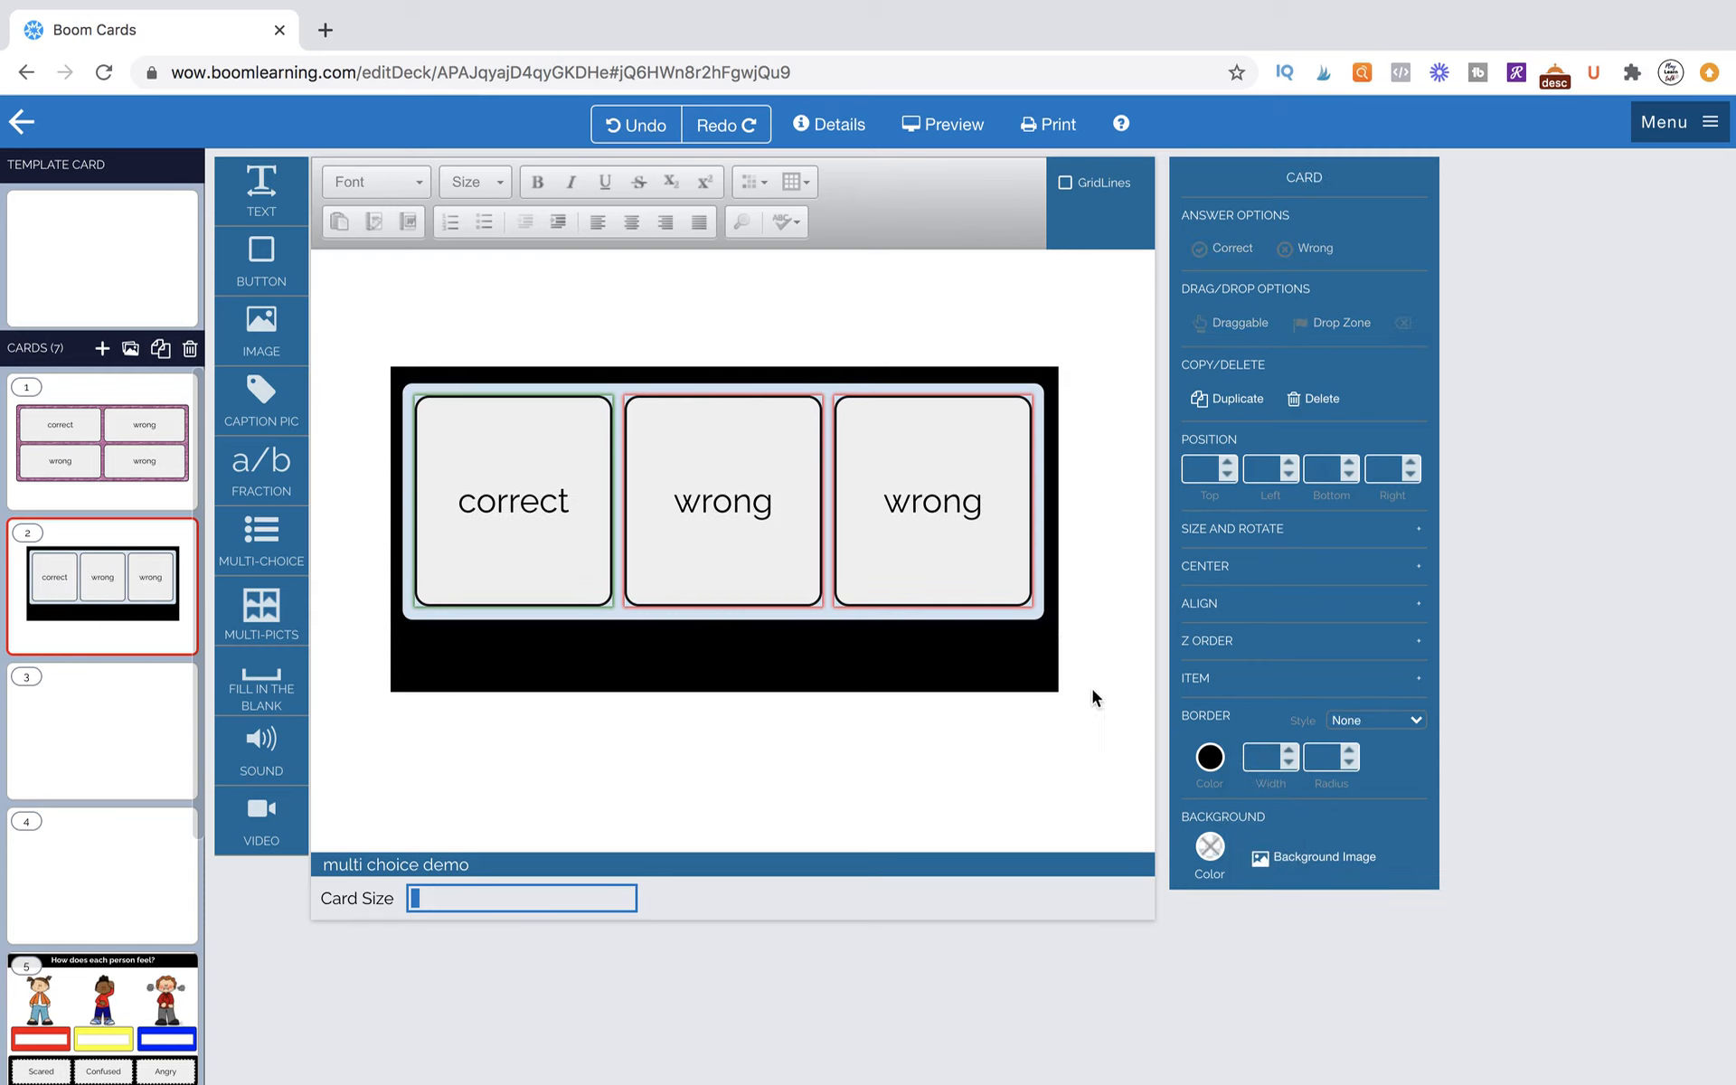
Widen the black box and enlarge the answer container to about bottom 354, right 630, leaving an even black frame.
{"action": "left_click", "coordinate": [1020, 601]}
{"action": "left_click_drag", "start_coordinate": [1040, 615], "coordinate": [1074, 610]}
{"action": "left_click", "coordinate": [422, 372]}
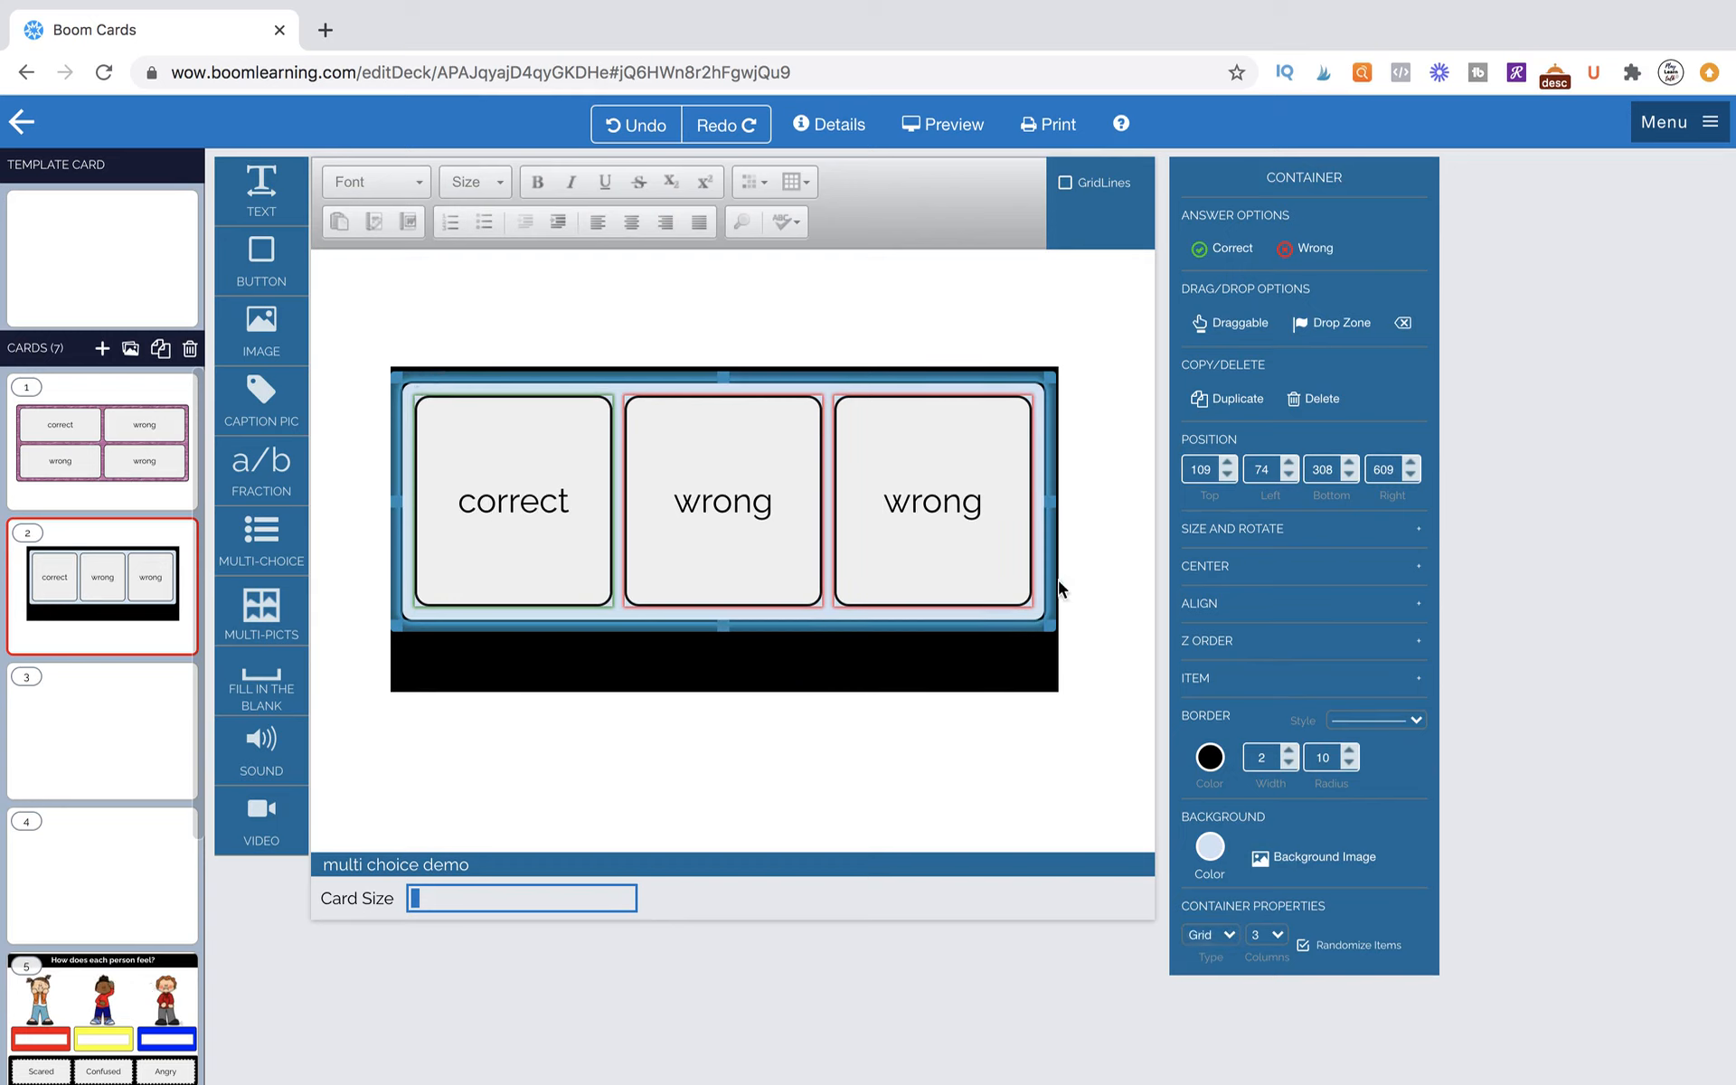
{"action": "left_click_drag", "start_coordinate": [1053, 633], "coordinate": [1078, 700]}
{"action": "left_click", "coordinate": [1044, 627]}
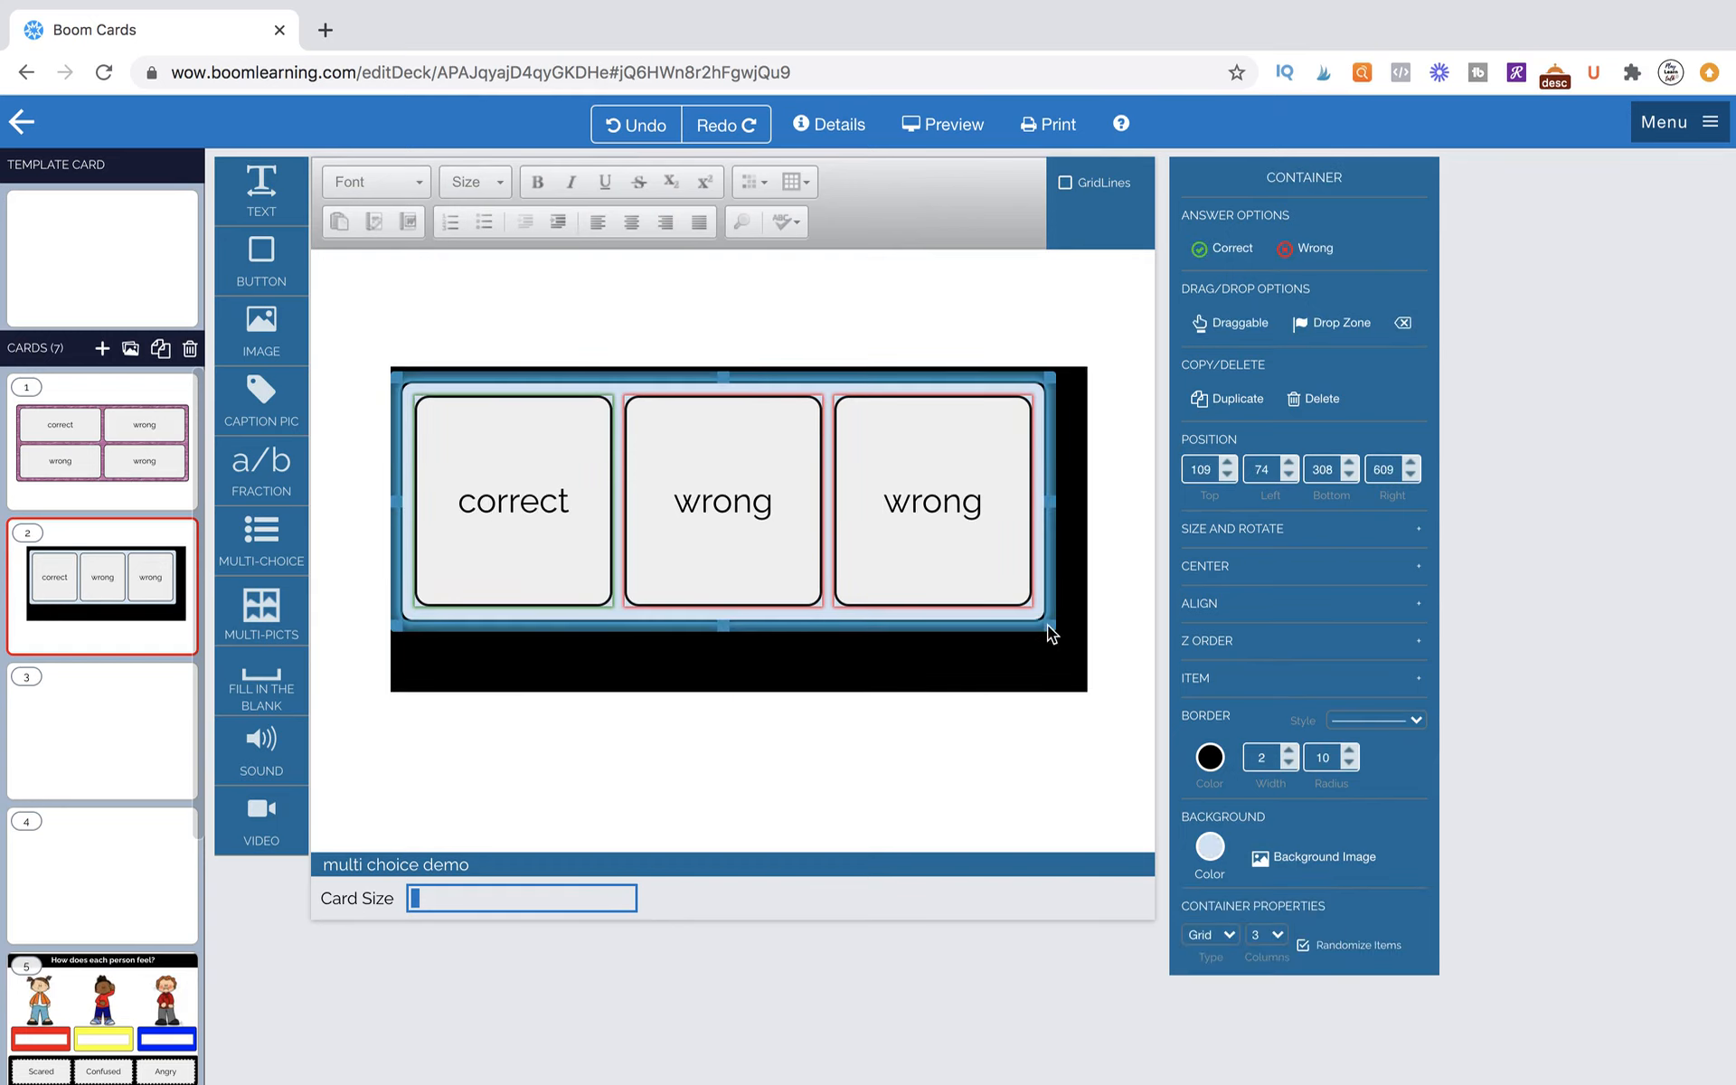
{"action": "left_click_drag", "start_coordinate": [1047, 626], "coordinate": [1072, 679]}
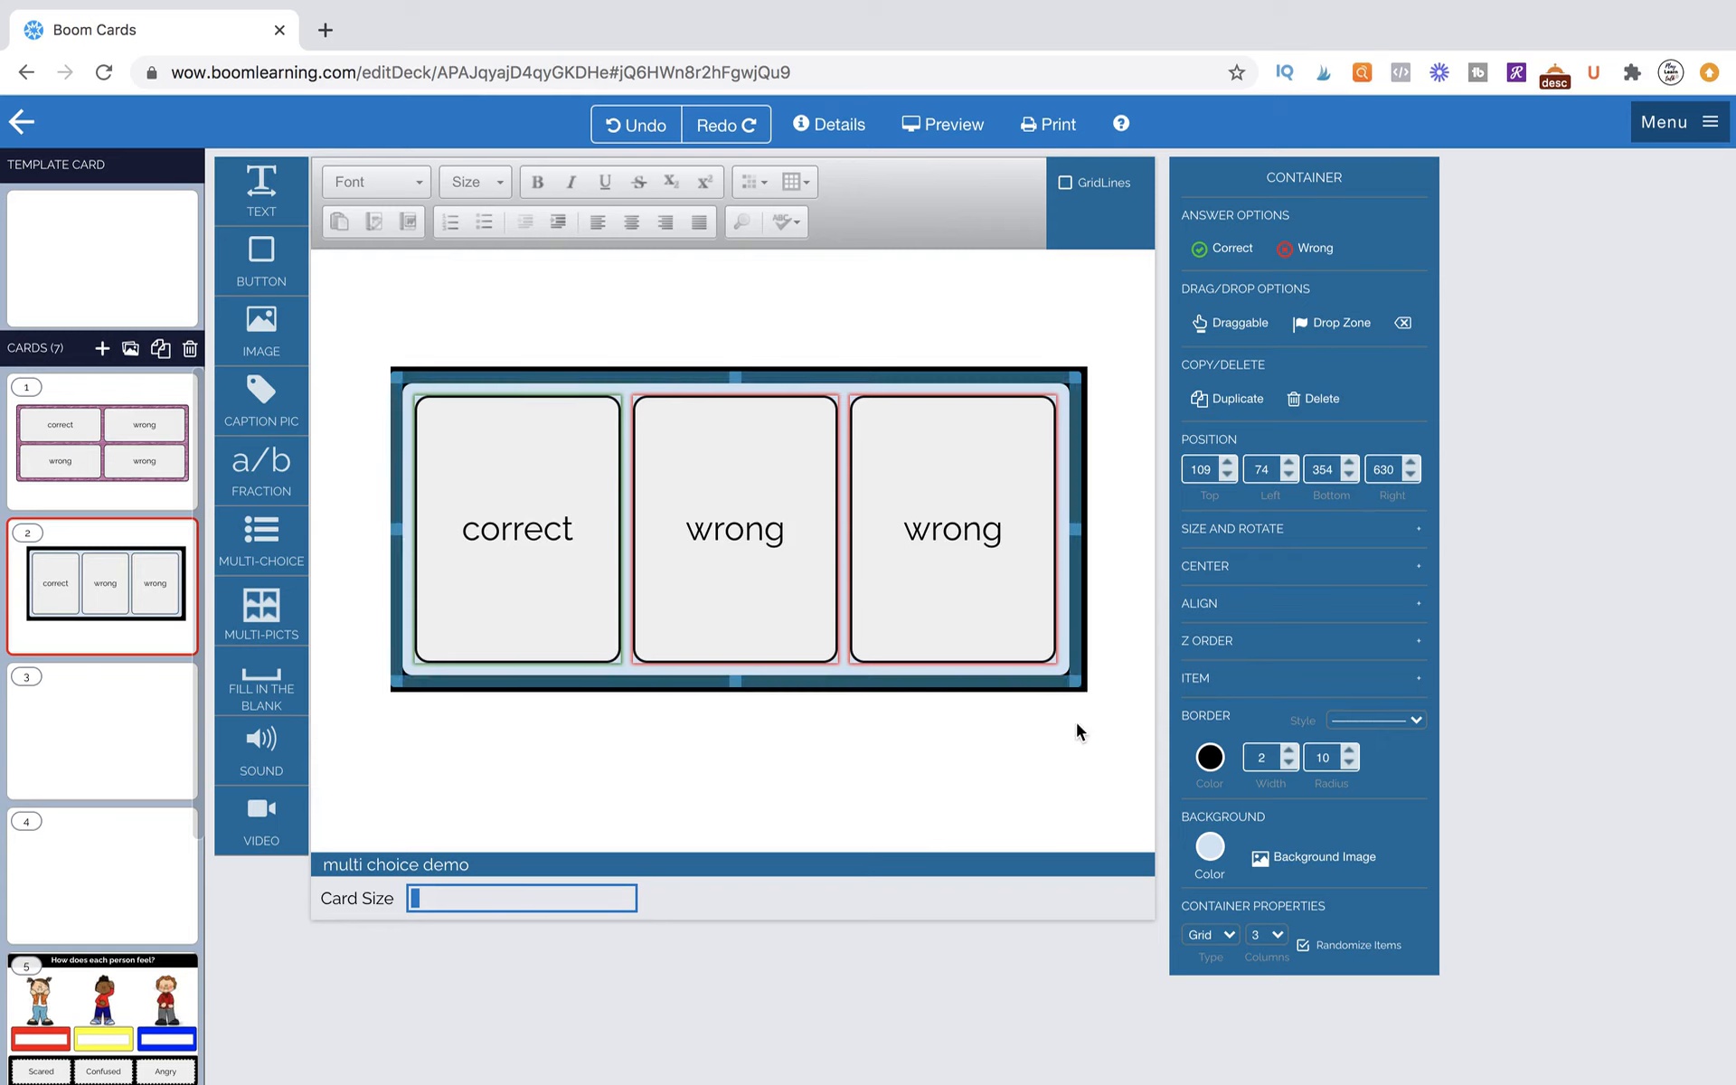
{"action": "left_click", "coordinate": [1078, 724]}
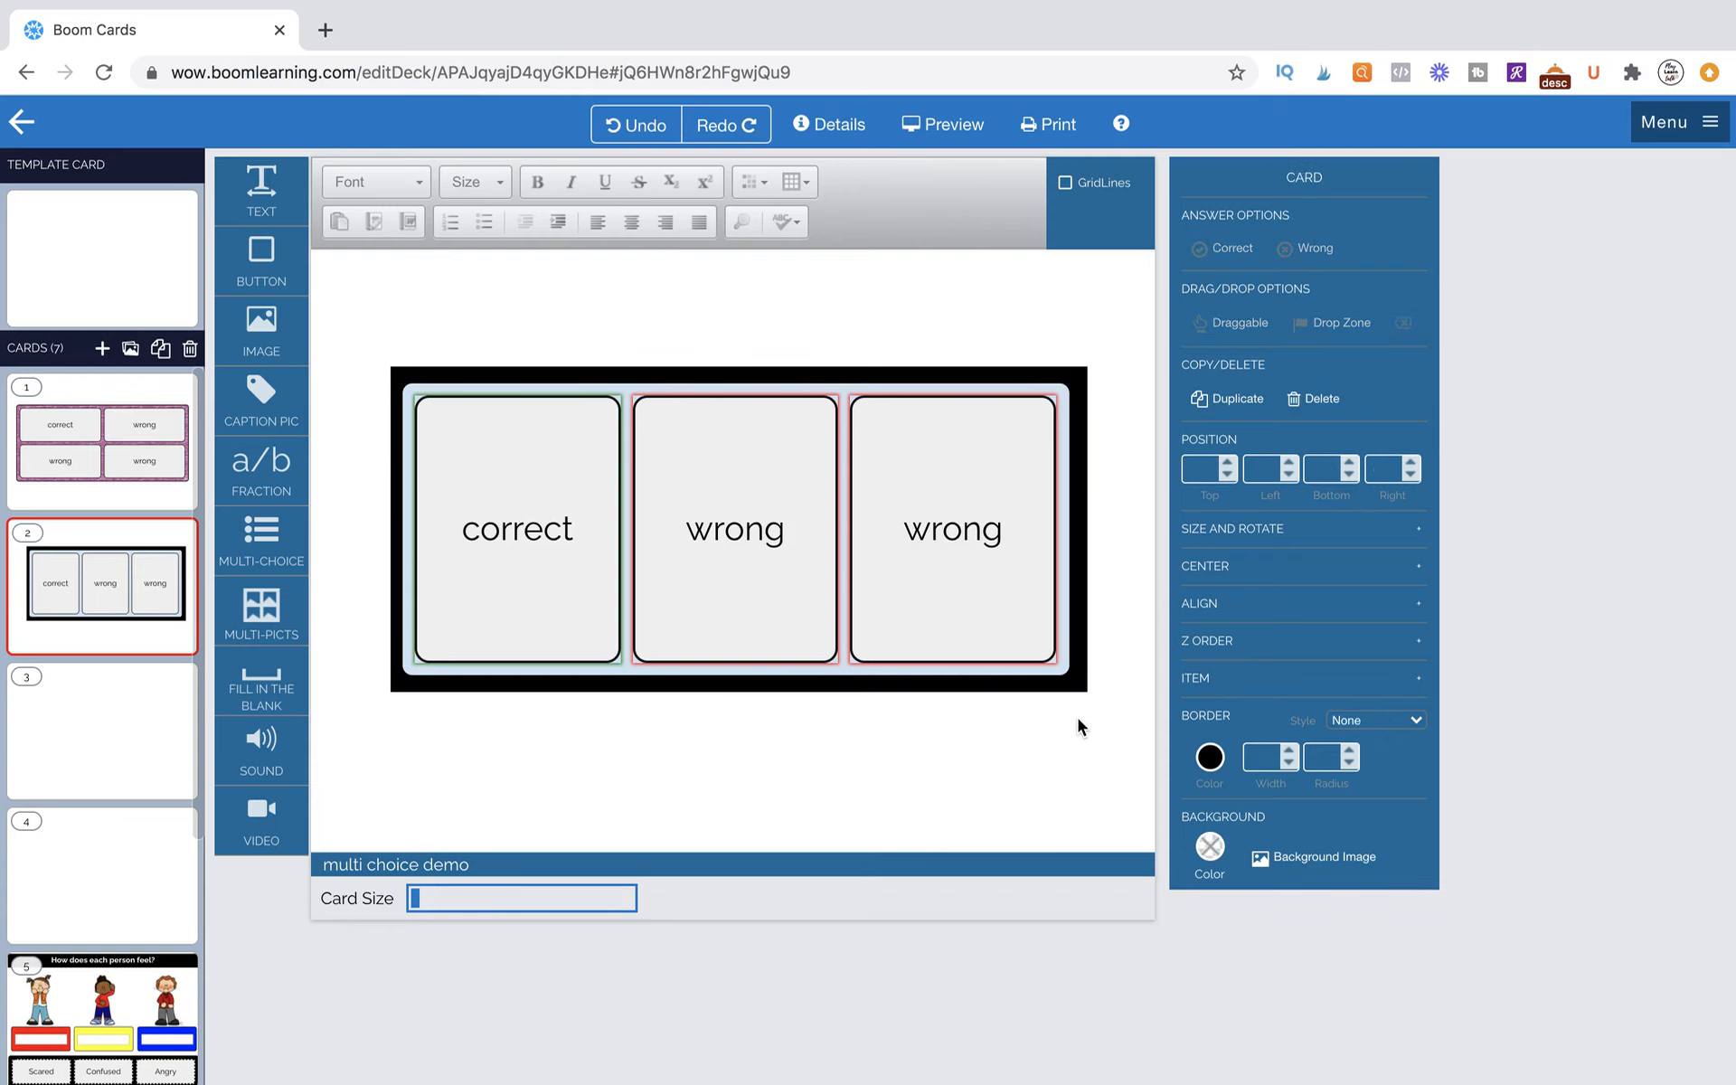
Choose a background image for the three-answer container on card 2.
{"action": "left_click", "coordinate": [1063, 669]}
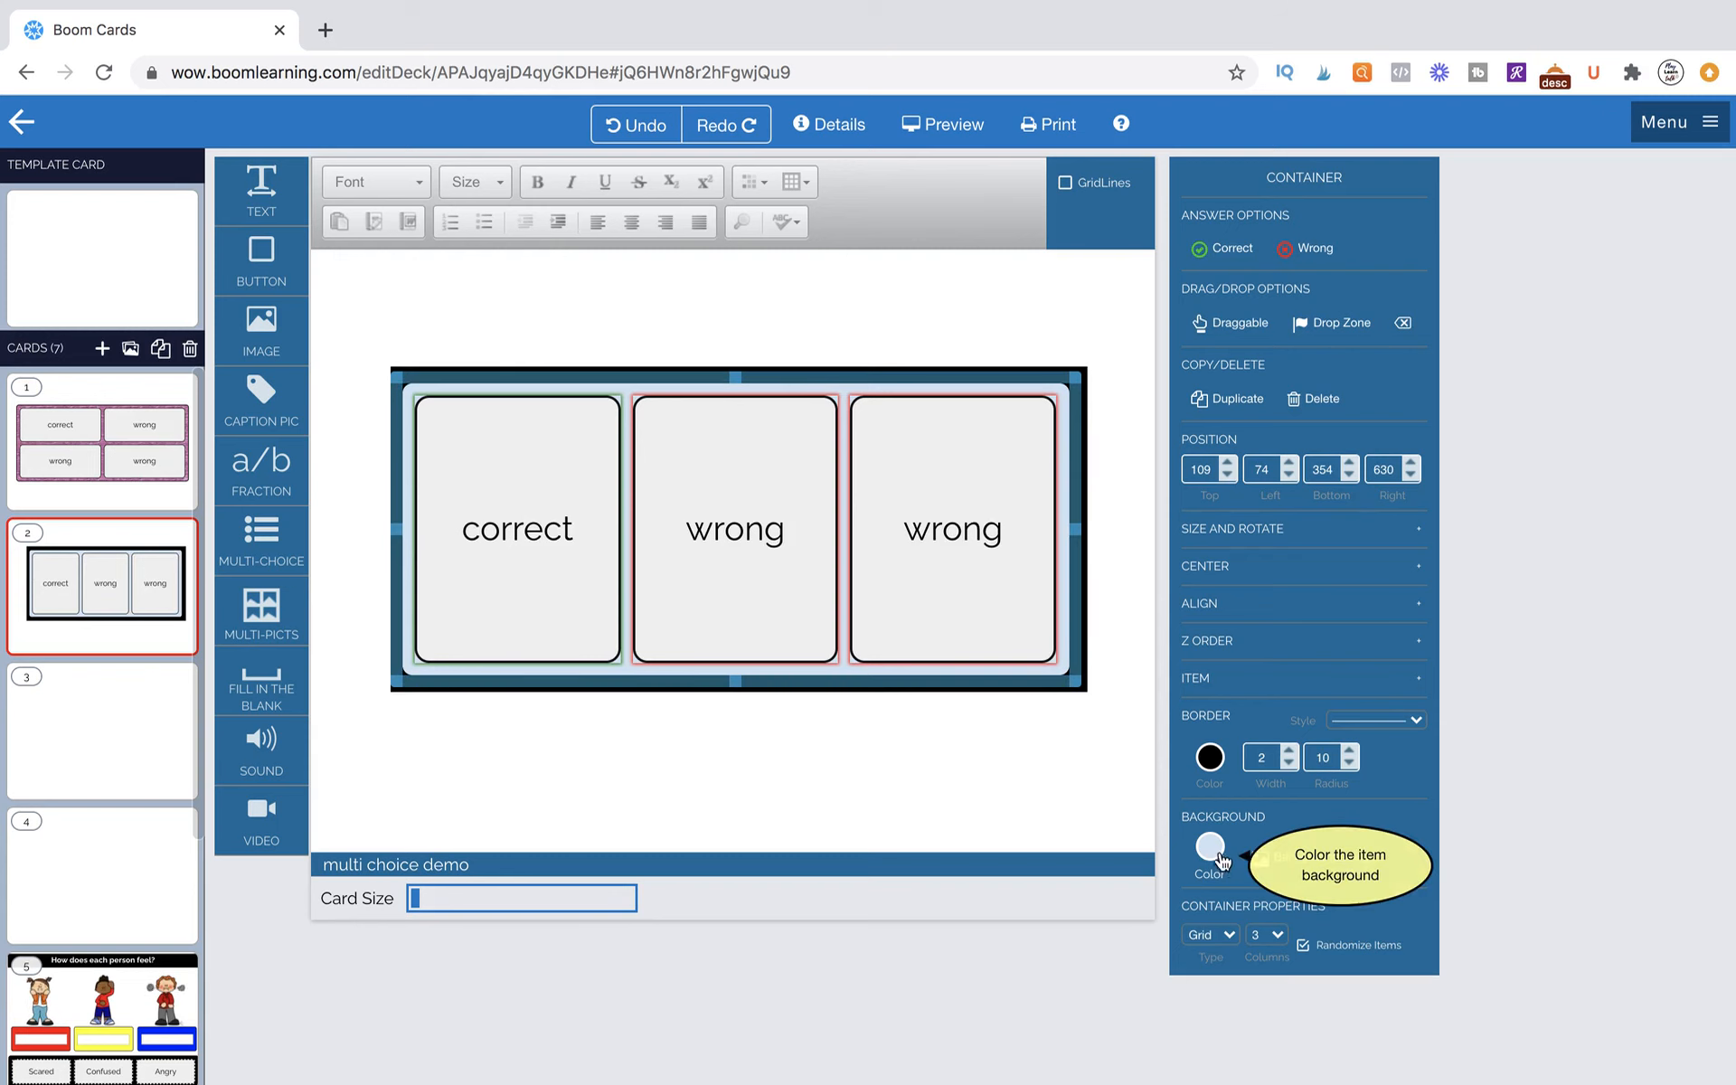
{"action": "left_click", "coordinate": [1325, 856]}
{"action": "left_click", "coordinate": [534, 801]}
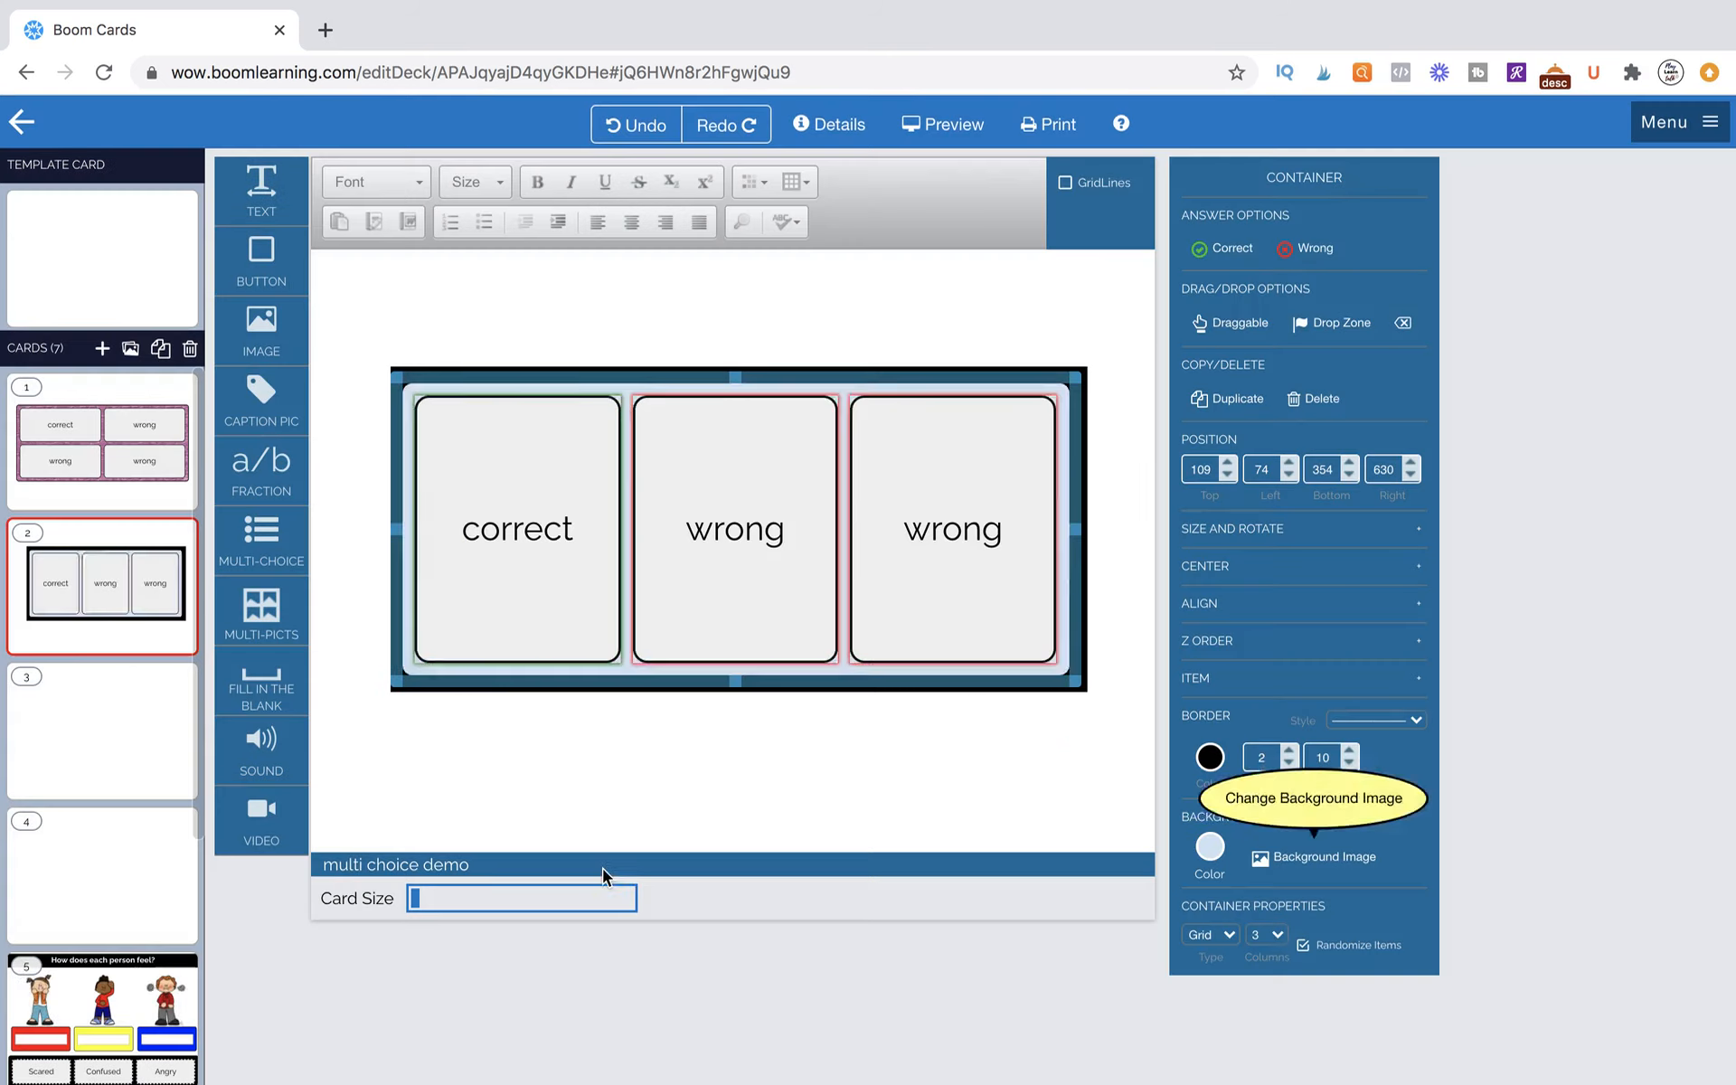
Round the corners of the black box behind card 2's answer container with a border radius of 10.
{"action": "left_click", "coordinate": [589, 754]}
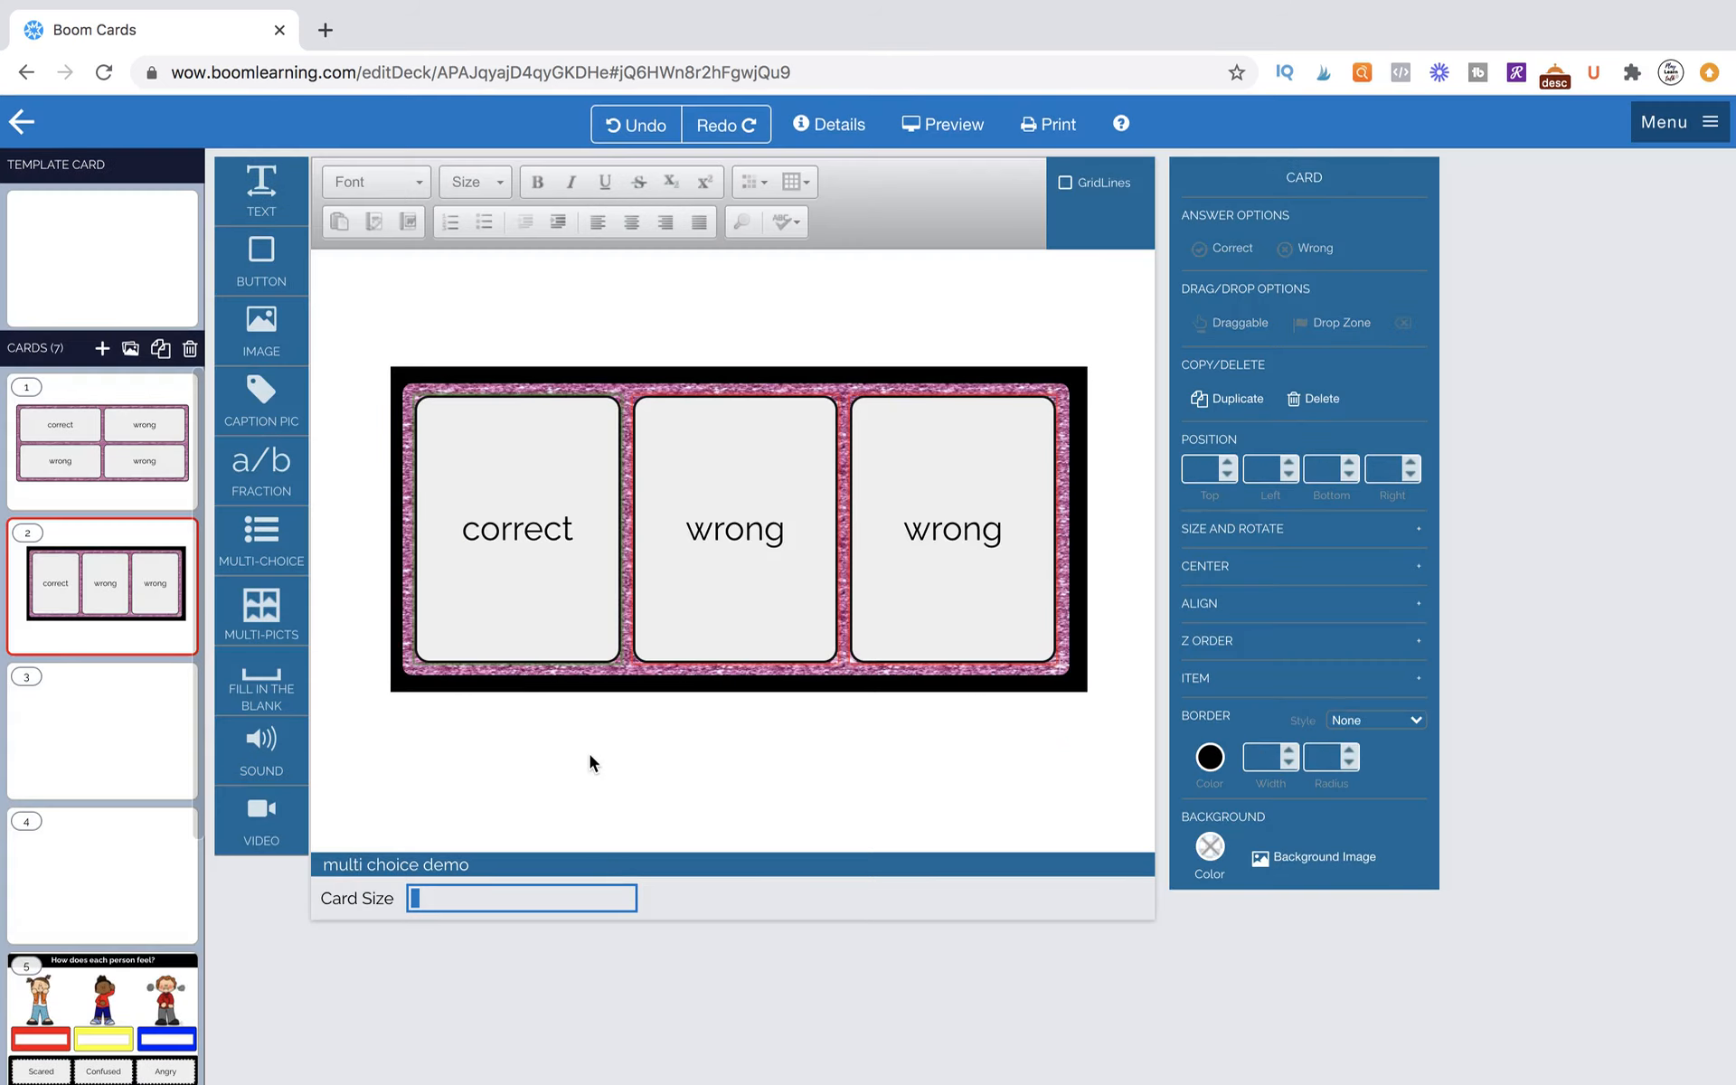
{"action": "left_click", "coordinate": [506, 689]}
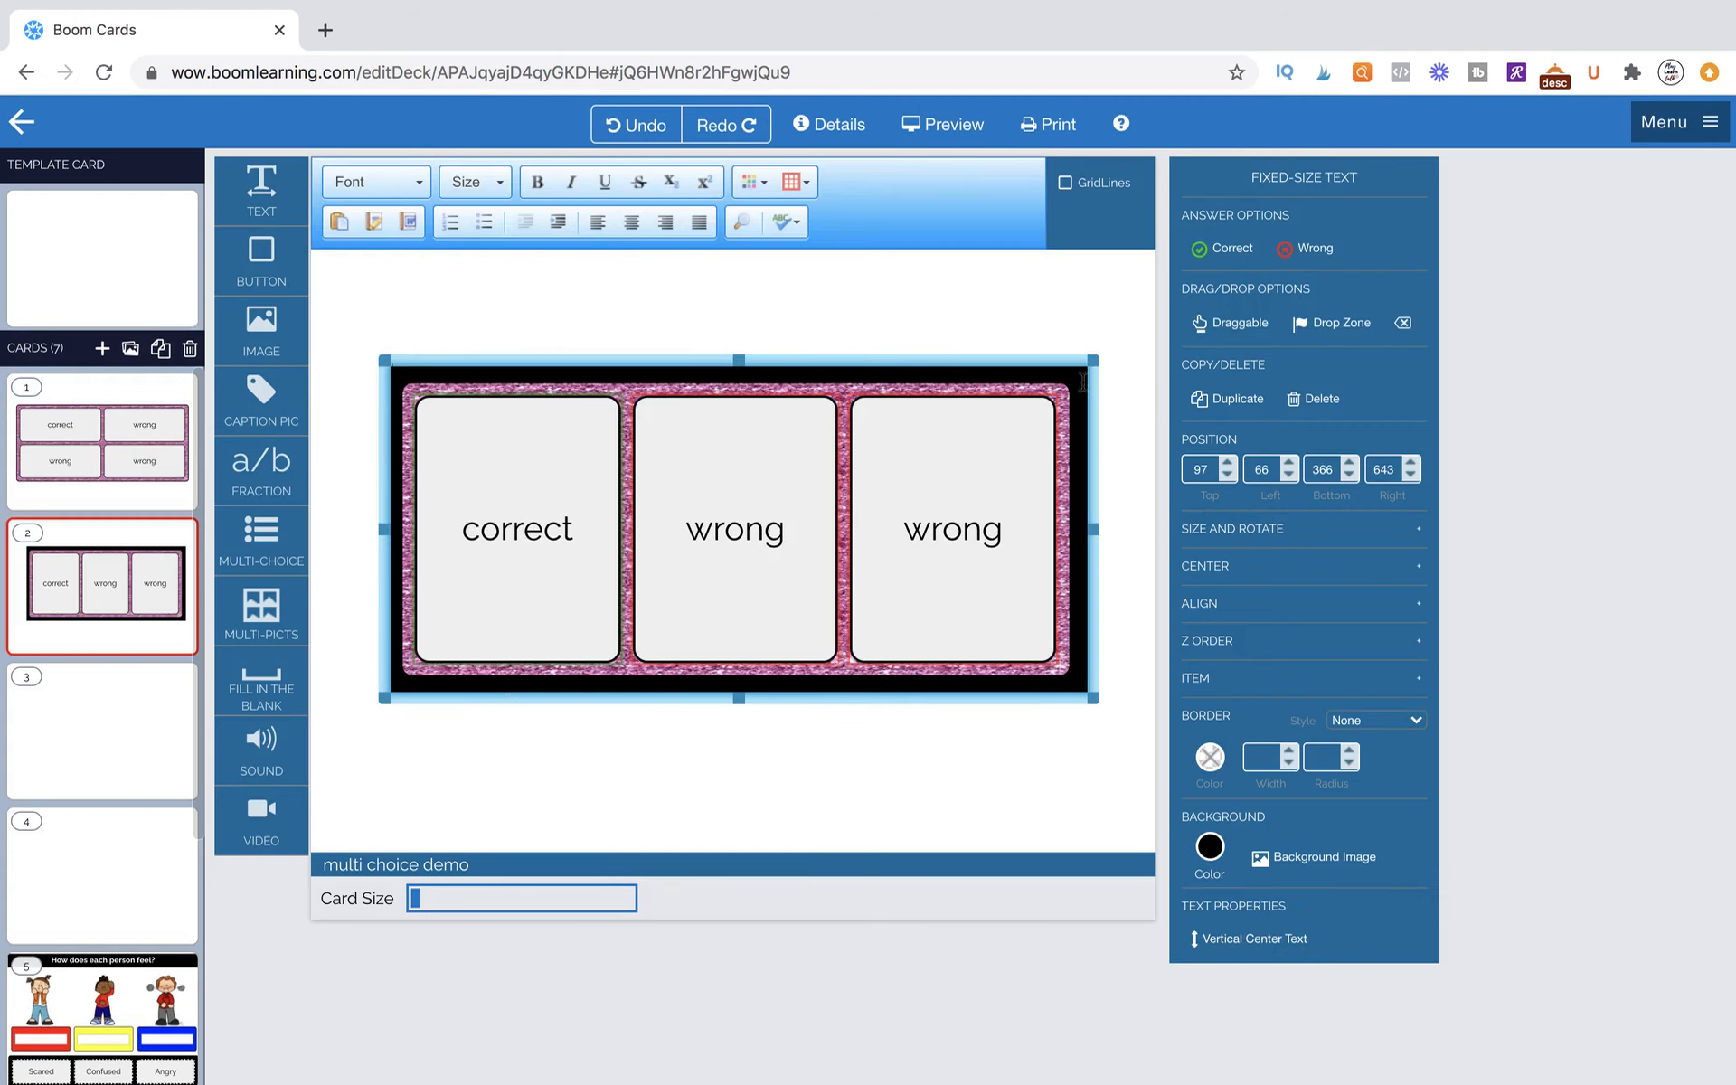
{"action": "left_click", "coordinate": [1125, 442]}
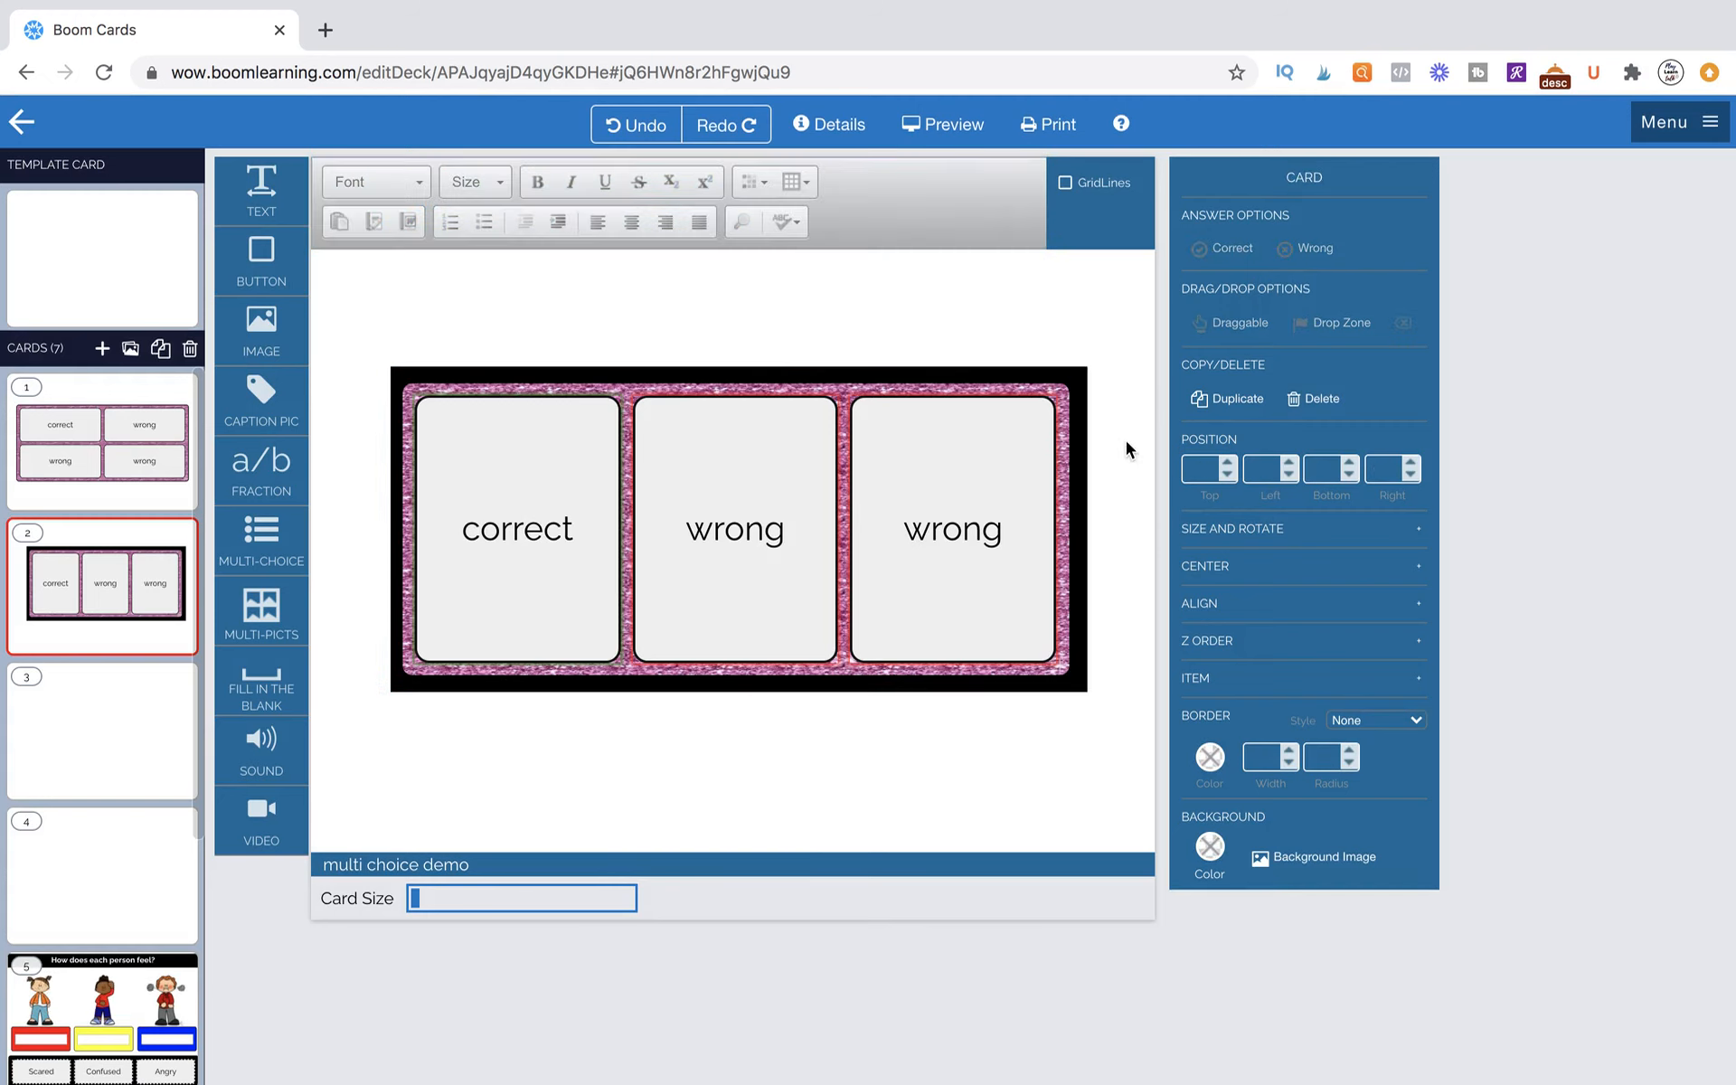
{"action": "left_click", "coordinate": [1067, 395]}
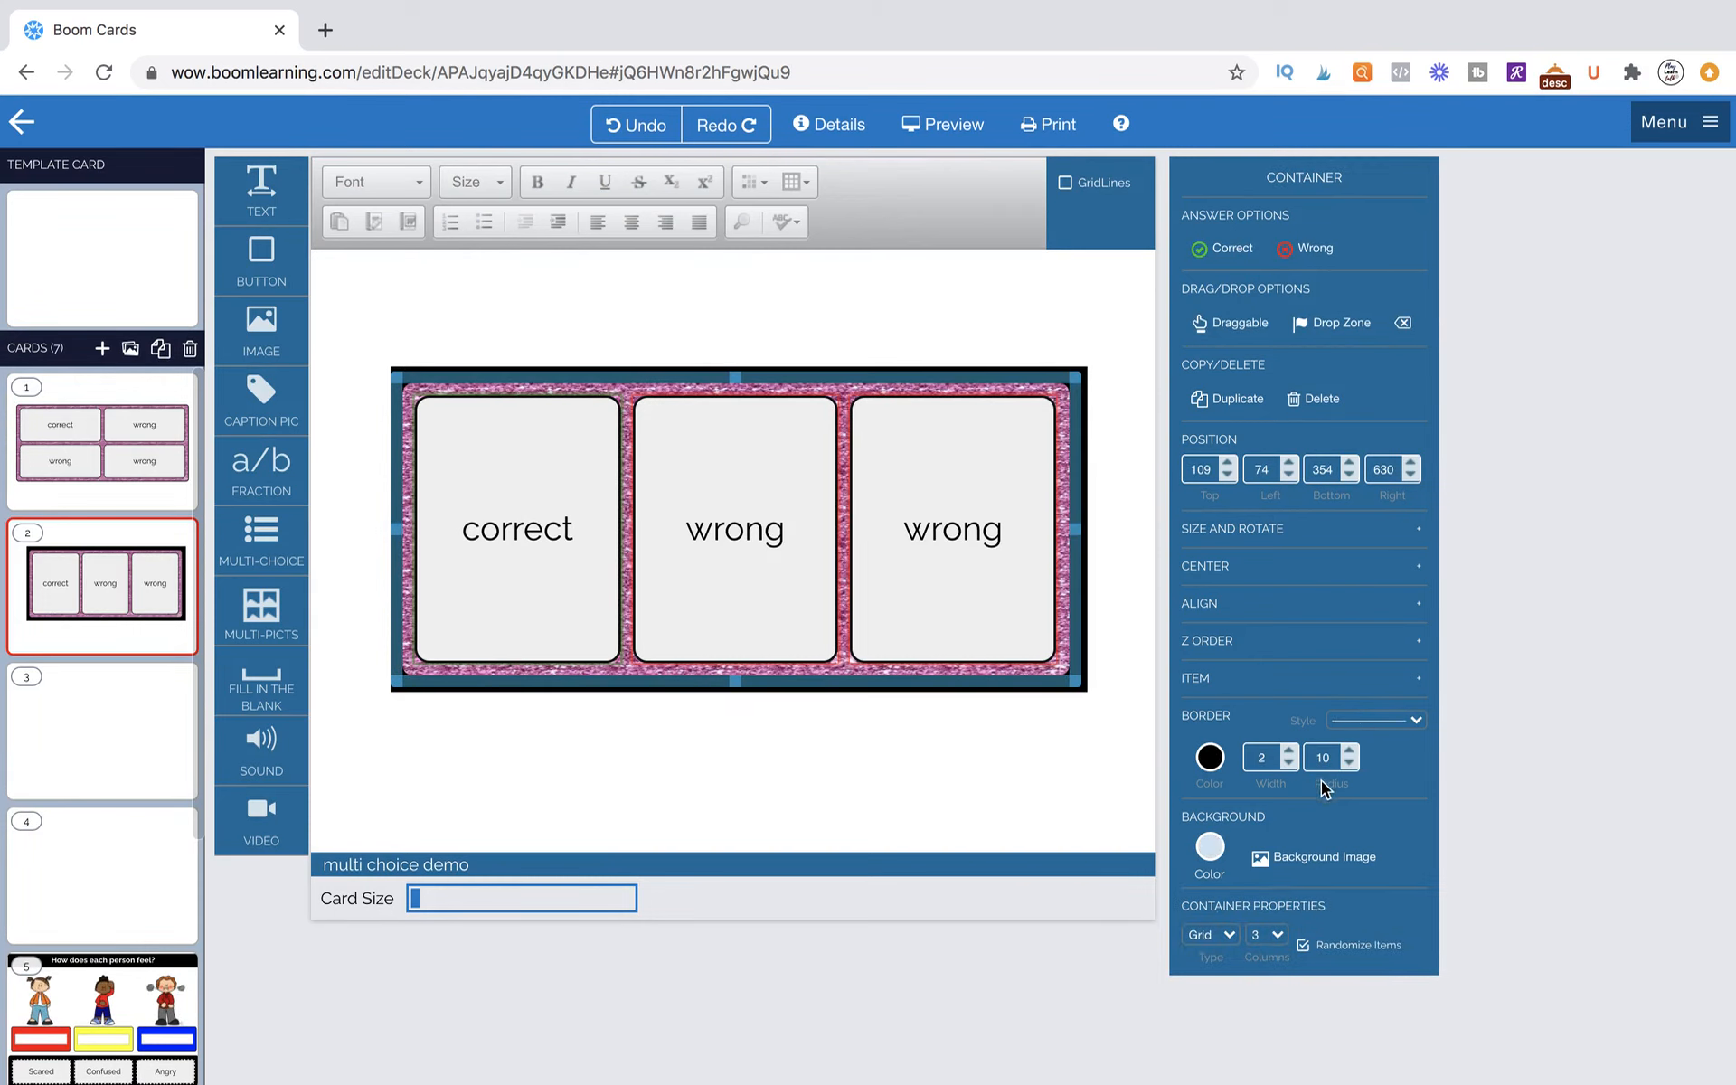
{"action": "left_click", "coordinate": [1106, 736]}
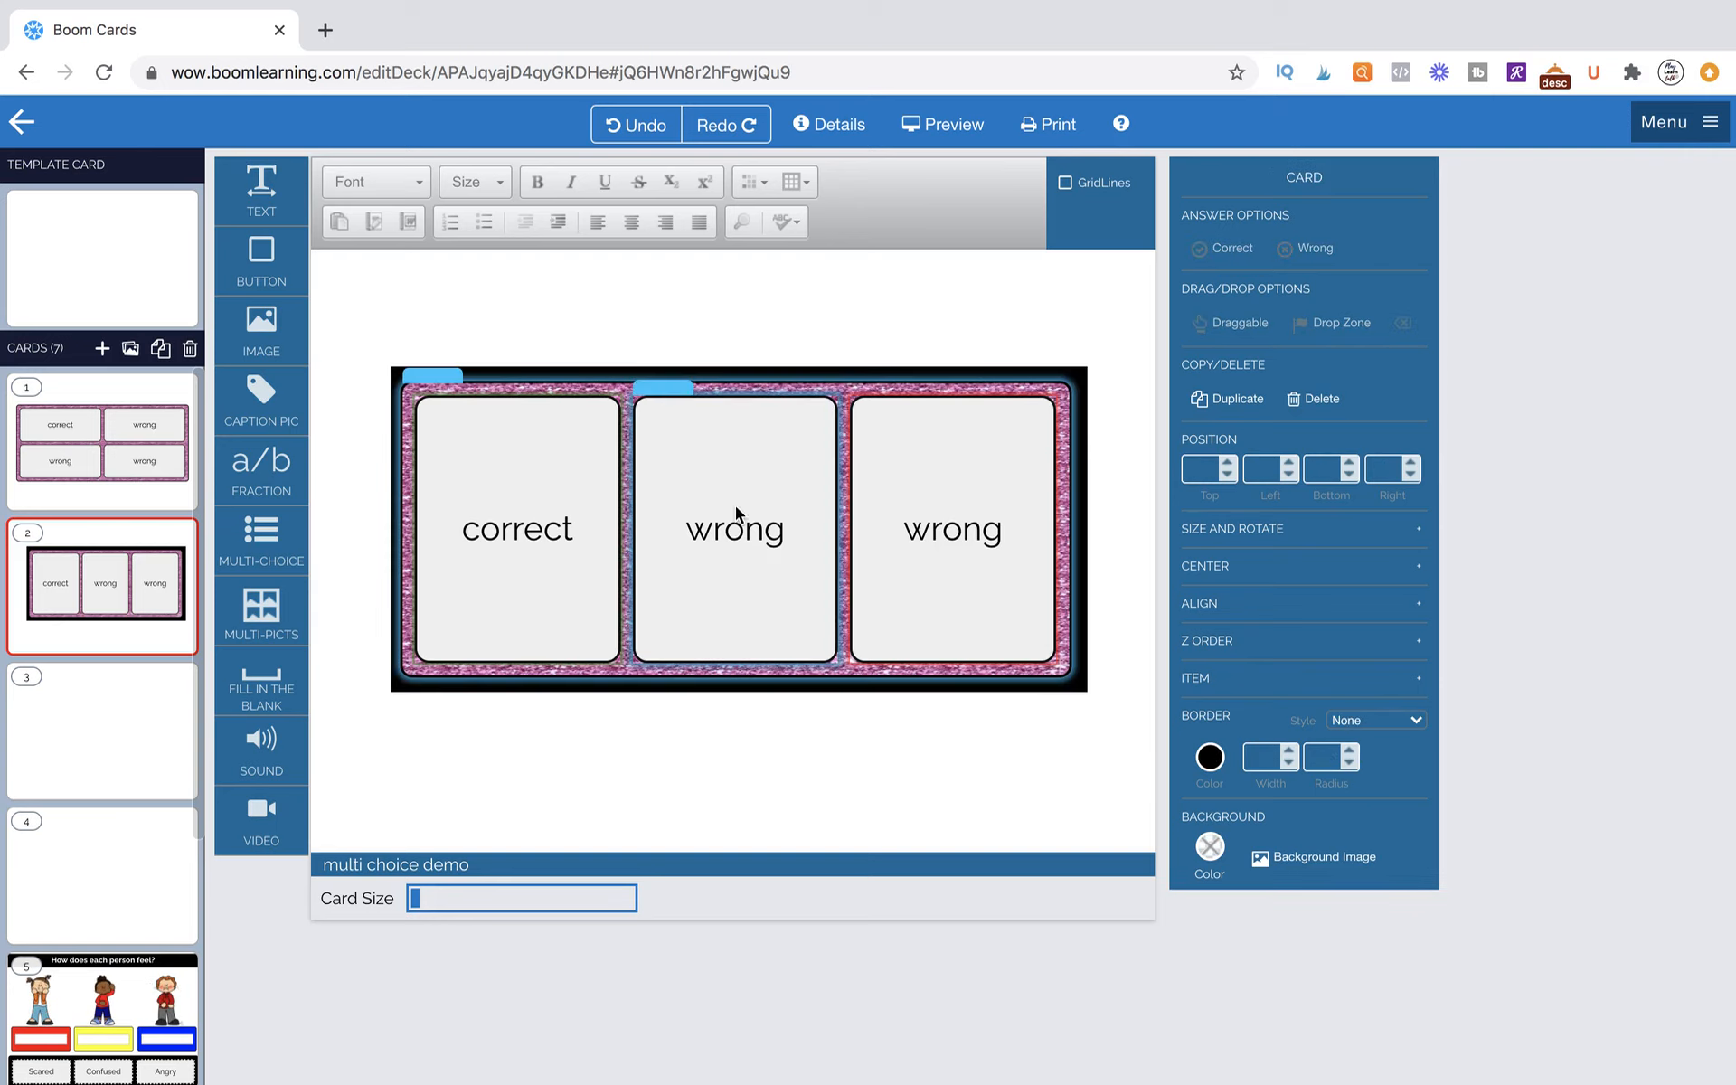
{"action": "left_click", "coordinate": [396, 367]}
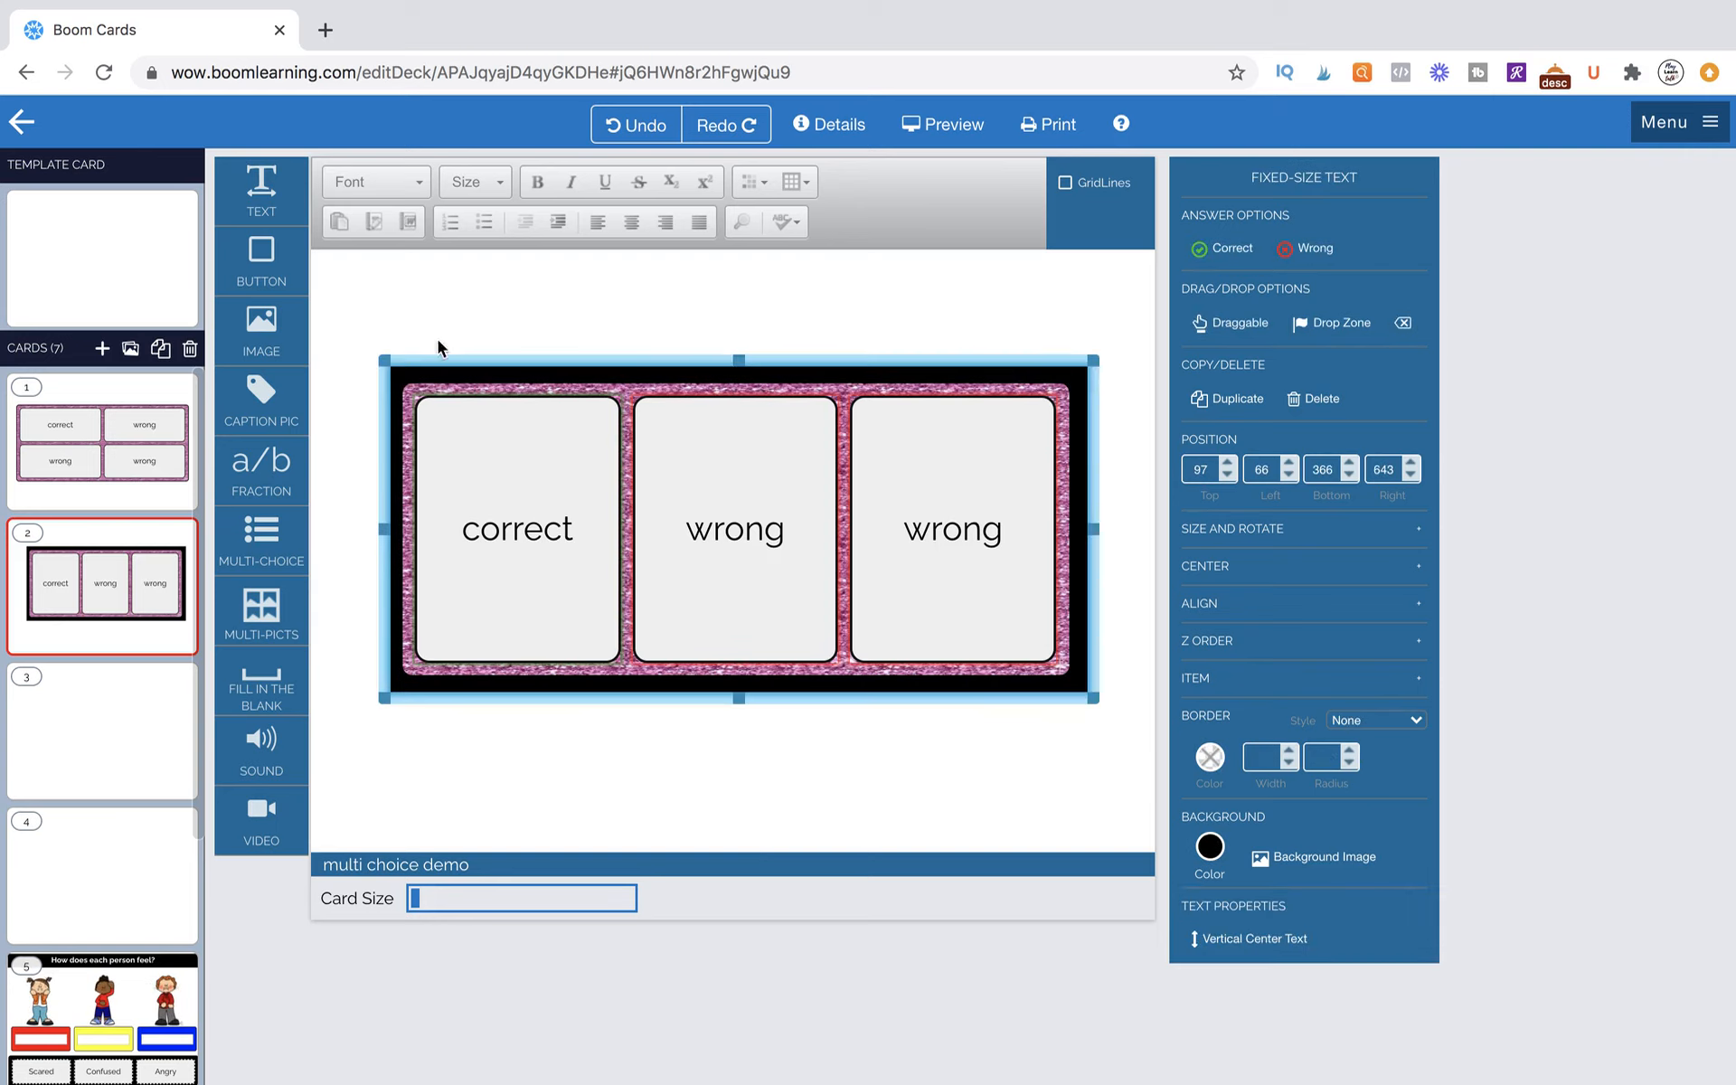
{"action": "left_click", "coordinate": [1350, 757]}
{"action": "type", "text": "7"}
{"action": "left_click", "coordinate": [1350, 752]}
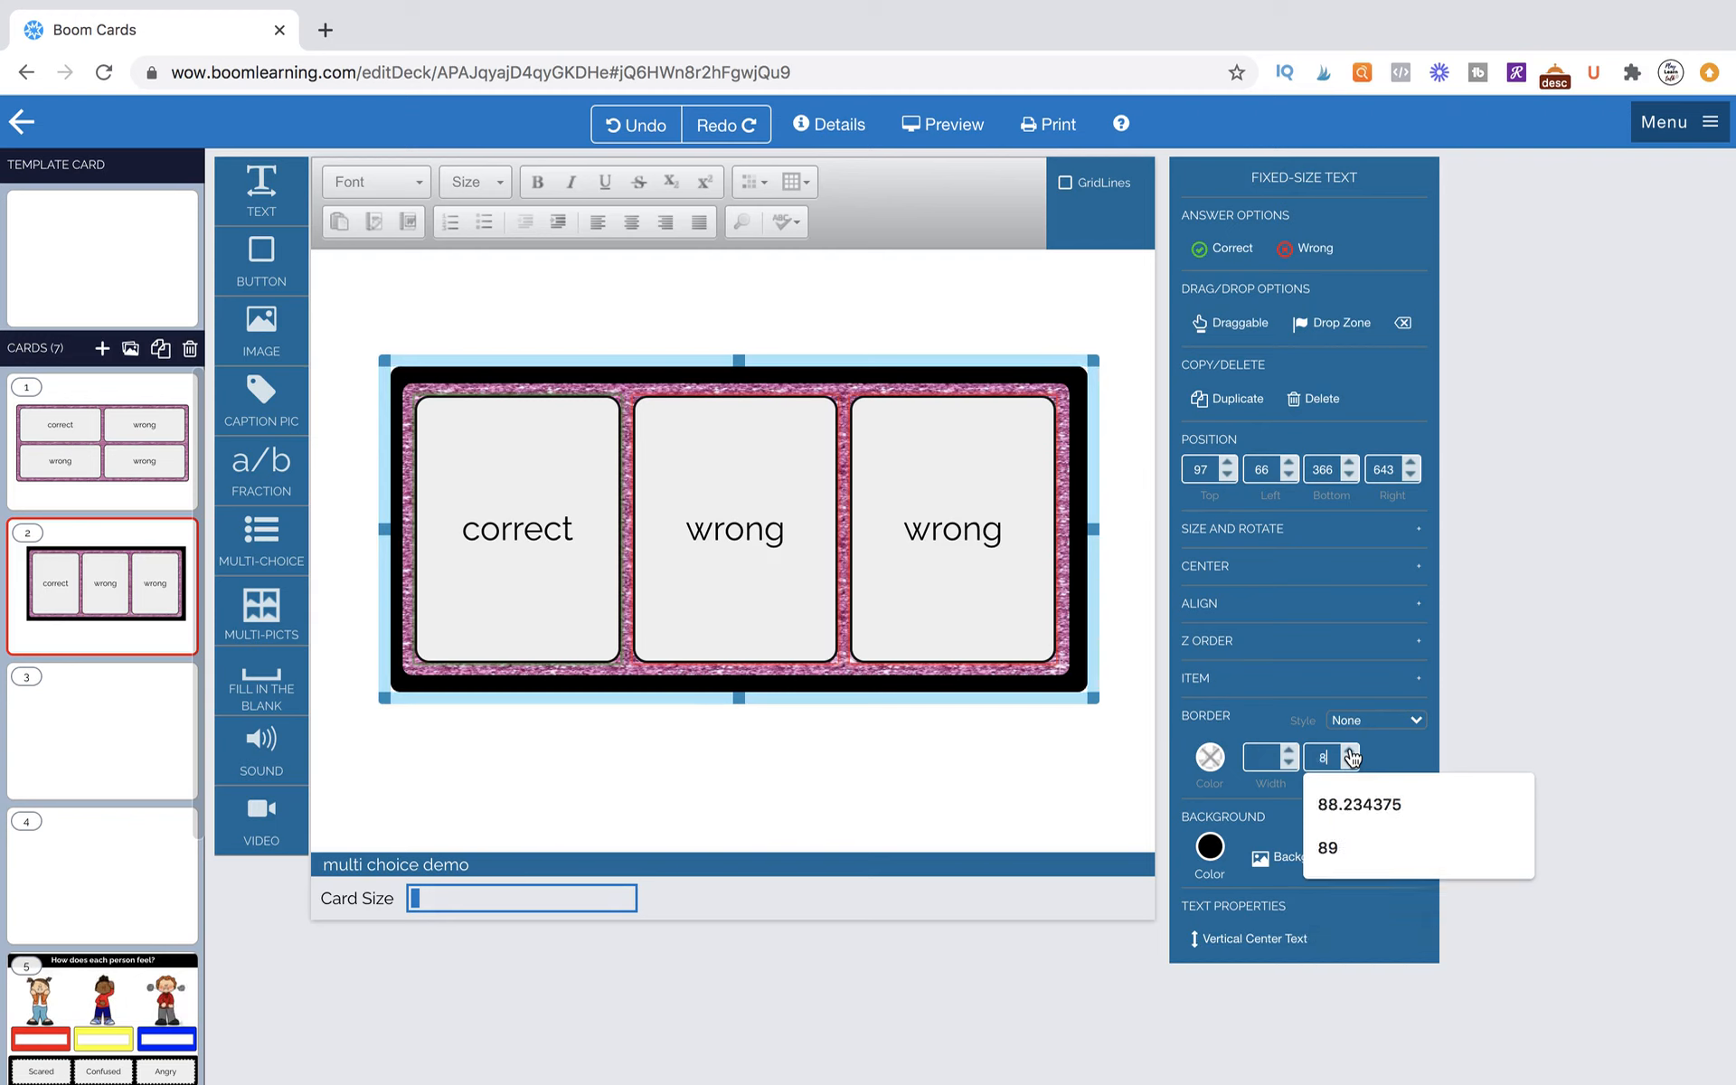
{"action": "left_click", "coordinate": [1350, 753]}
{"action": "left_click", "coordinate": [1350, 752]}
{"action": "left_click", "coordinate": [1110, 745]}
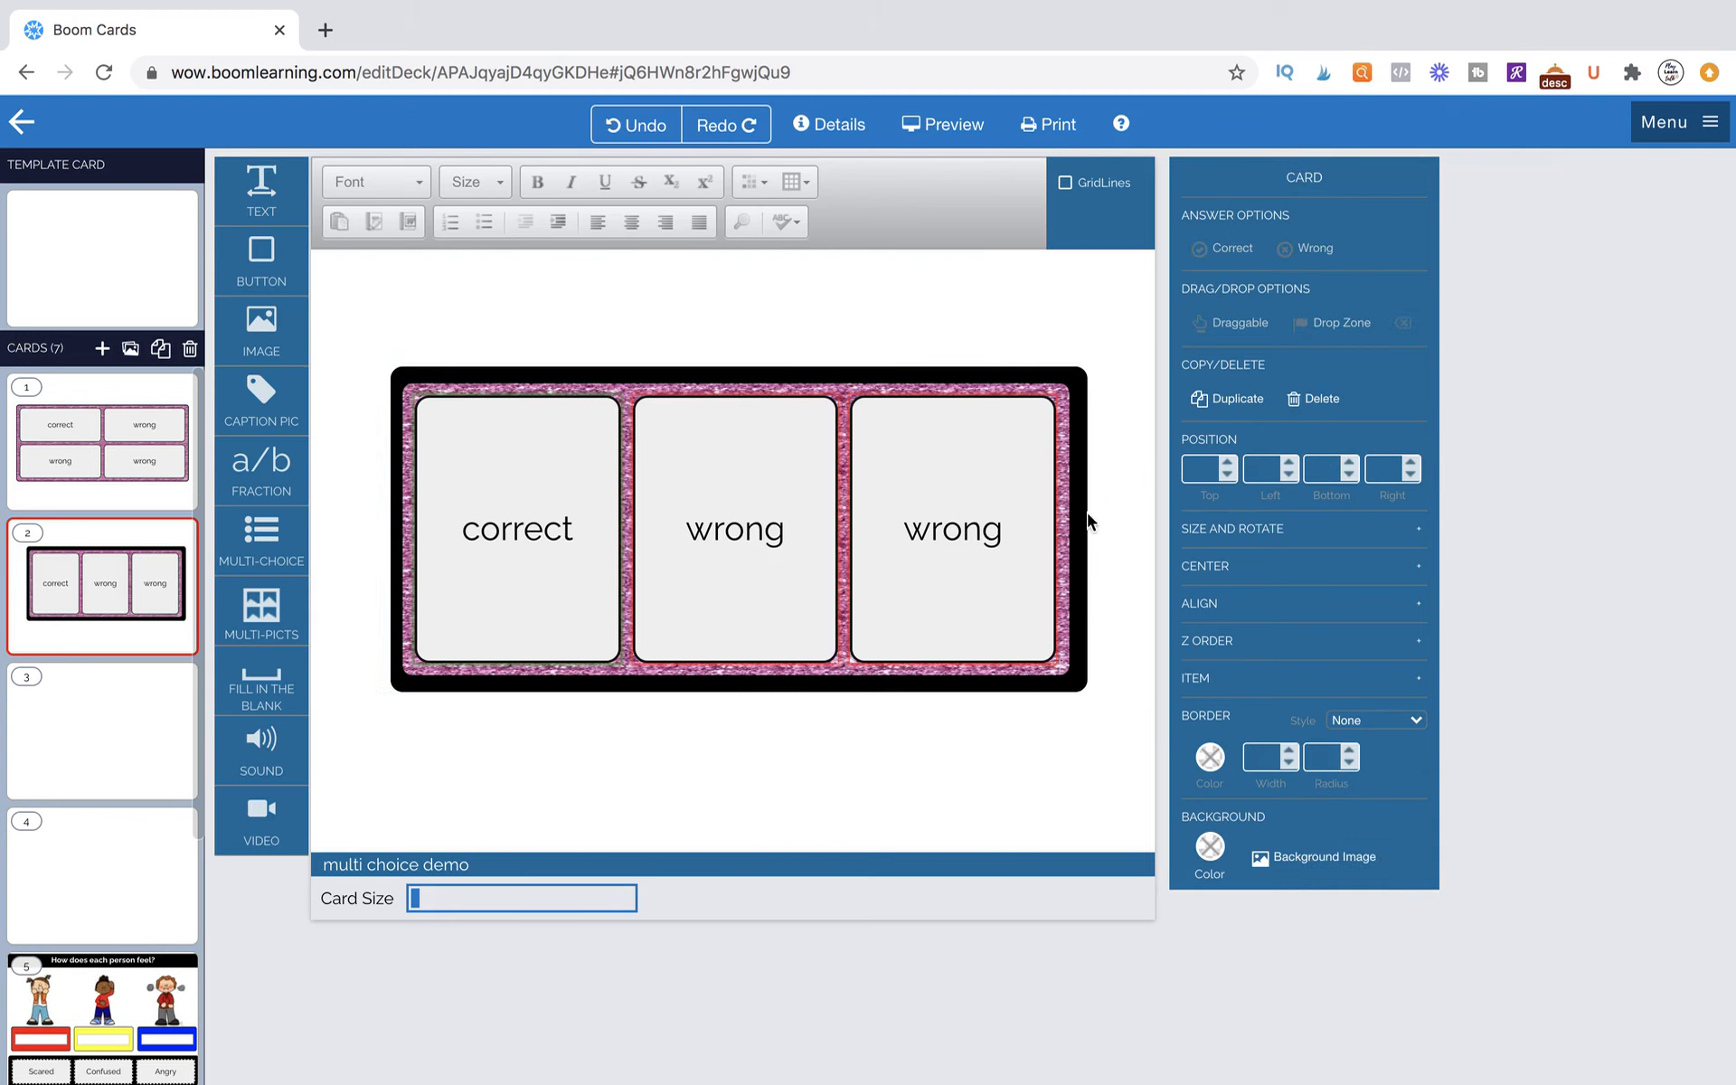
Fill the backgrounds of all three answers on card 2 with black.
{"action": "left_click", "coordinate": [660, 687]}
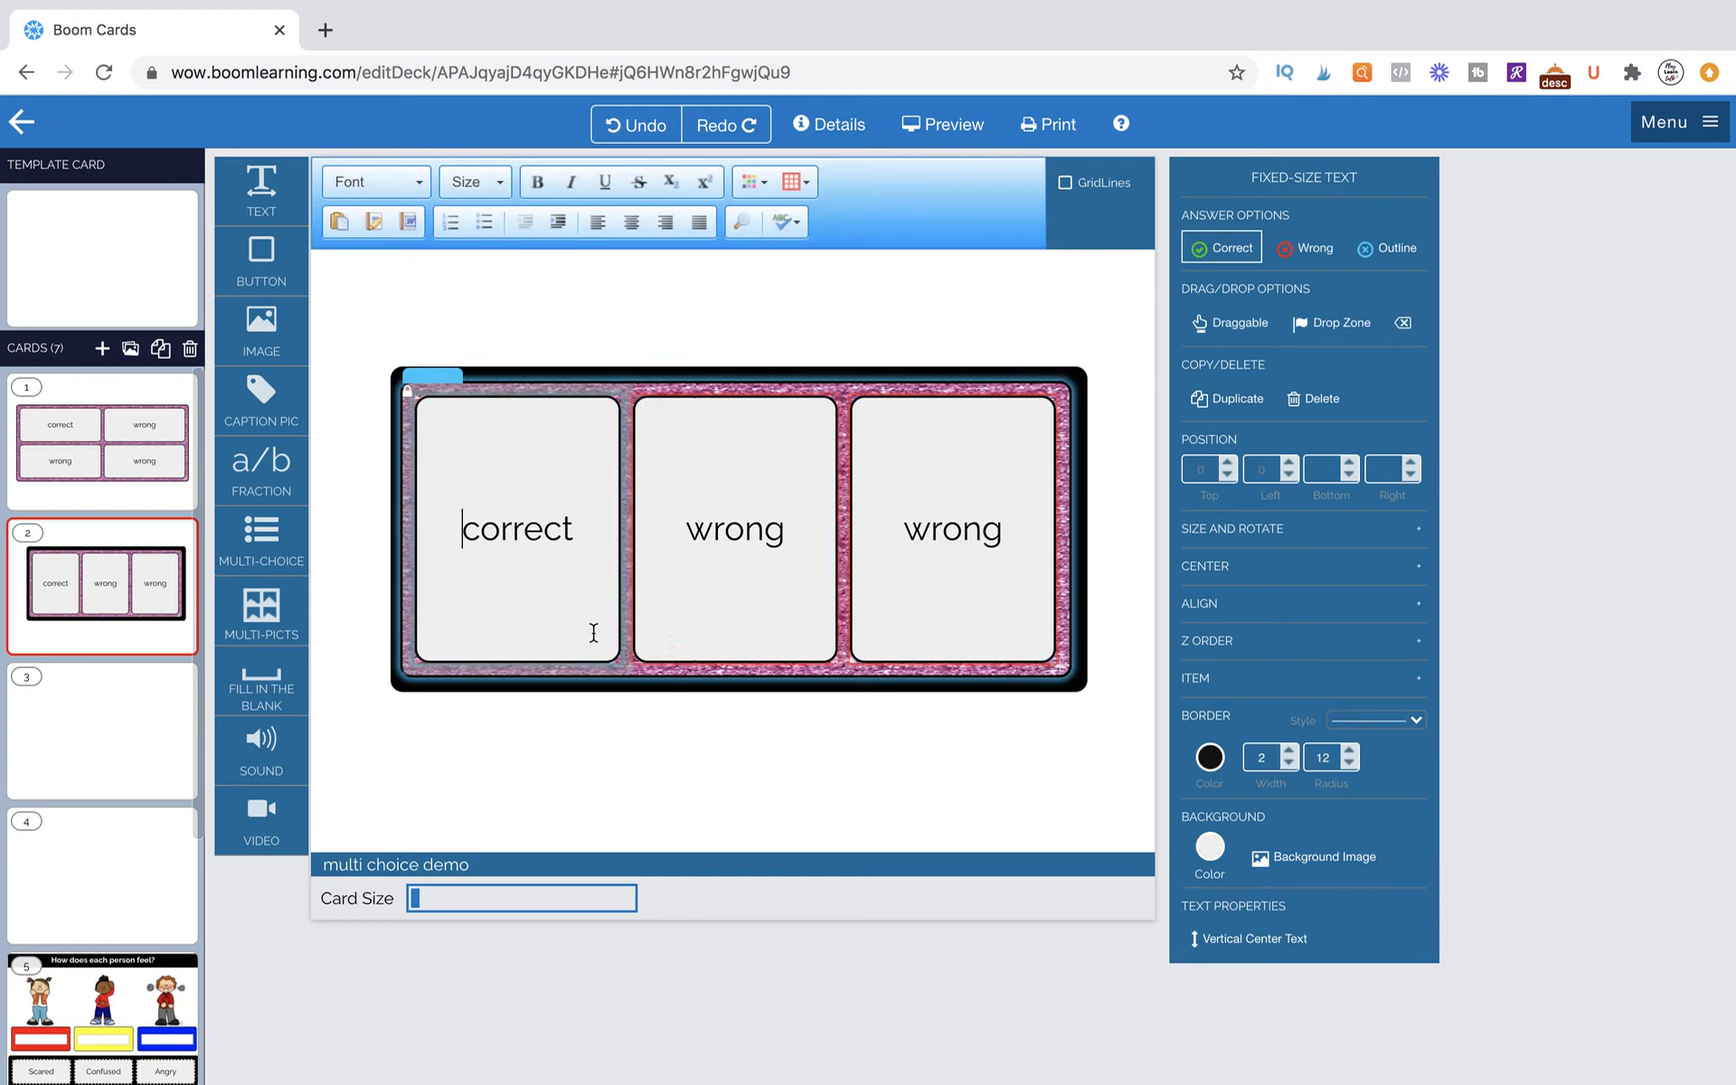
{"action": "left_click", "coordinate": [761, 625], "text": "shift"}
{"action": "left_click", "coordinate": [922, 611], "text": "shift"}
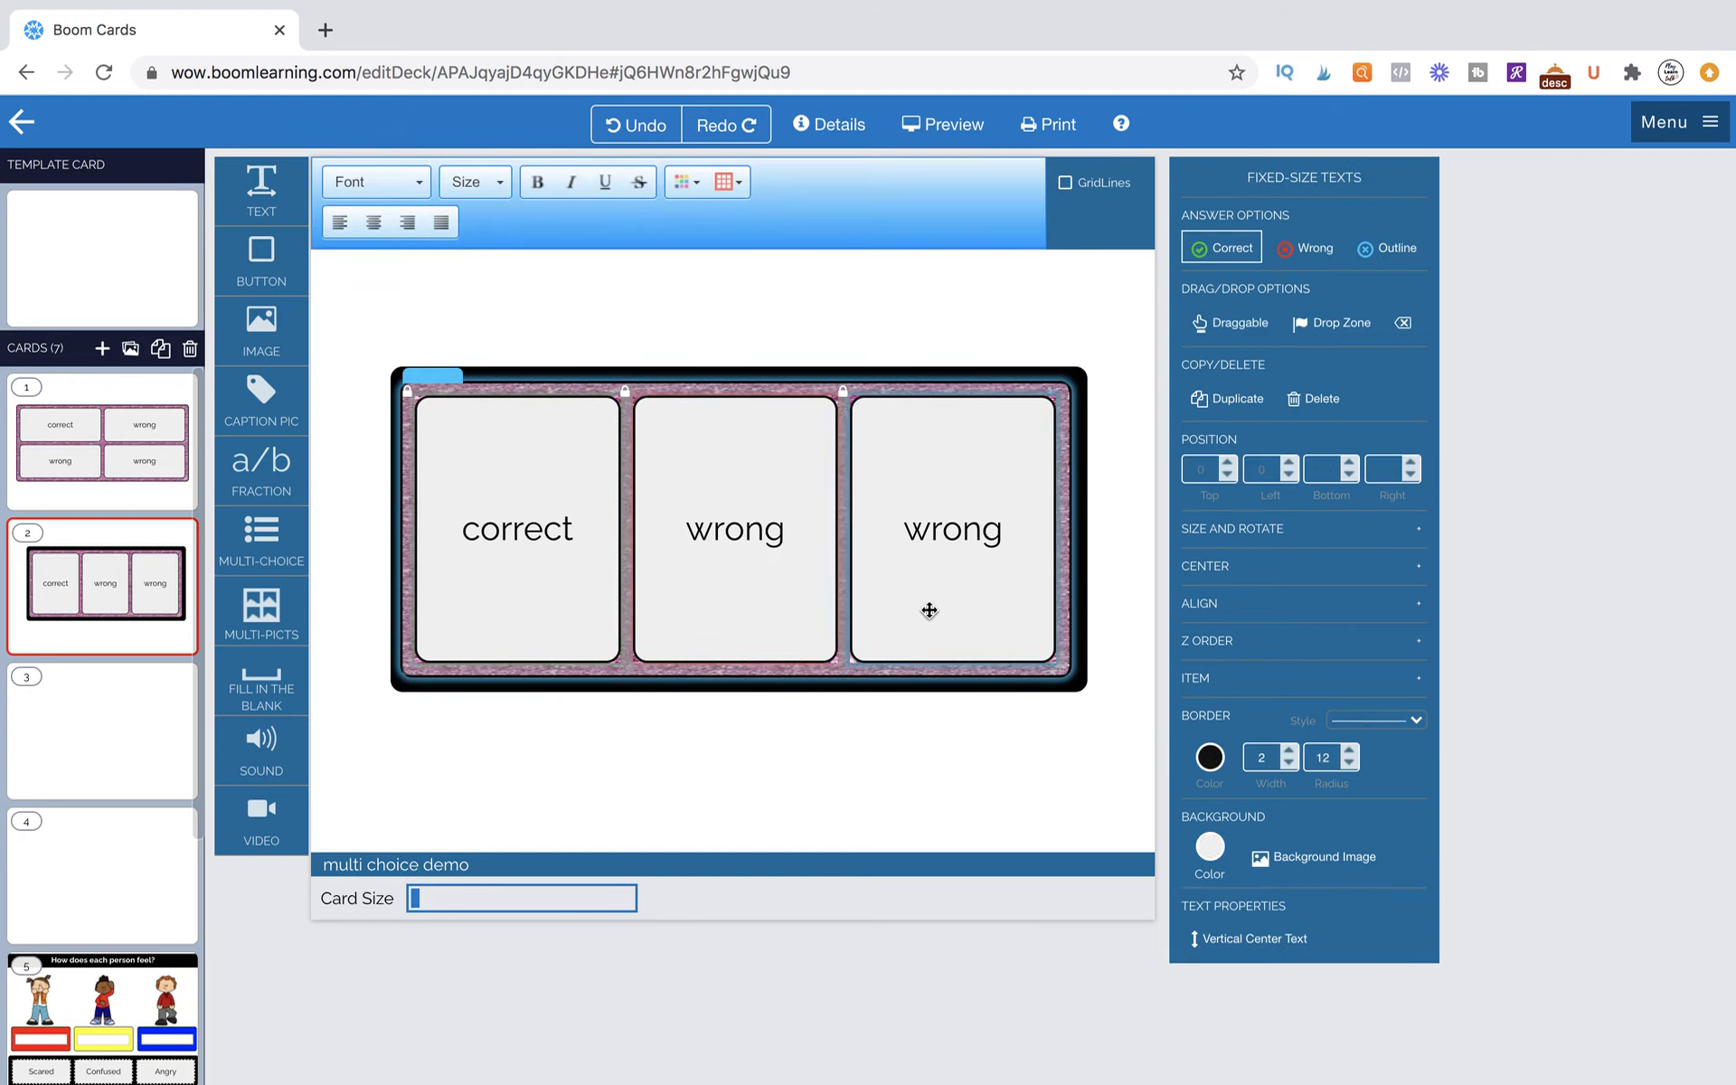
{"action": "left_click", "coordinate": [1210, 850]}
{"action": "left_click", "coordinate": [1219, 582]}
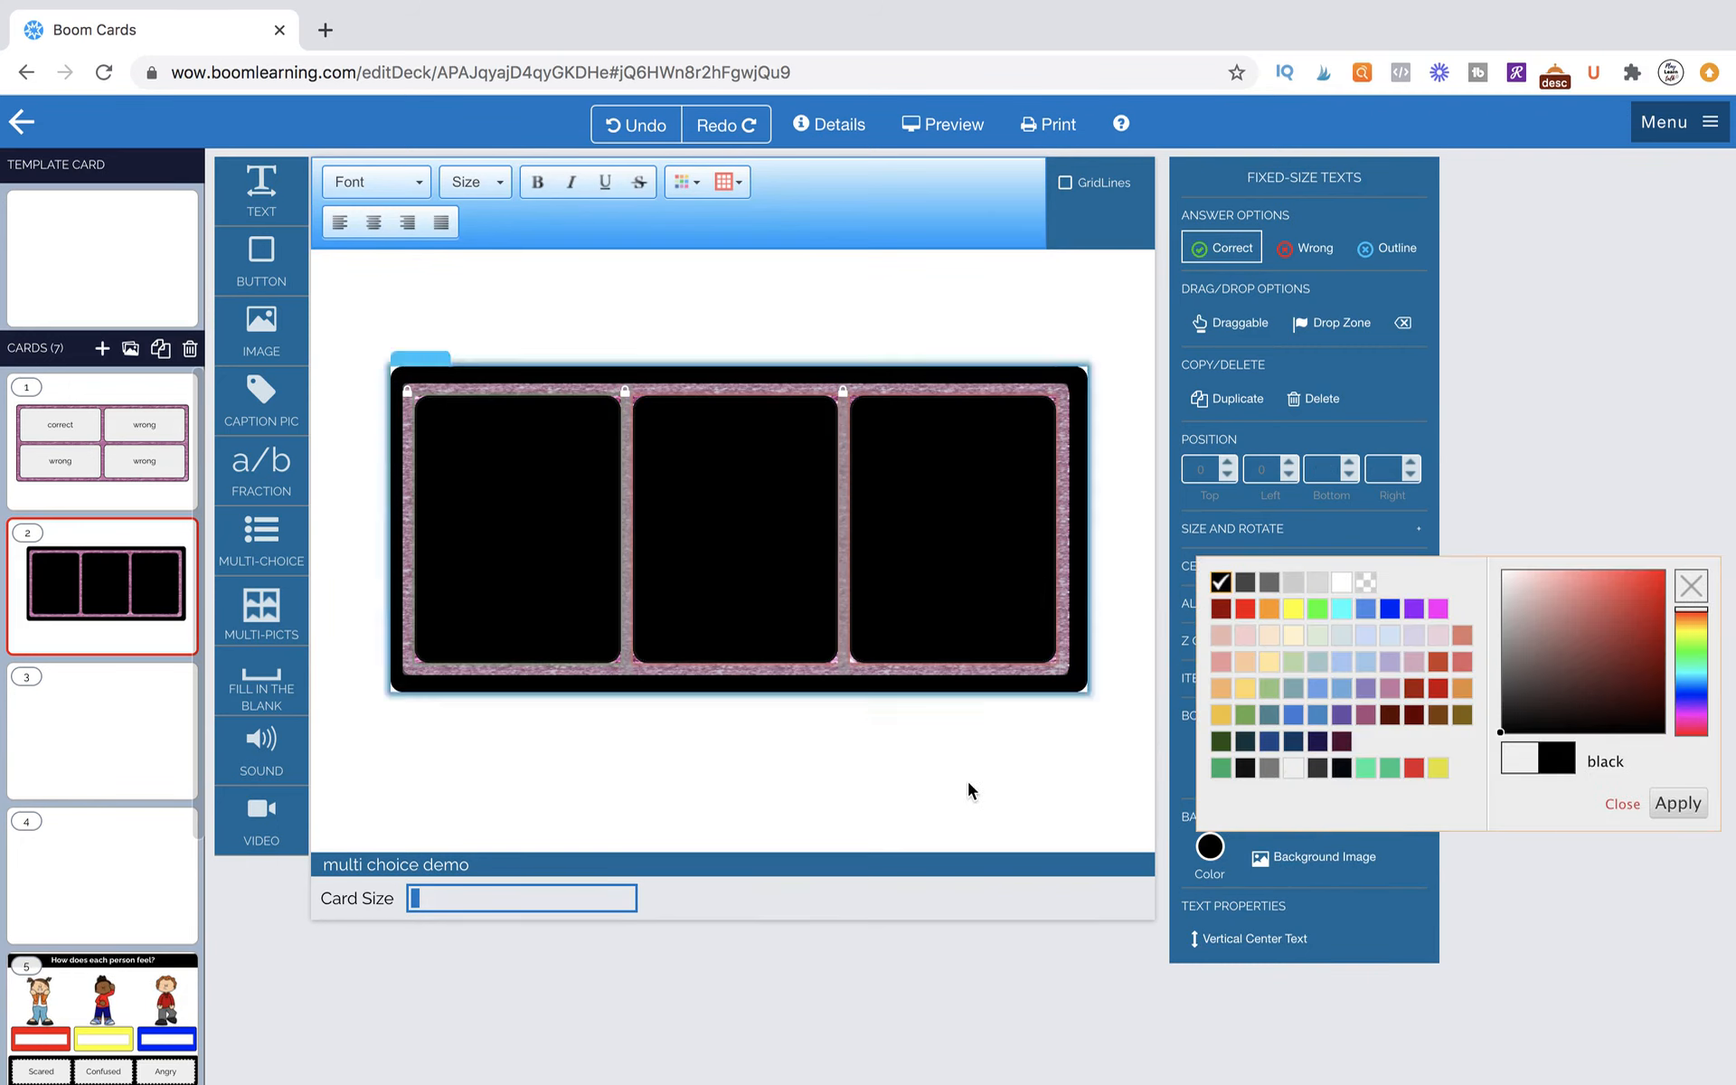
{"action": "left_click", "coordinate": [953, 802]}
Change the text colour of the three black answers to white.
{"action": "left_click", "coordinate": [564, 506]}
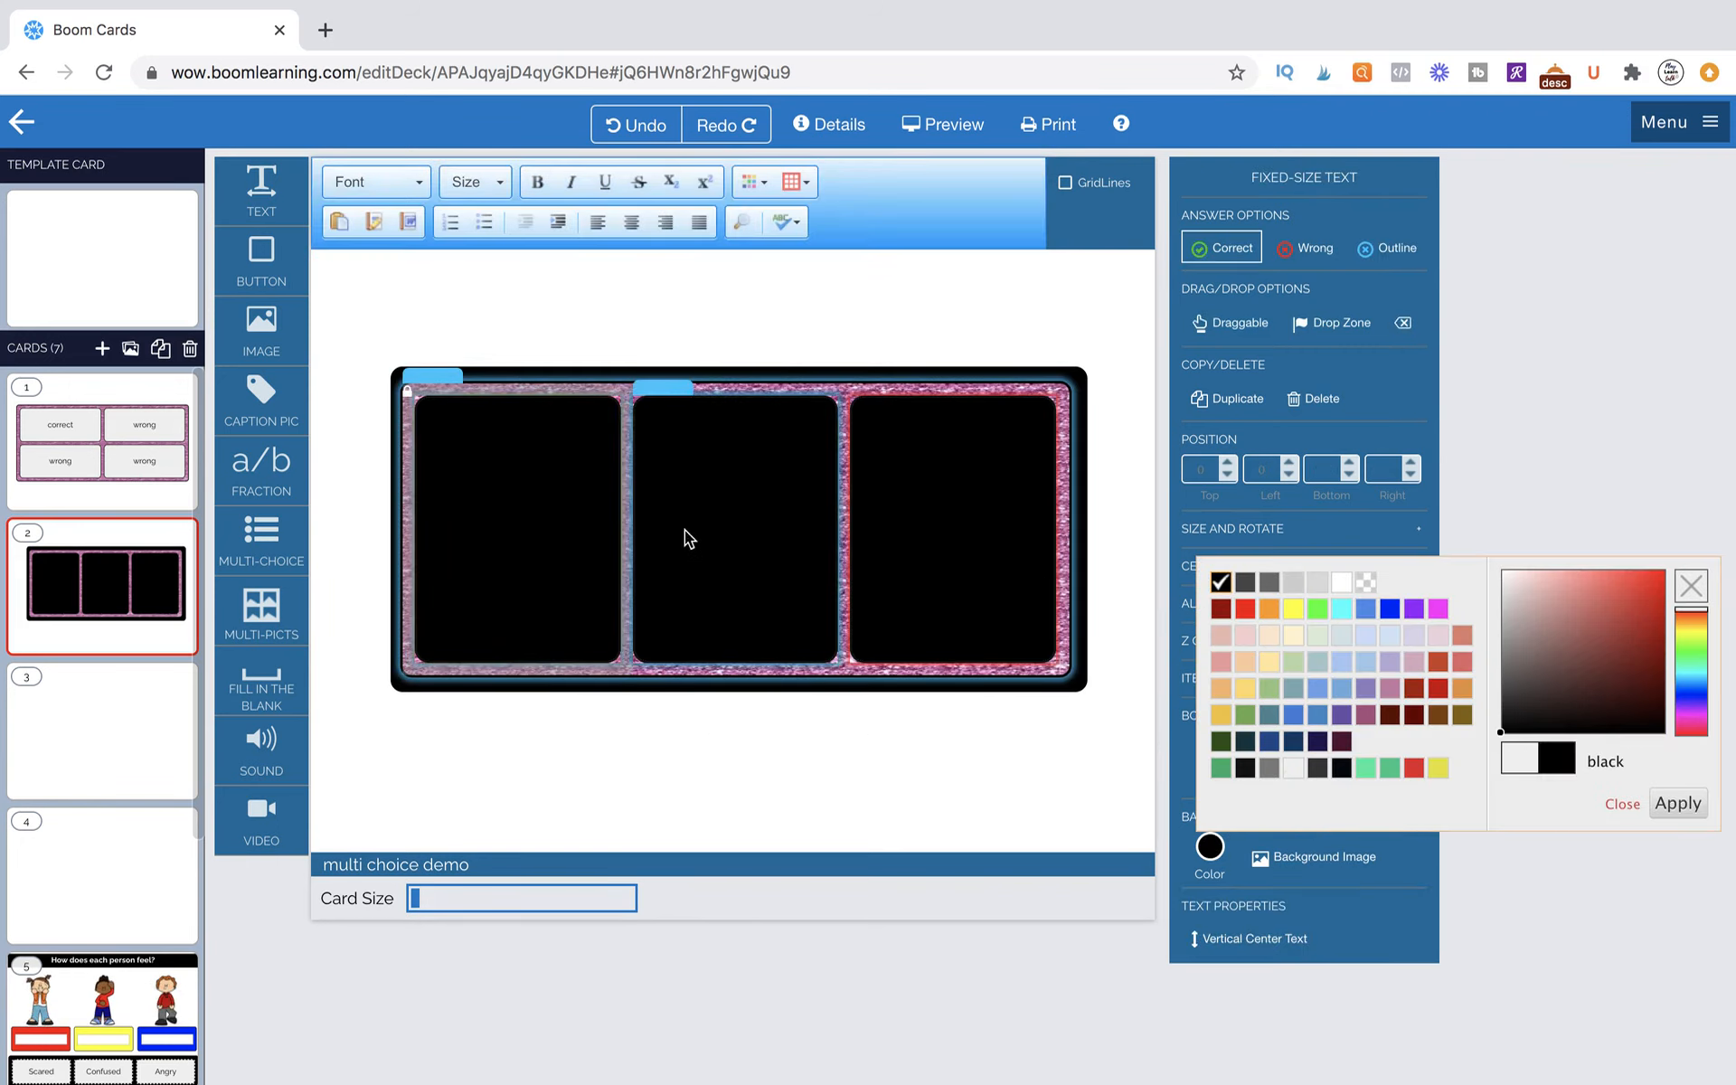
{"action": "left_click", "coordinate": [704, 538], "text": "shift"}
{"action": "left_click", "coordinate": [958, 537], "text": "shift"}
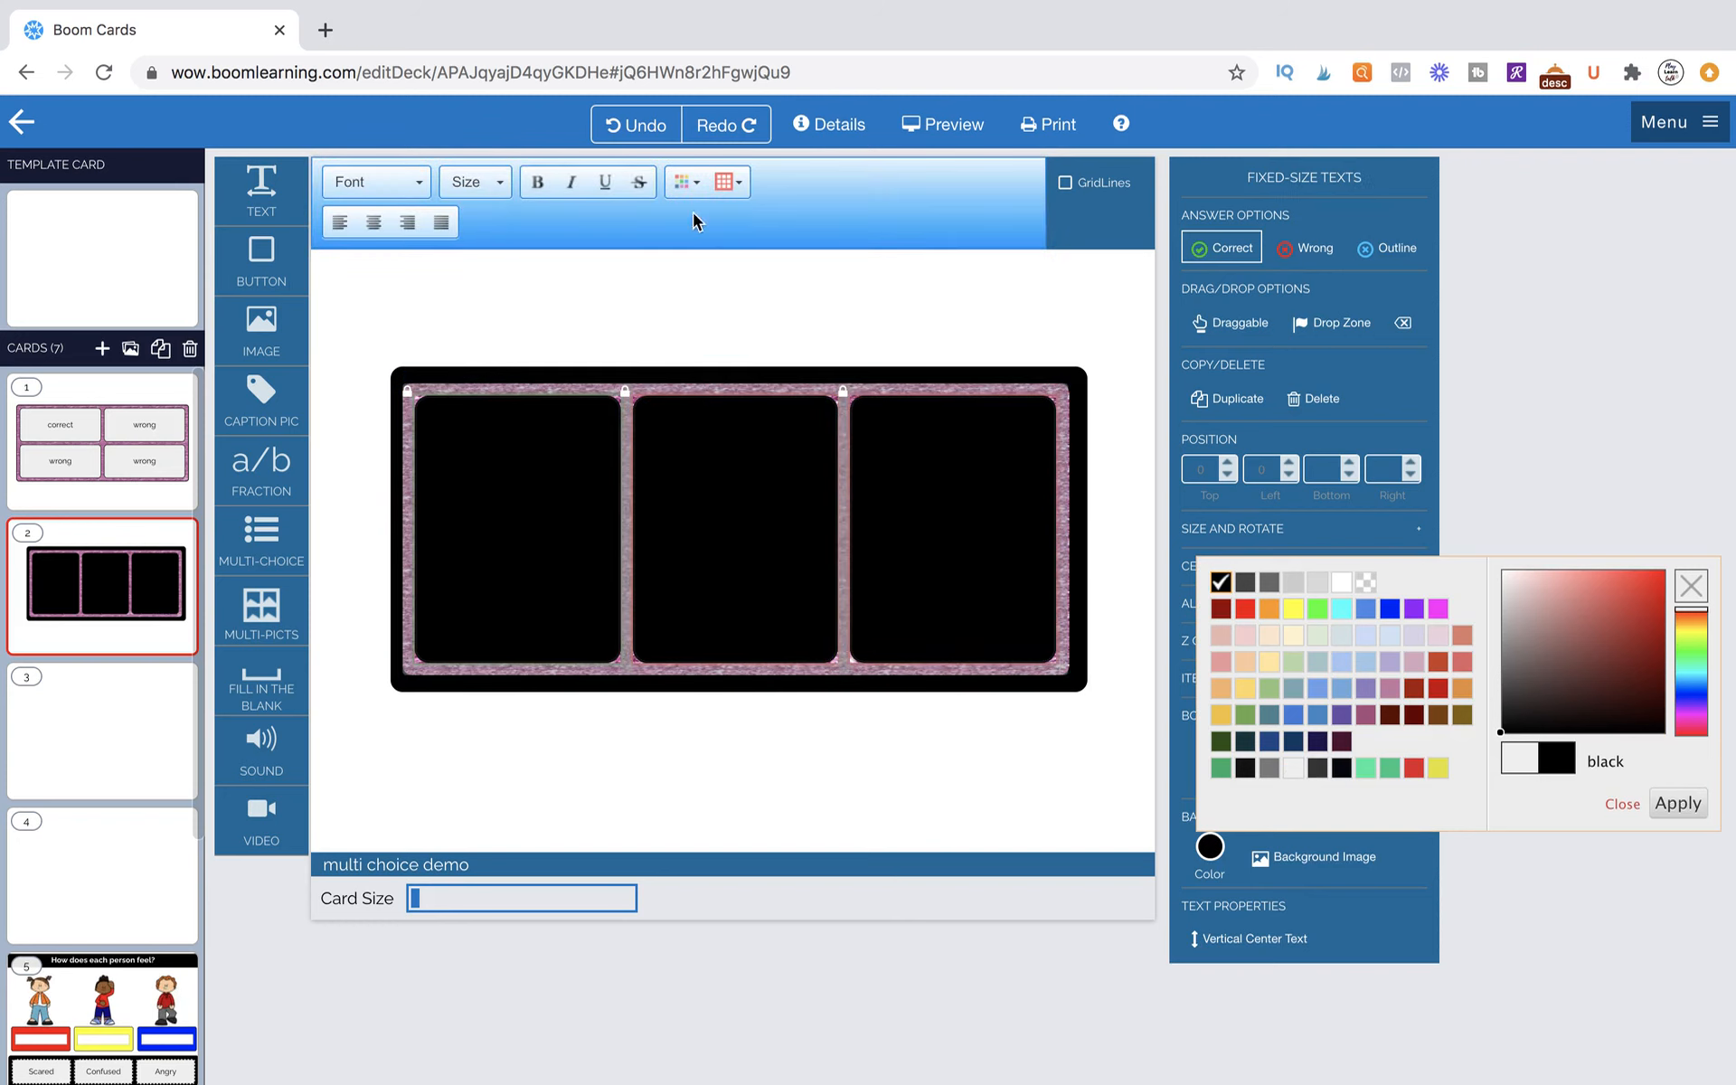
{"action": "left_click", "coordinate": [684, 183]}
{"action": "left_click", "coordinate": [840, 321]}
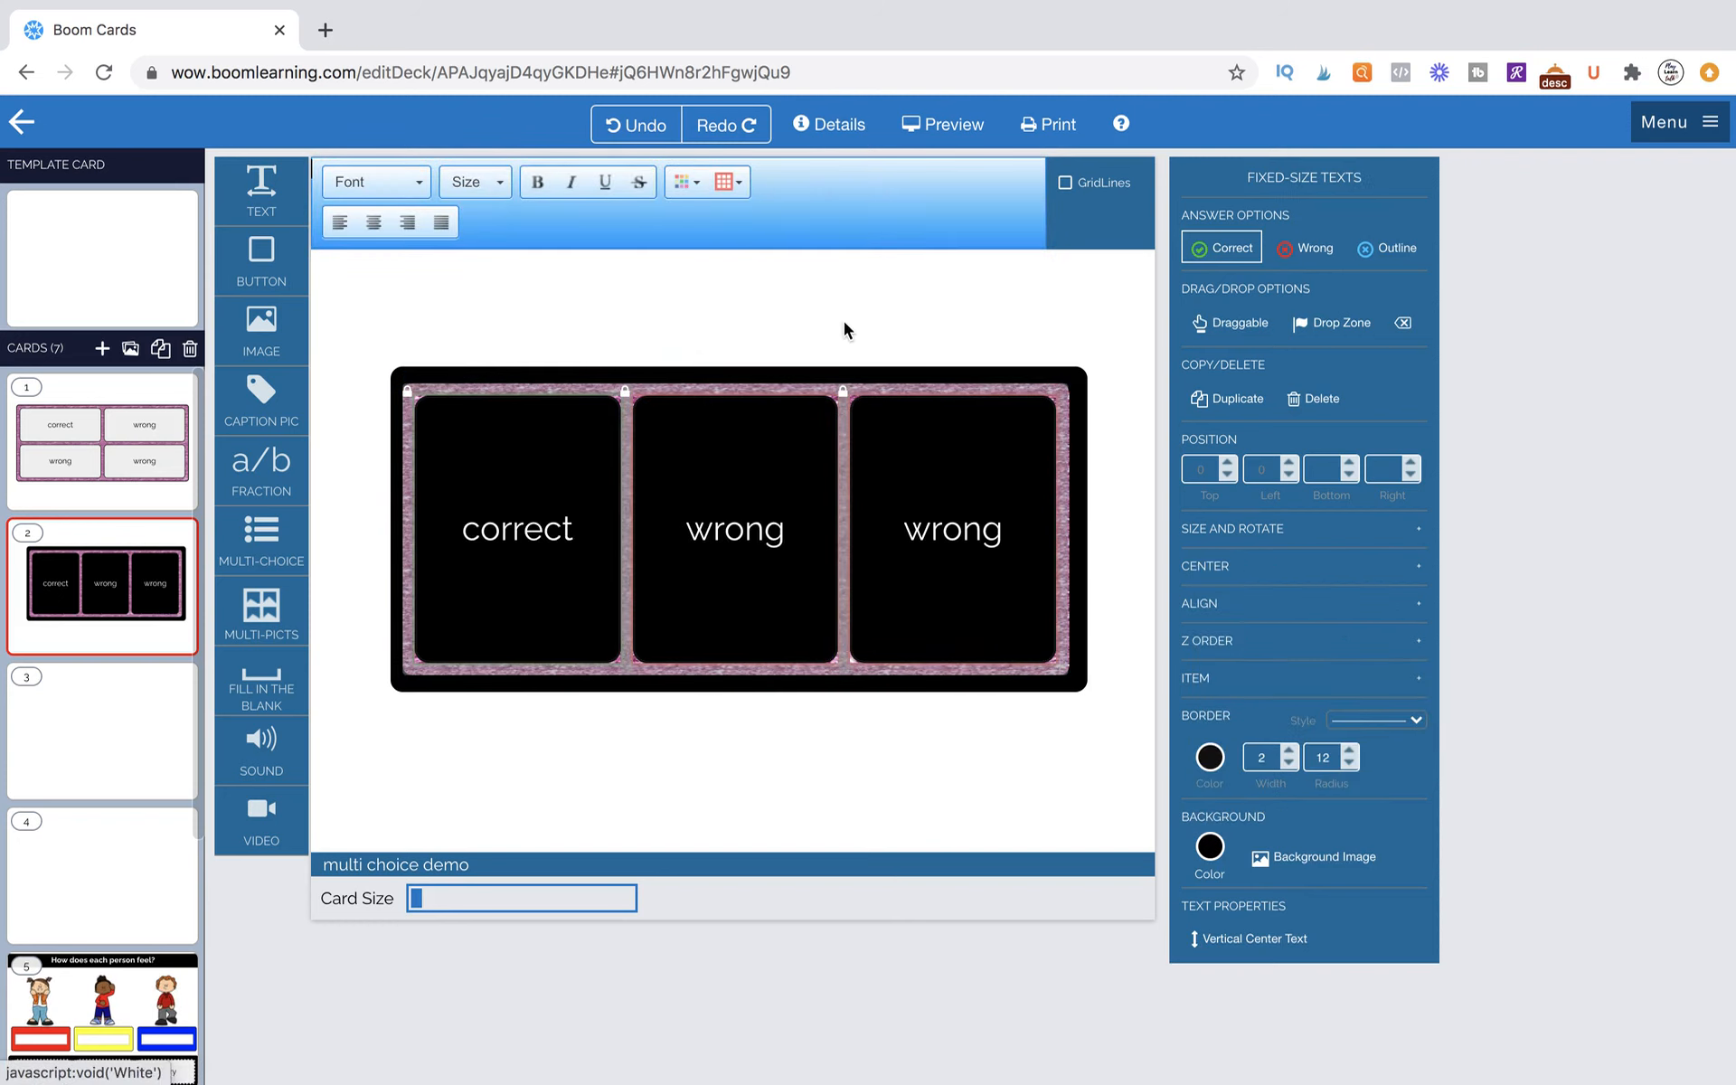
Set the font size of the three answers to 26.
{"action": "left_click", "coordinate": [500, 197]}
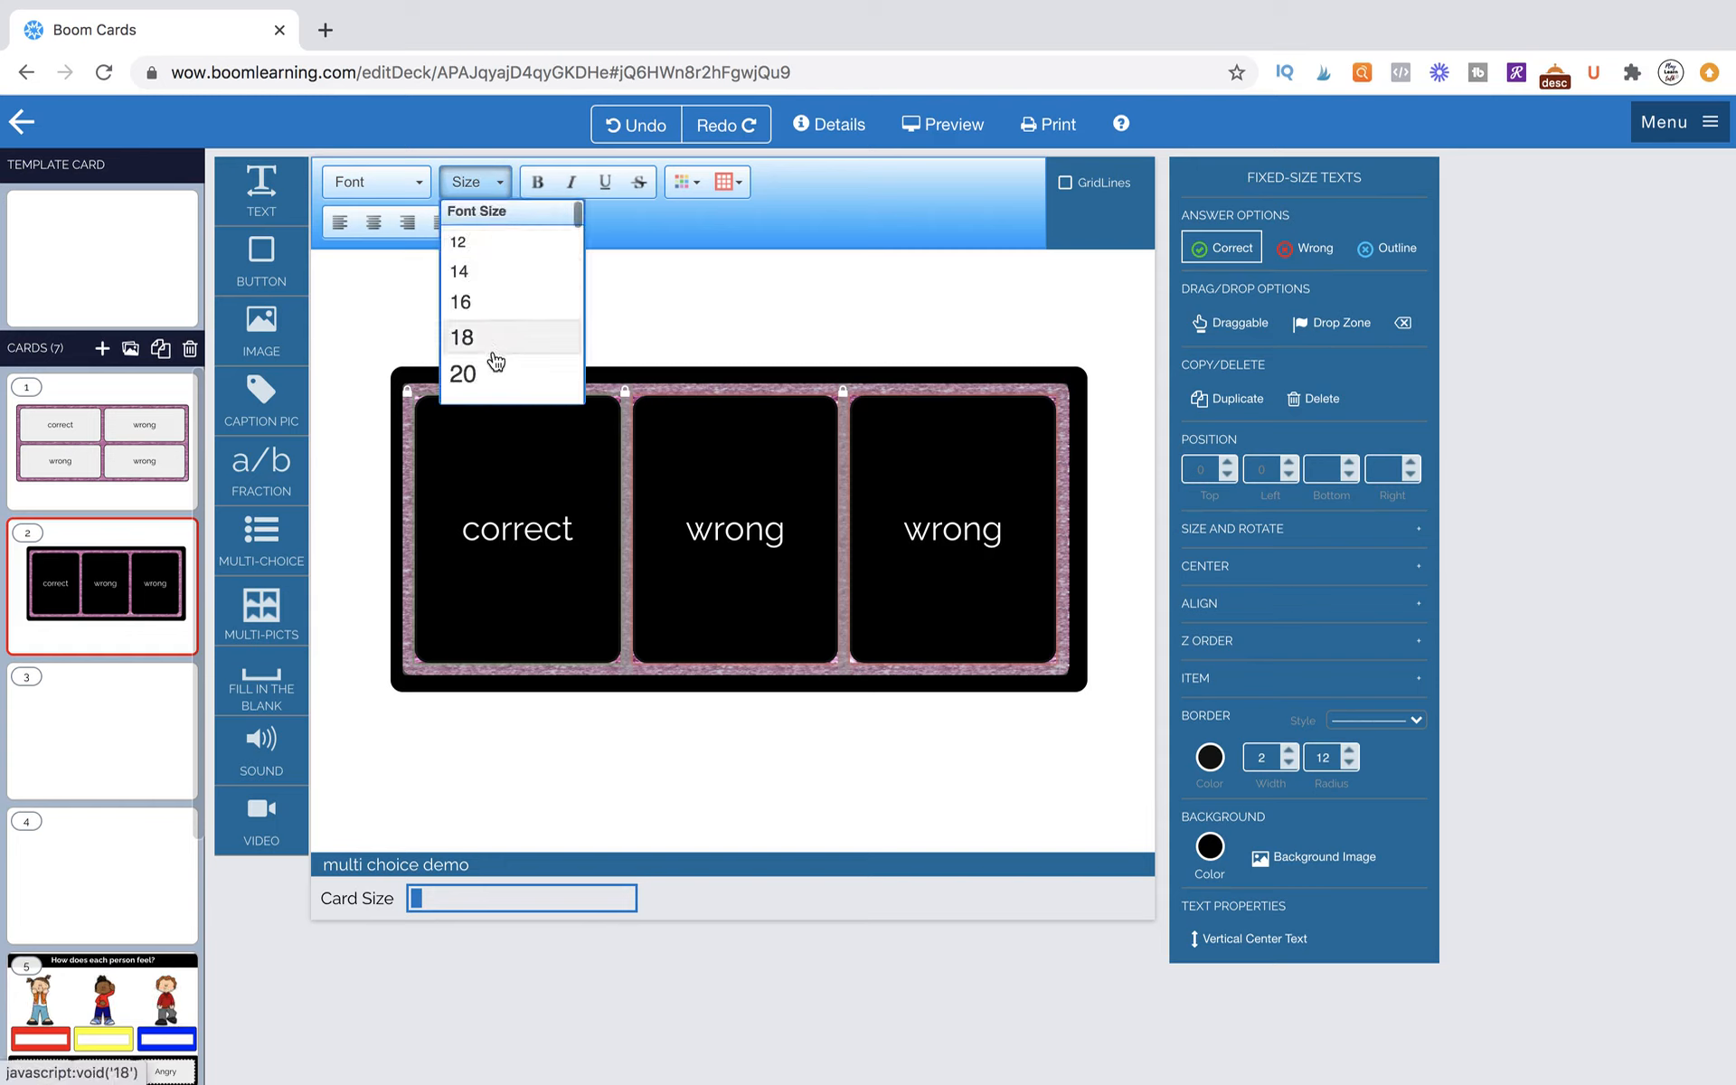
{"action": "scroll", "coordinate": [496, 357], "scroll_direction": "down", "scroll_amount": 3}
{"action": "left_click", "coordinate": [494, 355]}
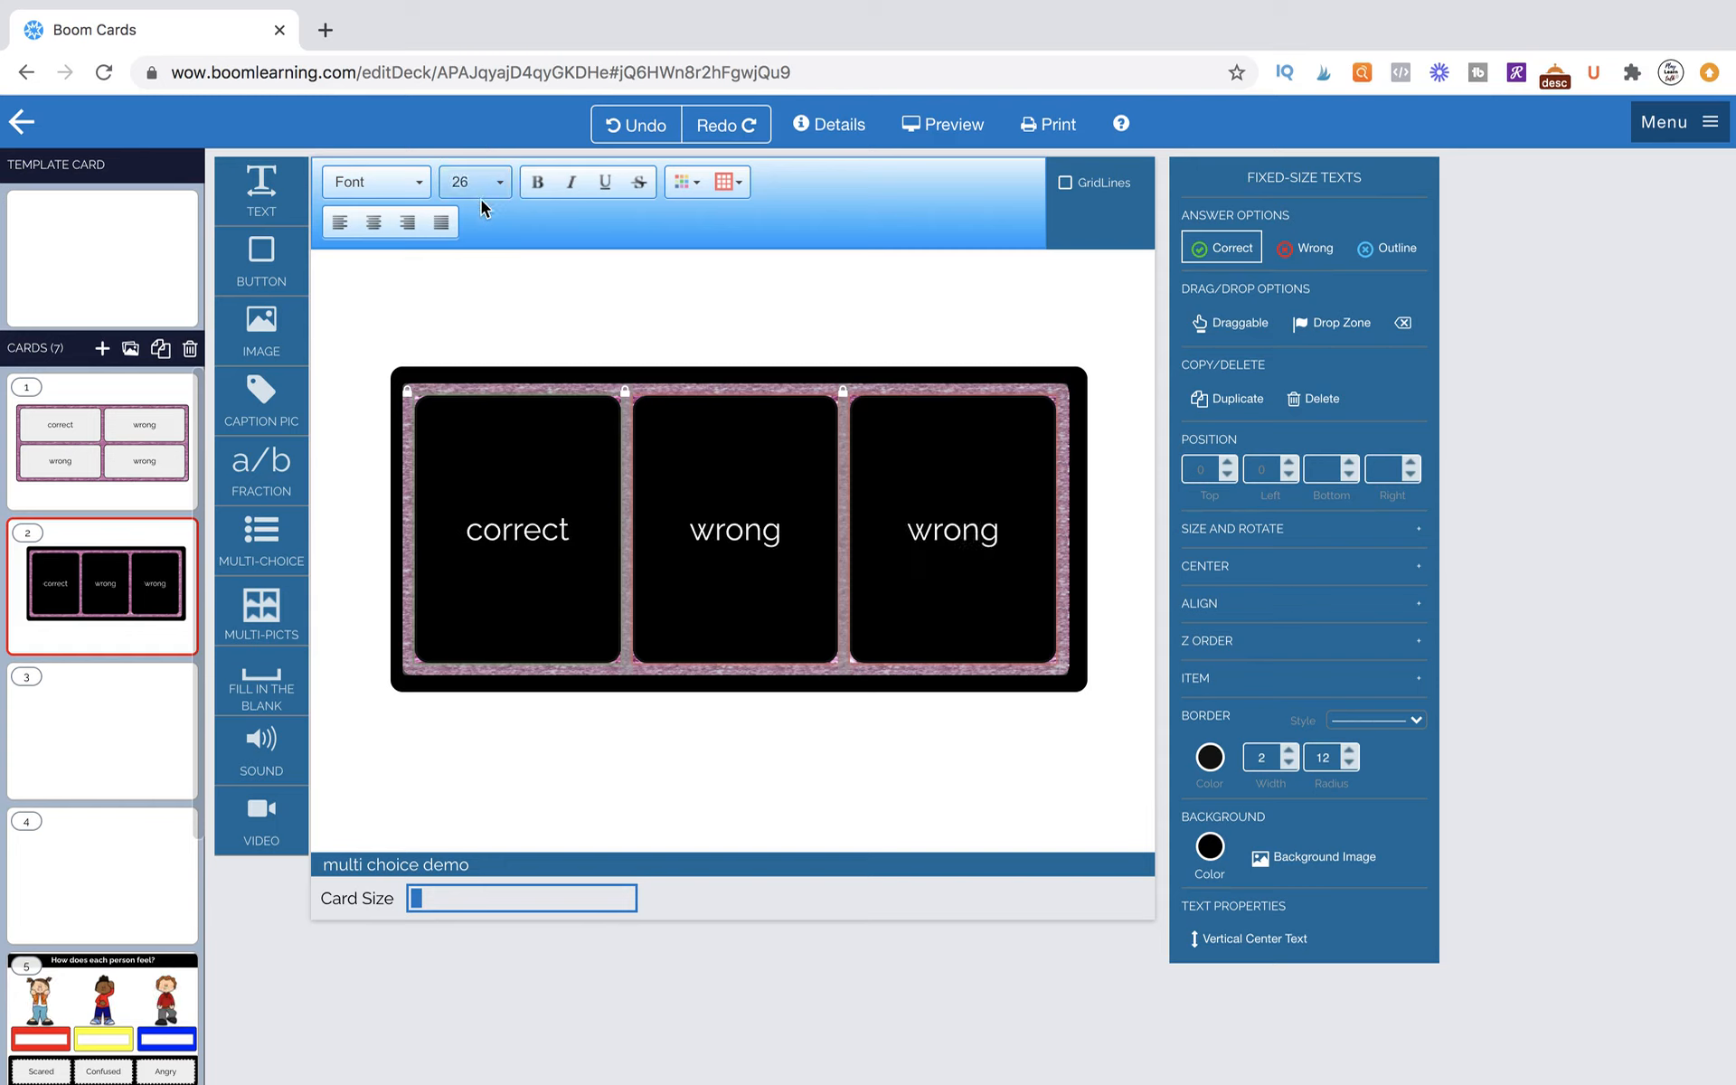
Set the font size of the three answers to 48.
{"action": "left_click", "coordinate": [488, 185]}
{"action": "scroll", "coordinate": [479, 361], "scroll_direction": "down", "scroll_amount": 4}
{"action": "left_click", "coordinate": [485, 331]}
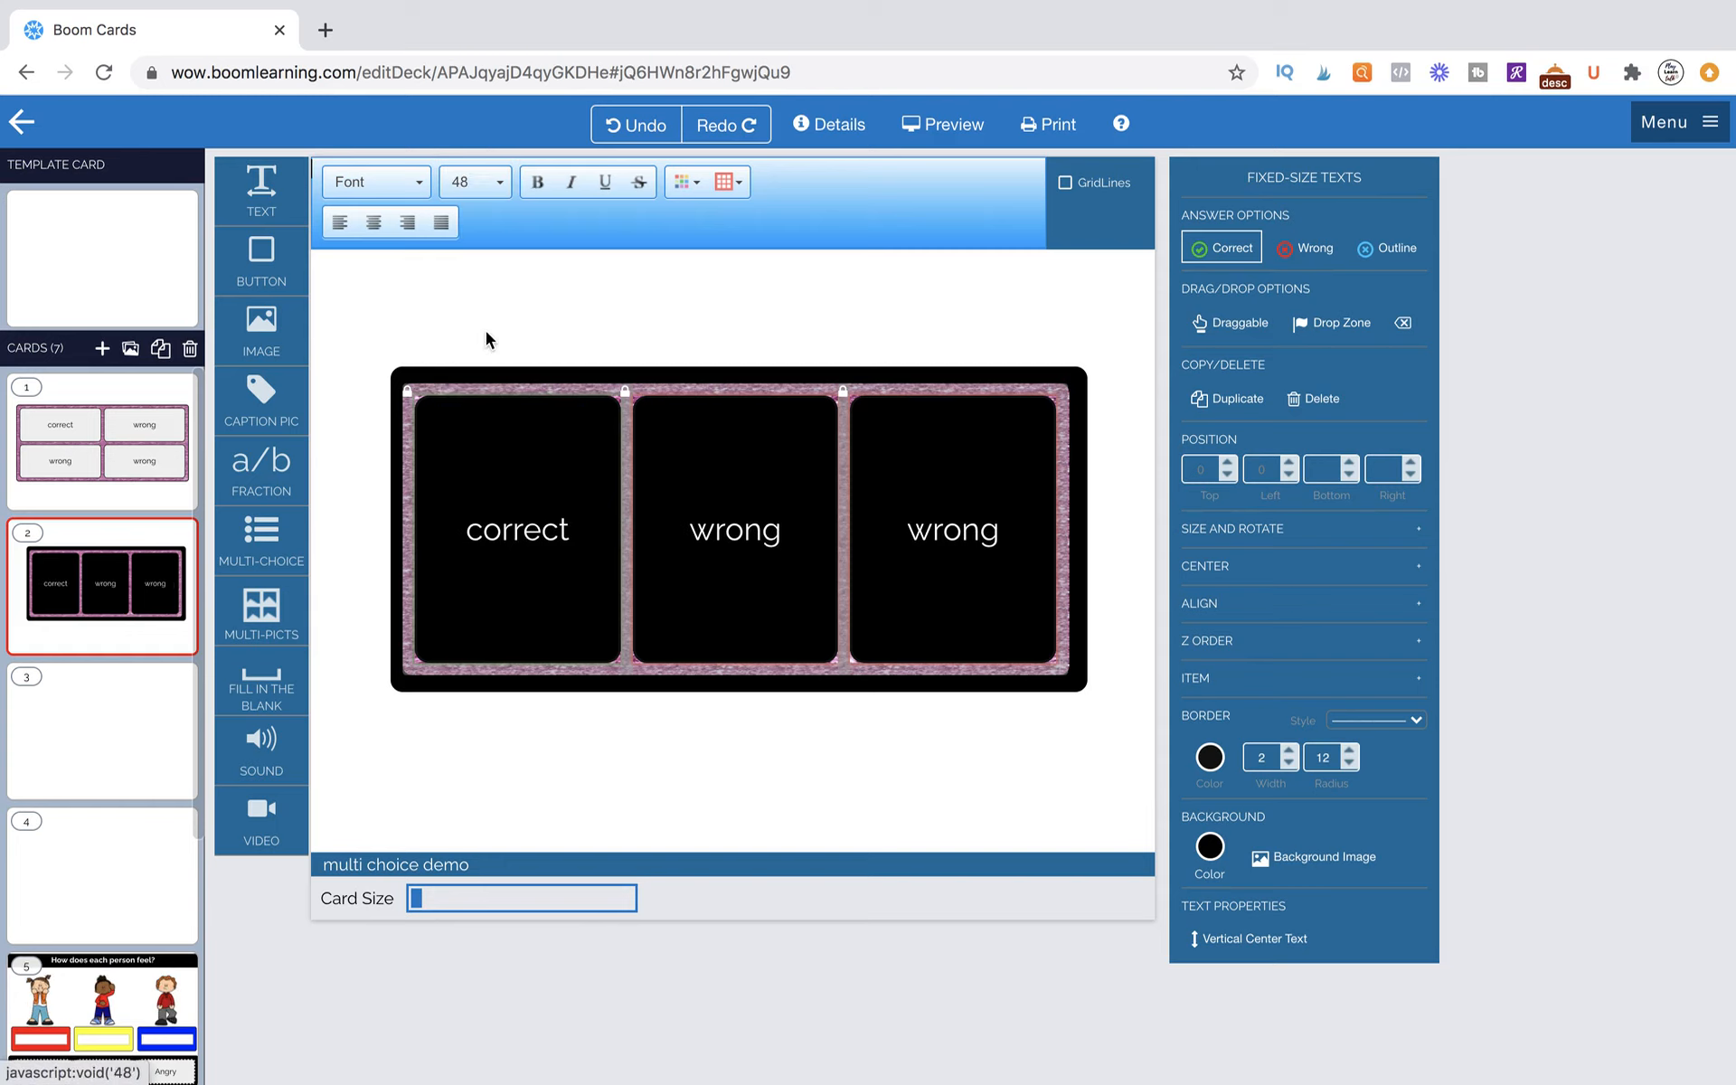
{"action": "left_click", "coordinate": [586, 292]}
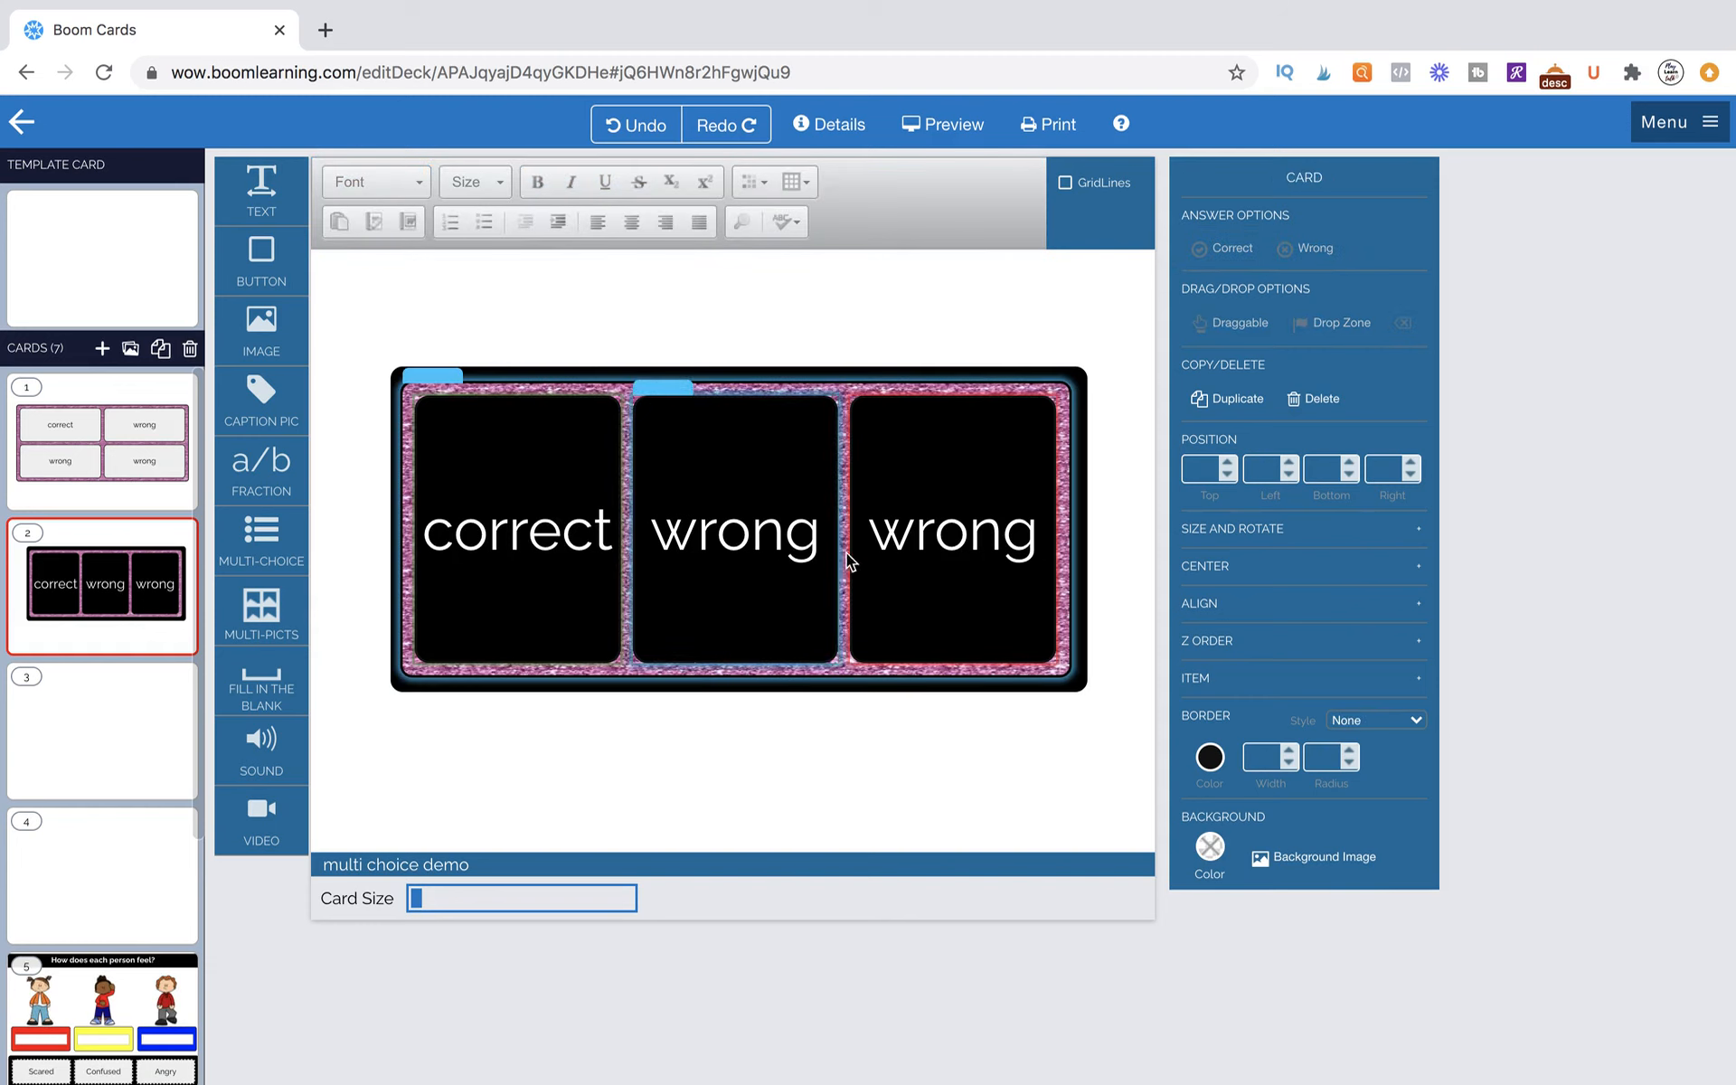
Shrink the answer container on card 2 to about top 111, left 82, bottom 231, right 624.
{"action": "left_click", "coordinate": [1021, 678]}
{"action": "left_click", "coordinate": [1065, 674]}
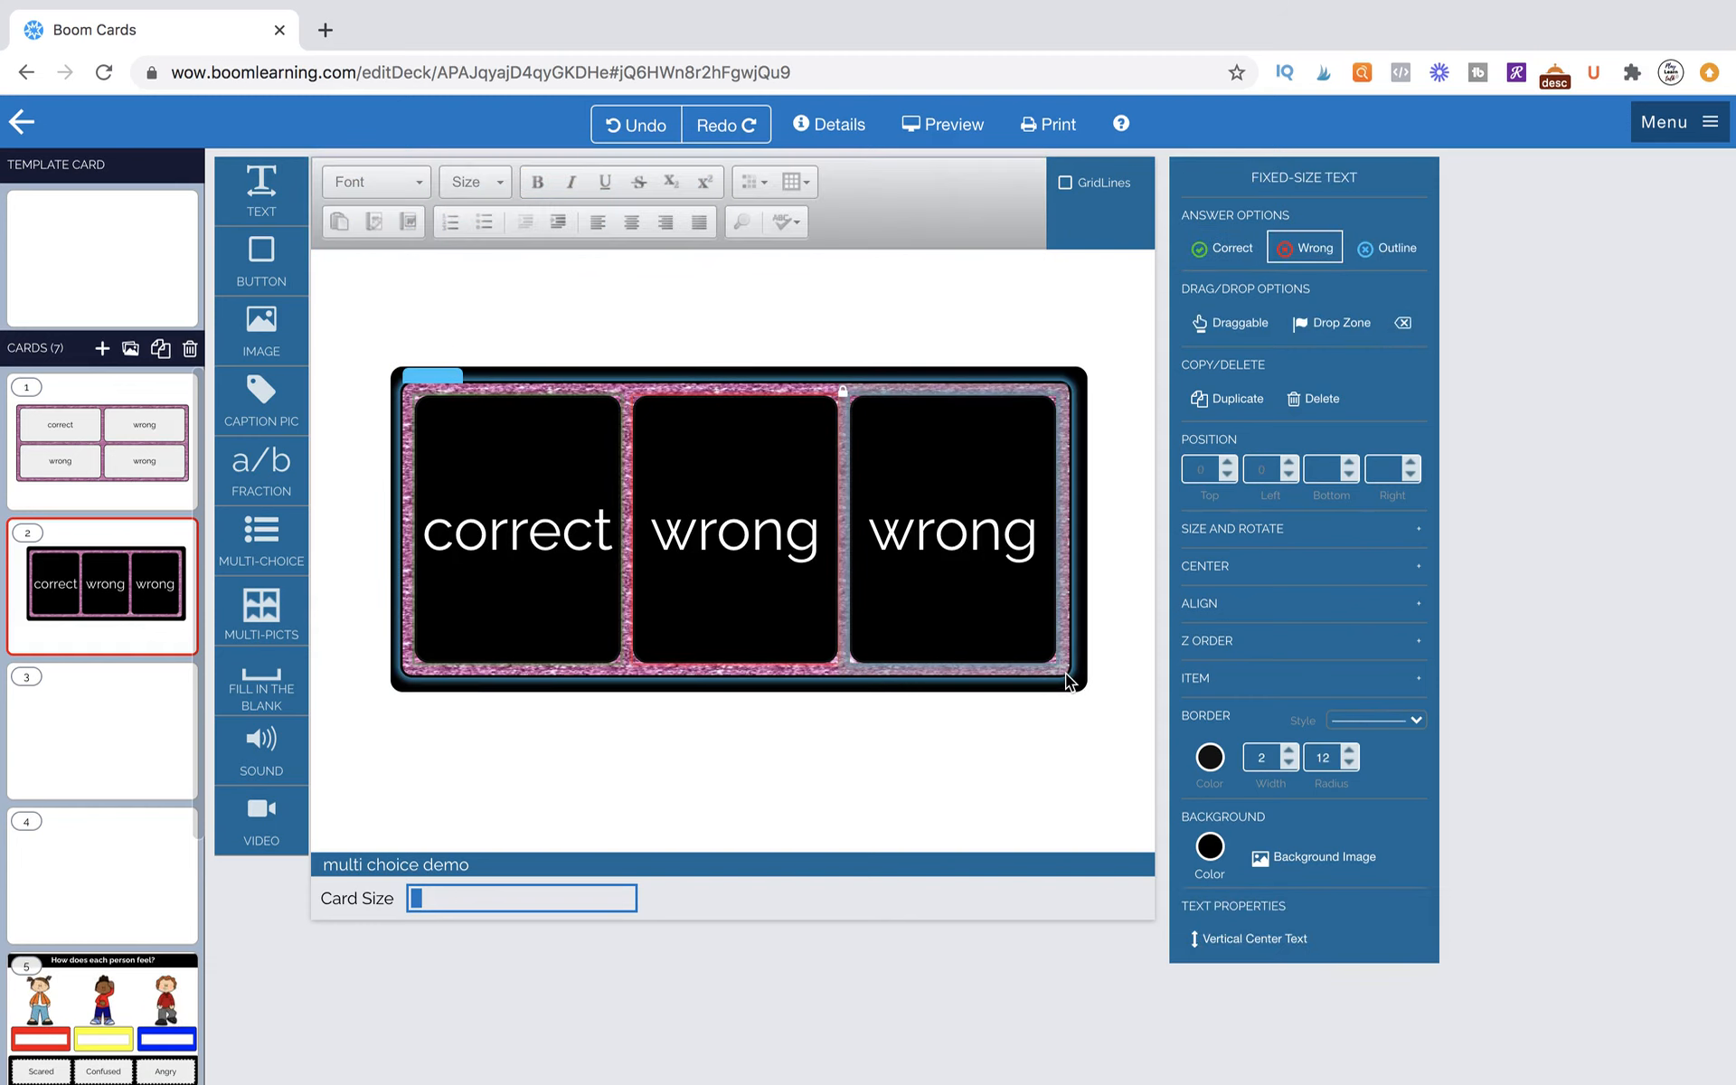
{"action": "left_click", "coordinate": [443, 380]}
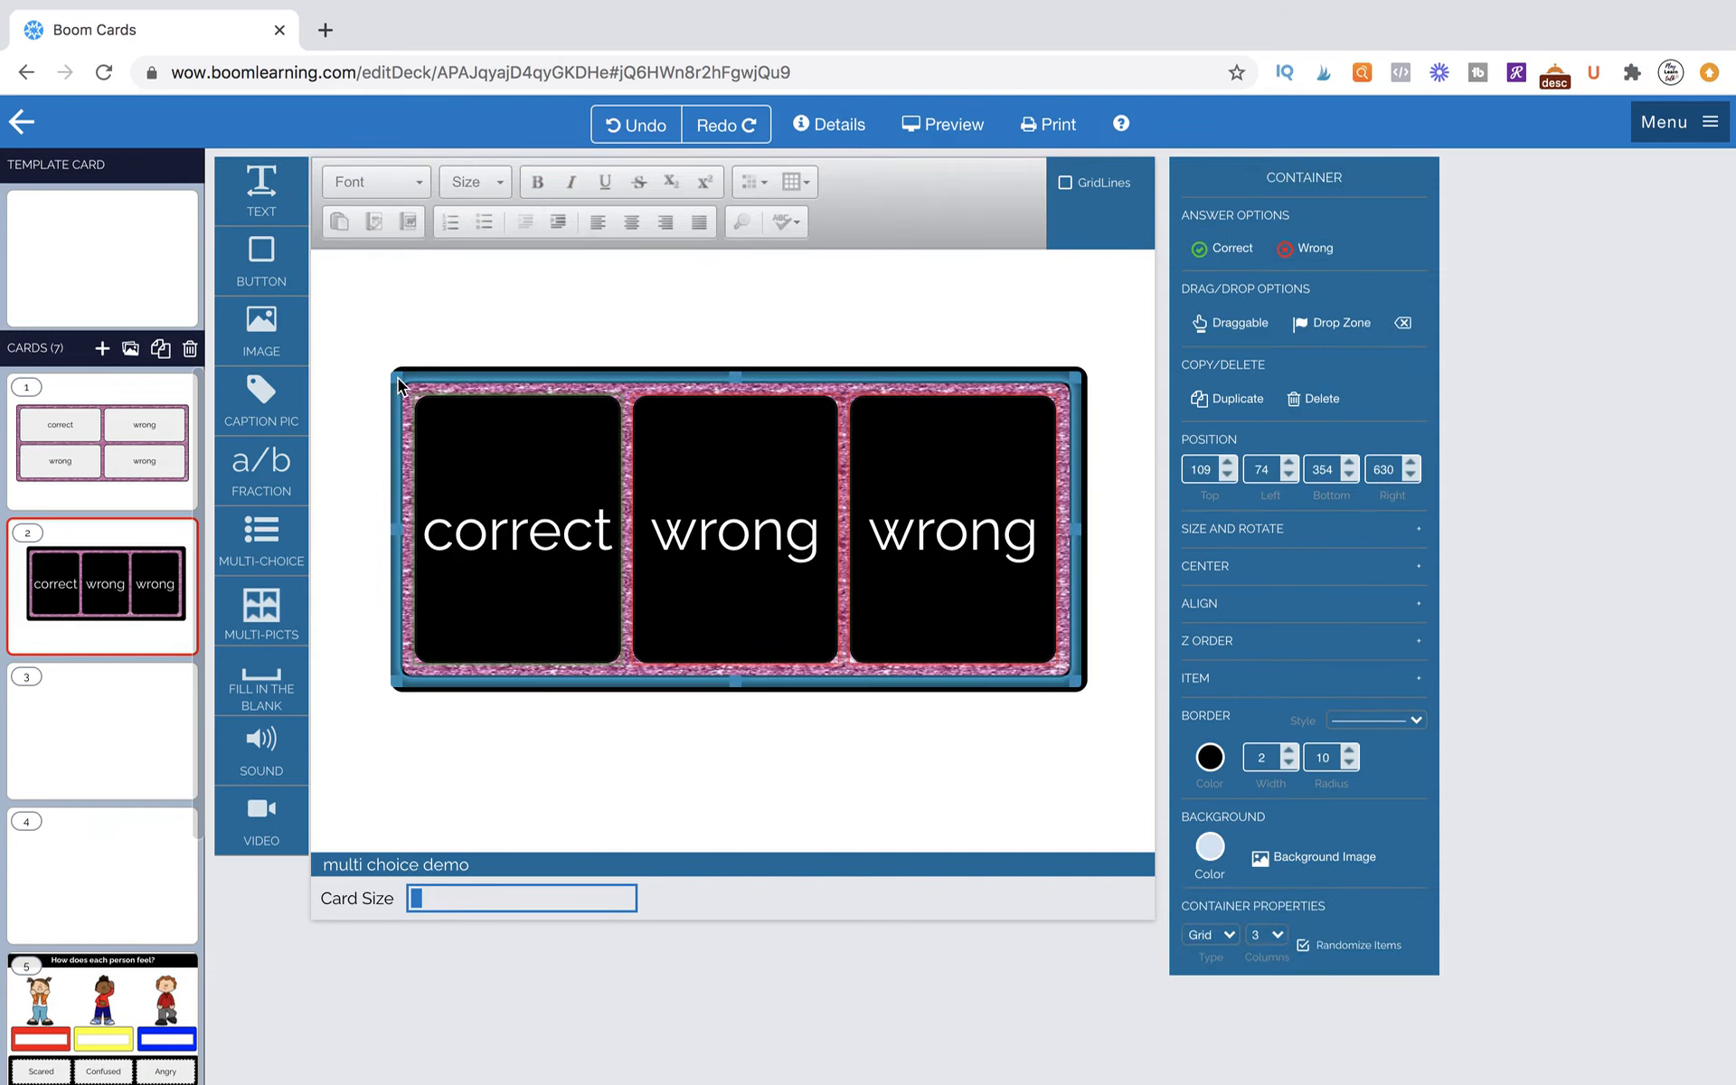
{"action": "mouse_move", "coordinate": [398, 385]}
{"action": "left_mouse_down"}
{"action": "mouse_move", "coordinate": [399, 473]}
{"action": "mouse_move", "coordinate": [398, 387]}
{"action": "left_mouse_up"}
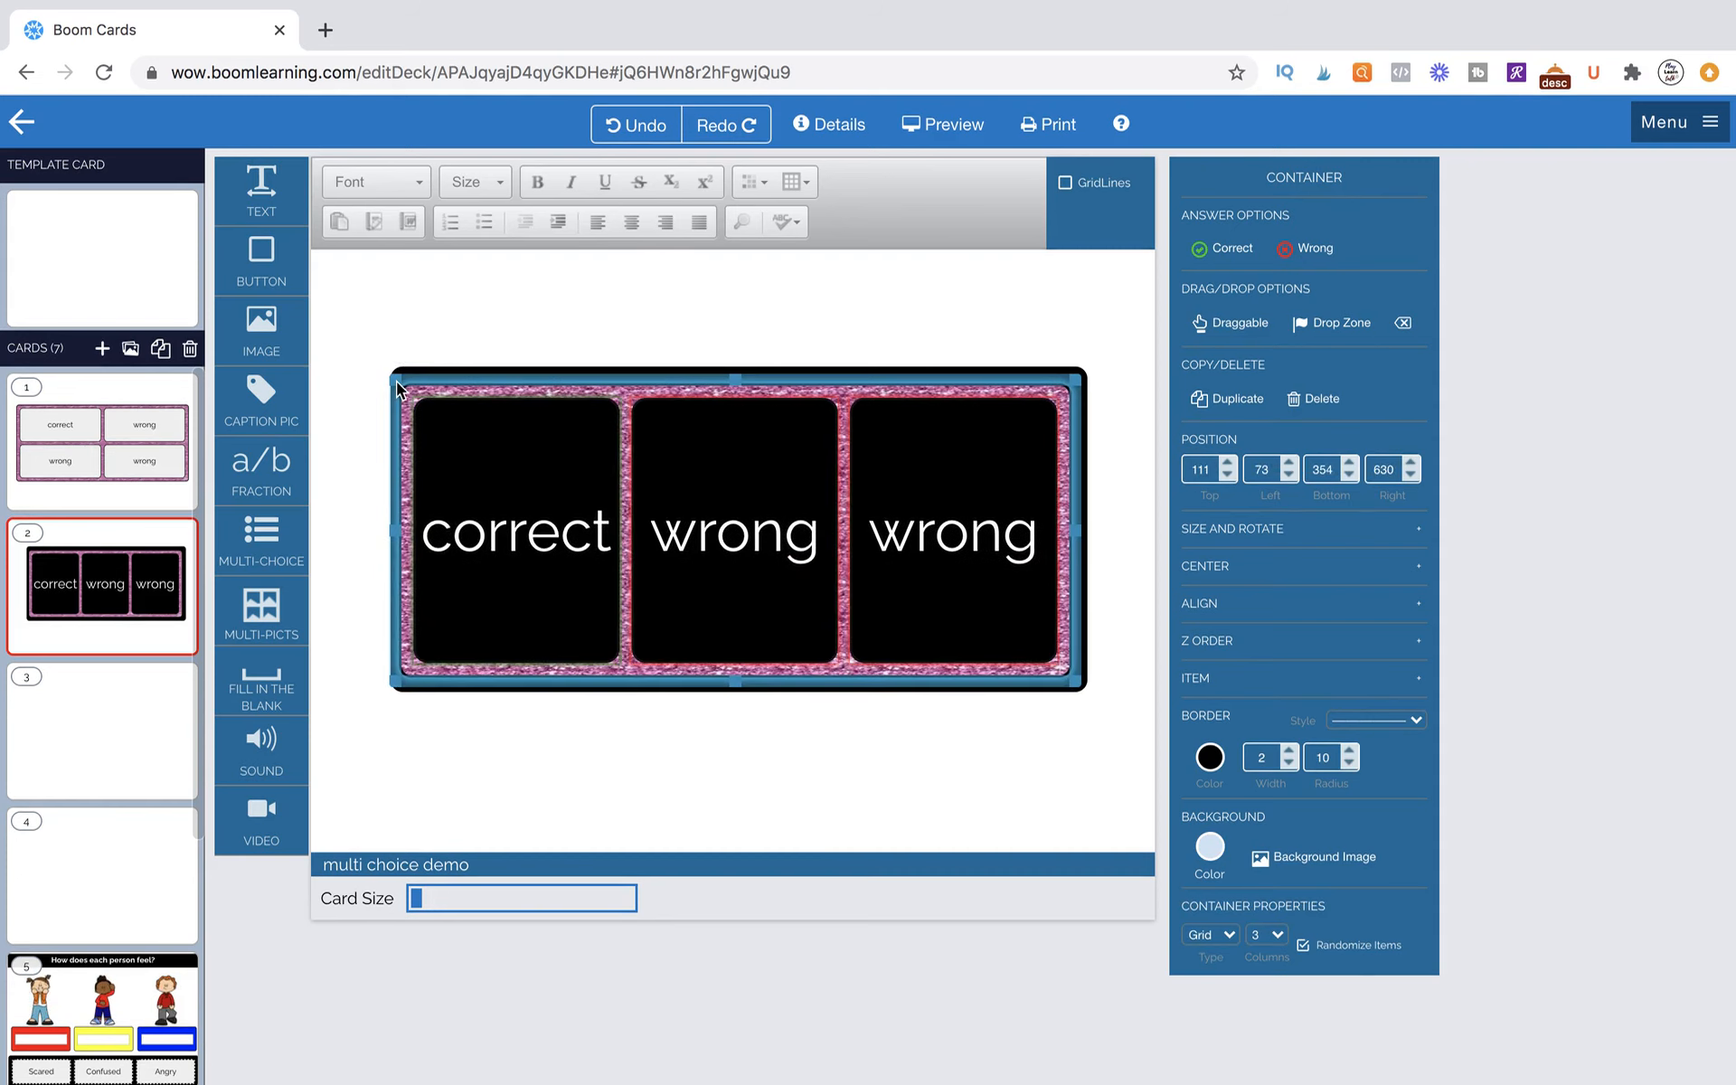
{"action": "left_click", "coordinate": [442, 402]}
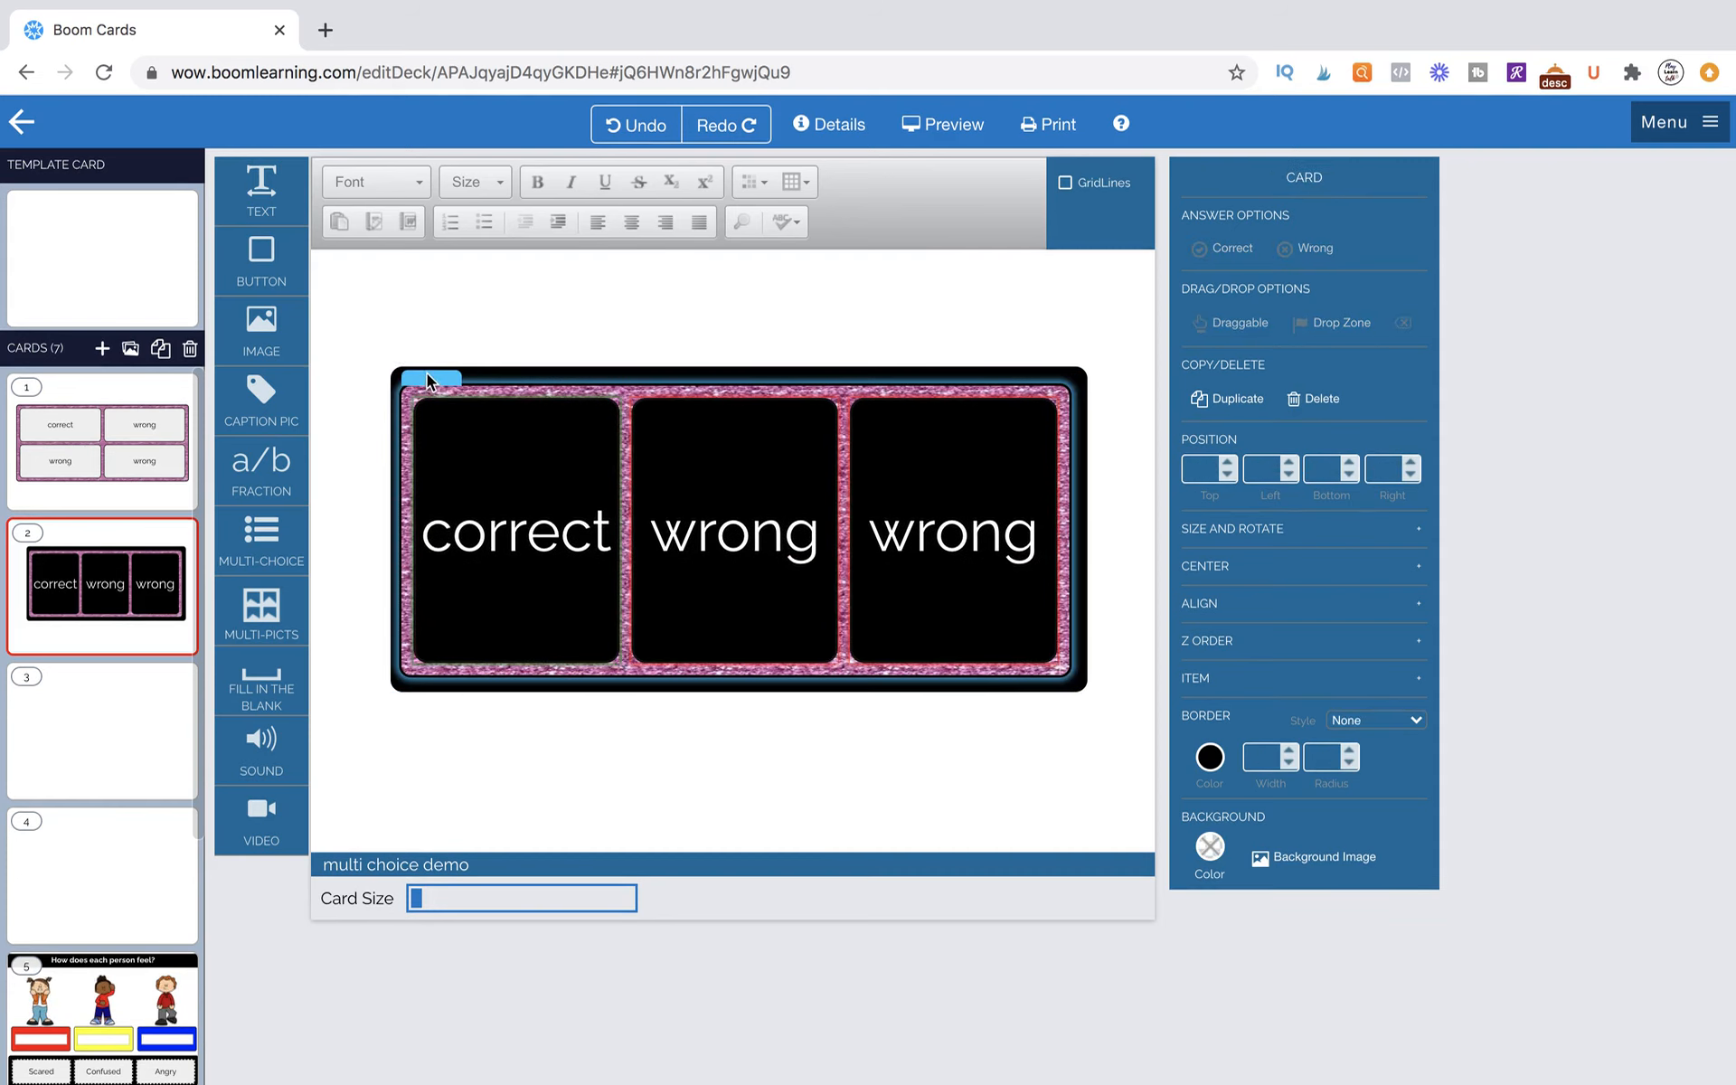
{"action": "left_click", "coordinate": [426, 372]}
{"action": "left_click_drag", "start_coordinate": [397, 378], "coordinate": [504, 372]}
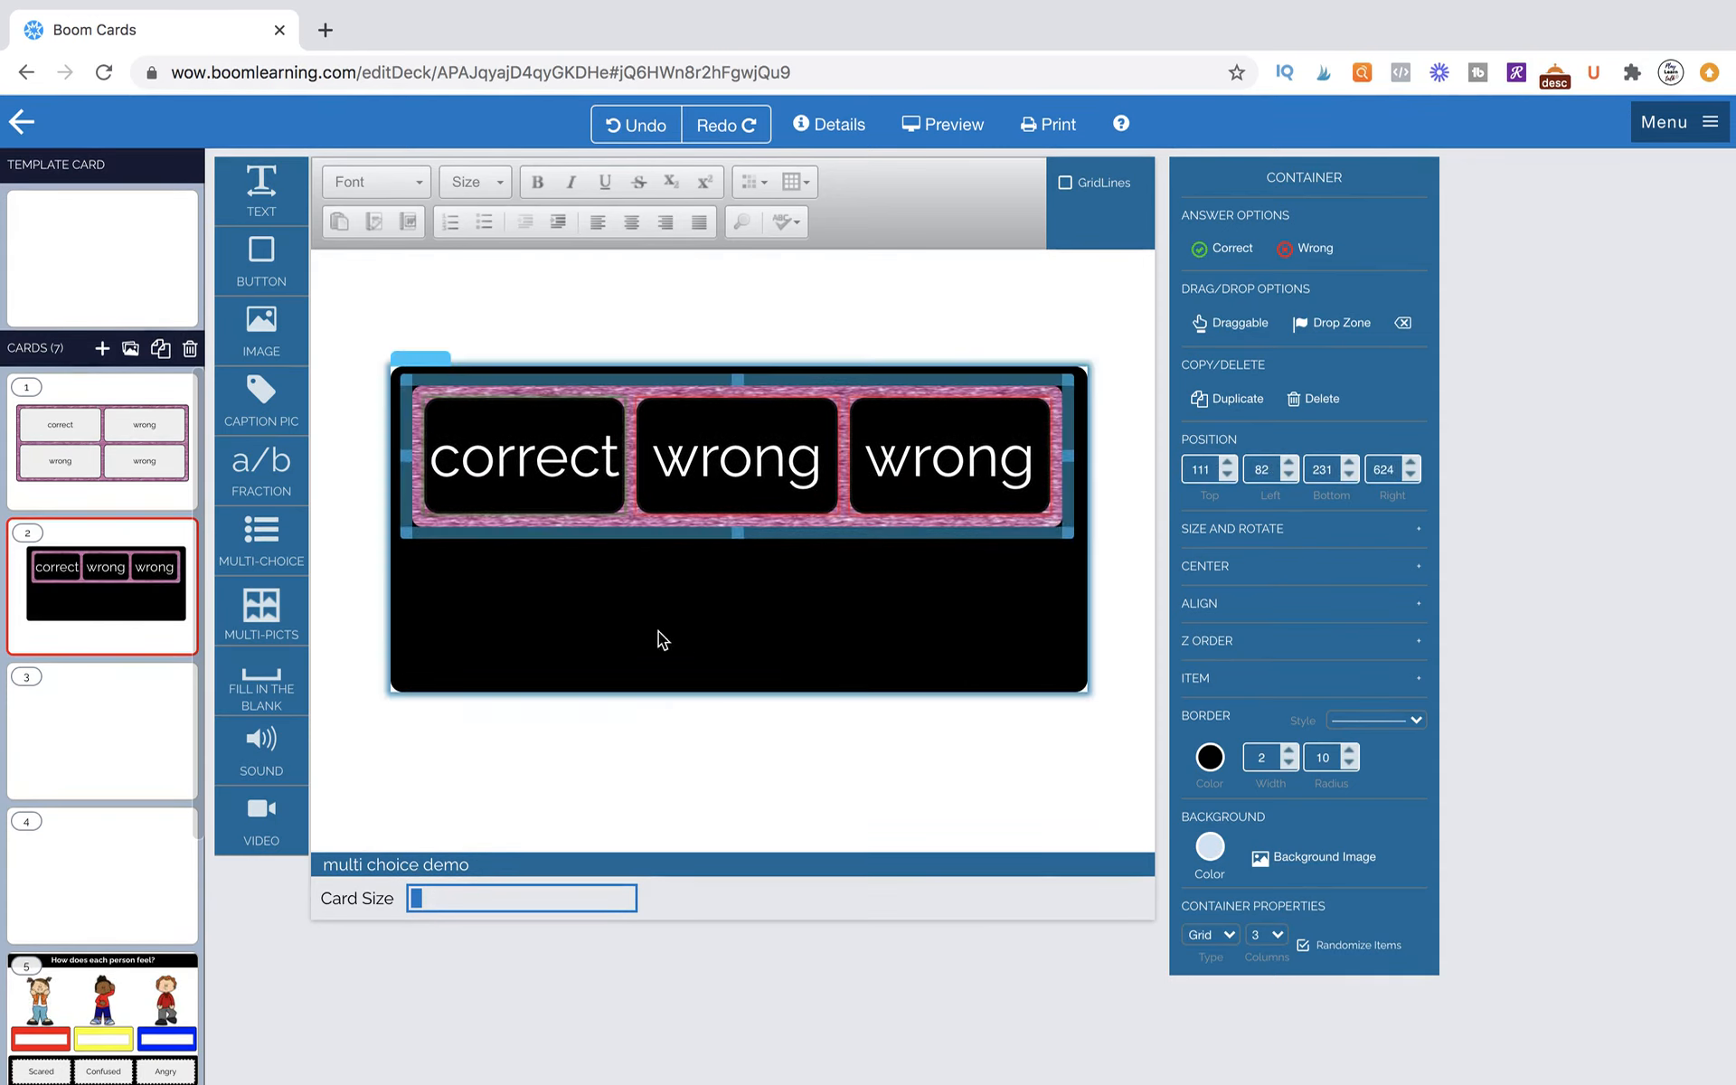
Shrink the black box to about top 103, left 77, bottom 241, right 631, framing the reduced answer container evenly.
{"action": "left_click", "coordinate": [728, 664]}
{"action": "left_click_drag", "start_coordinate": [738, 696], "coordinate": [738, 553]}
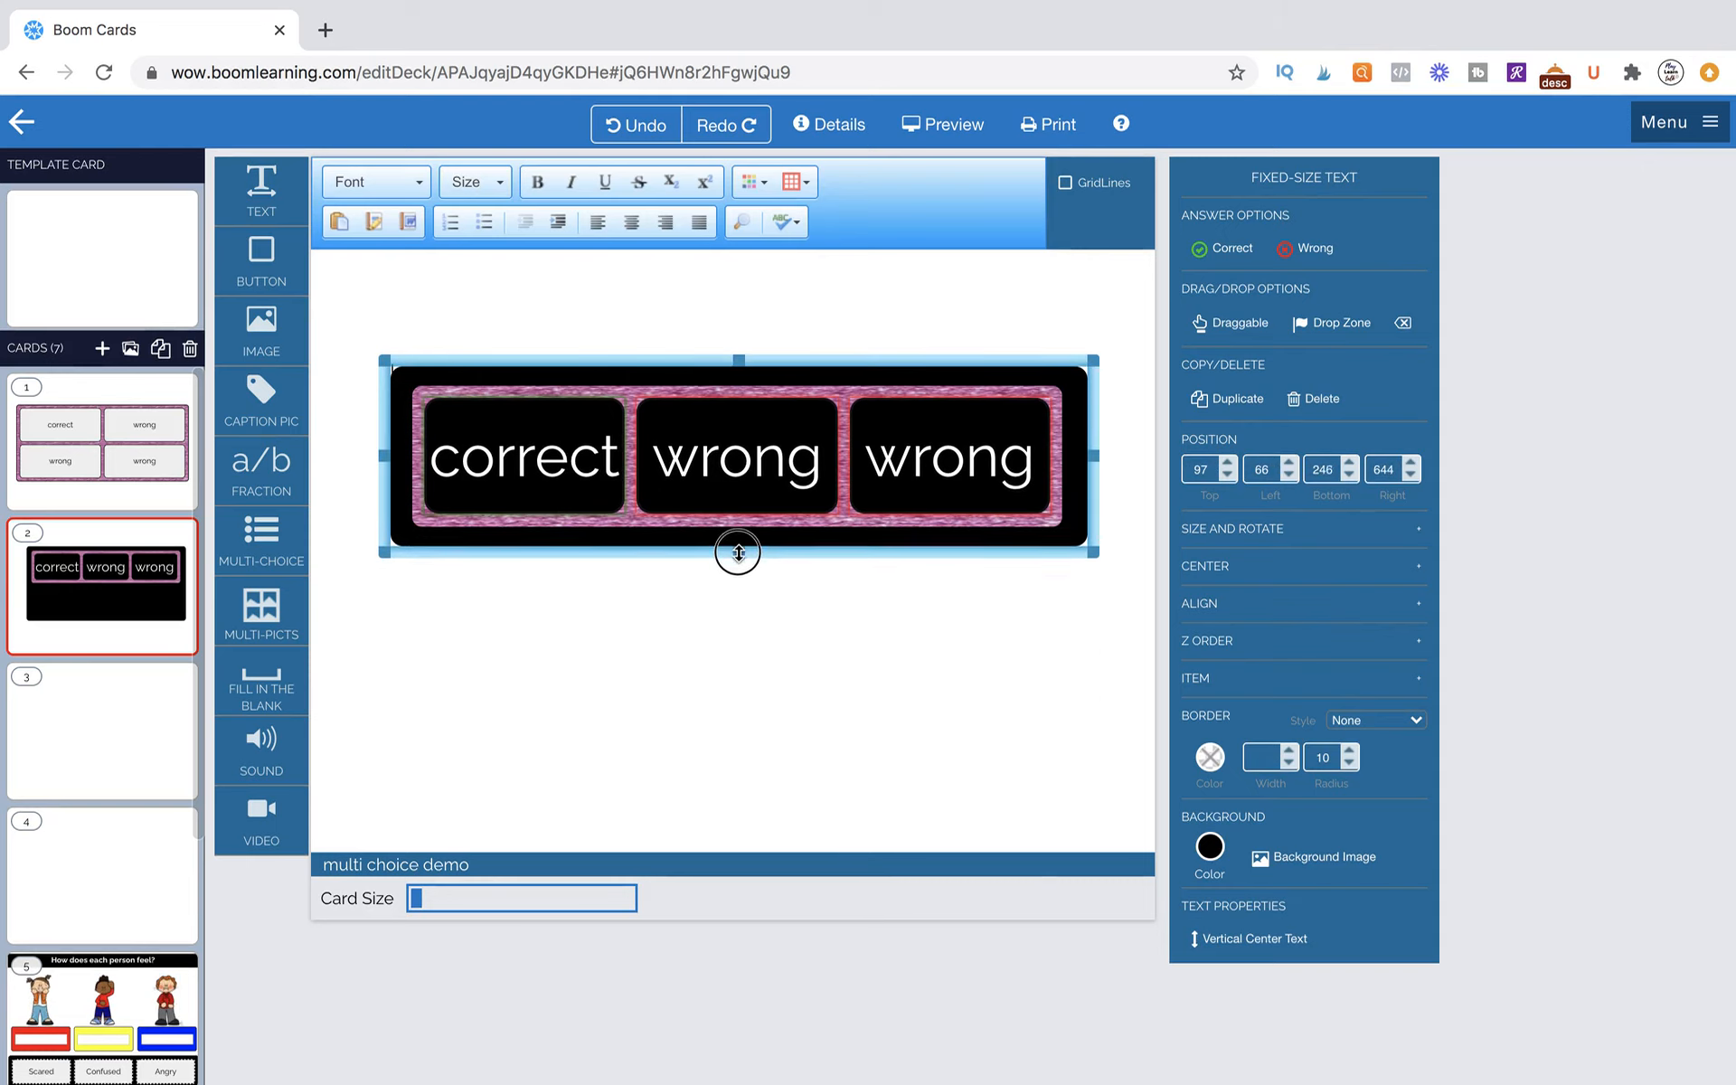
{"action": "left_click", "coordinate": [860, 594]}
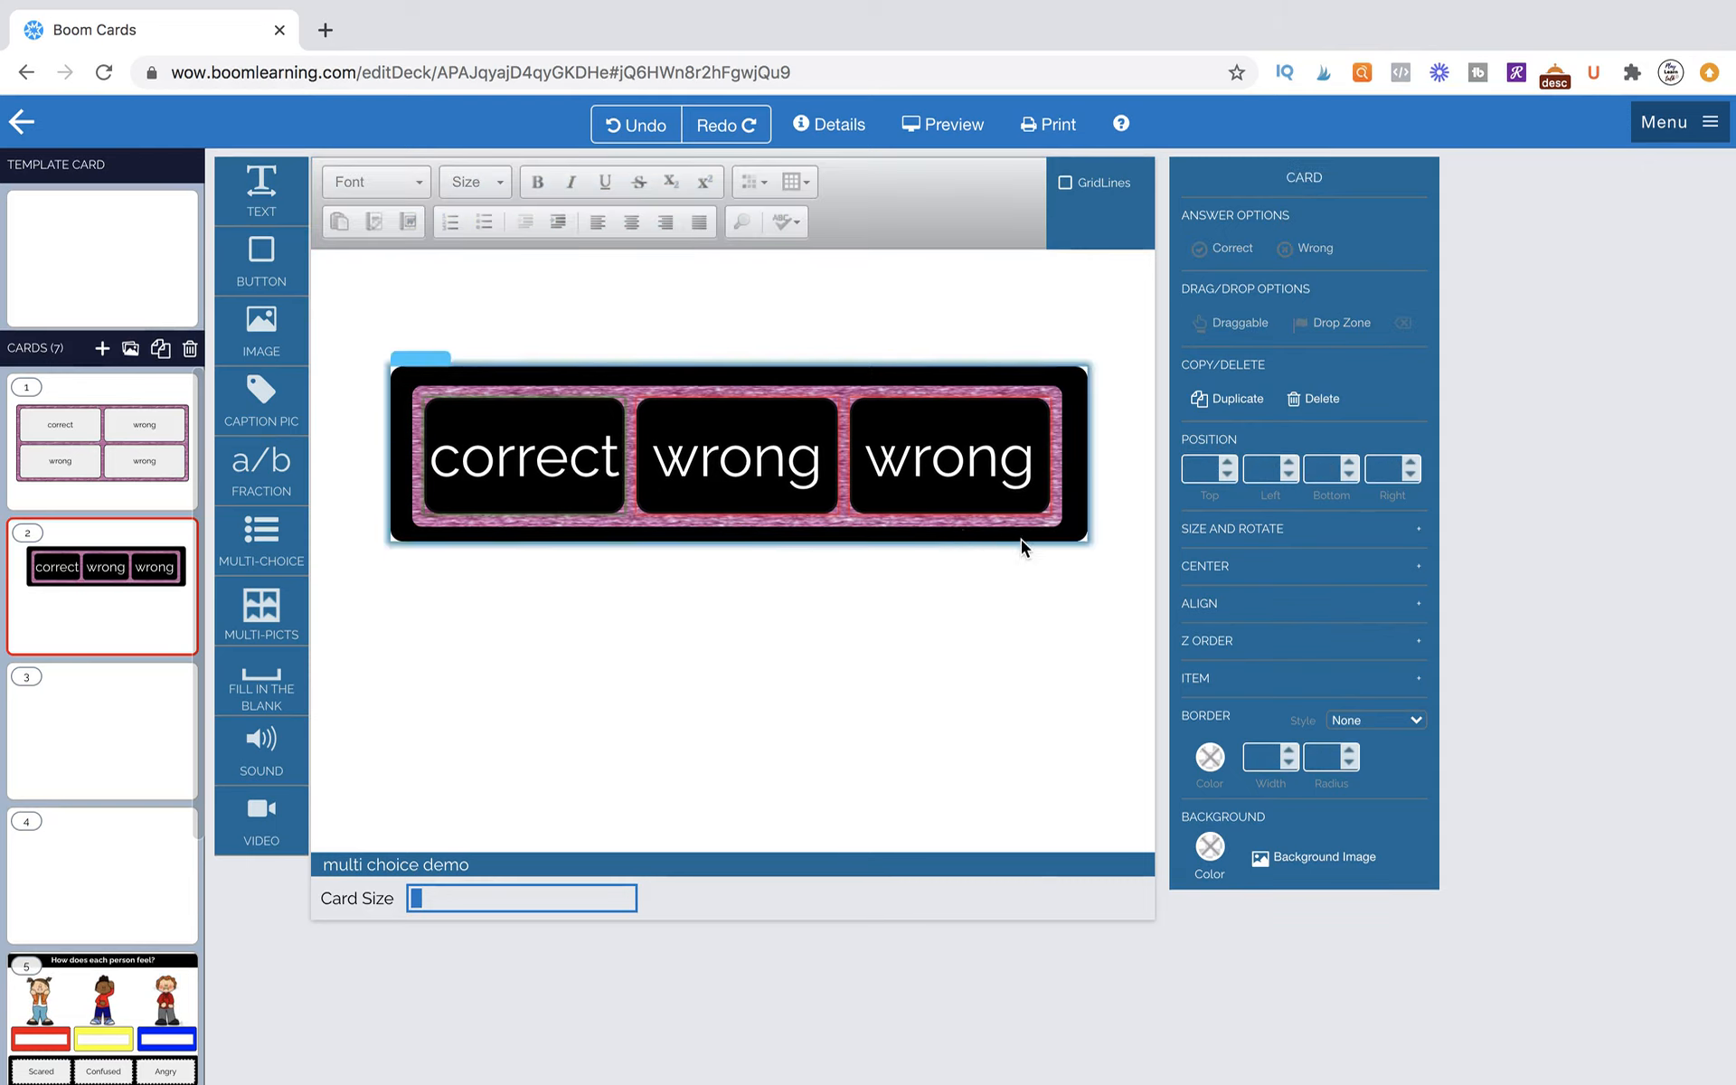
{"action": "left_click", "coordinate": [1055, 530]}
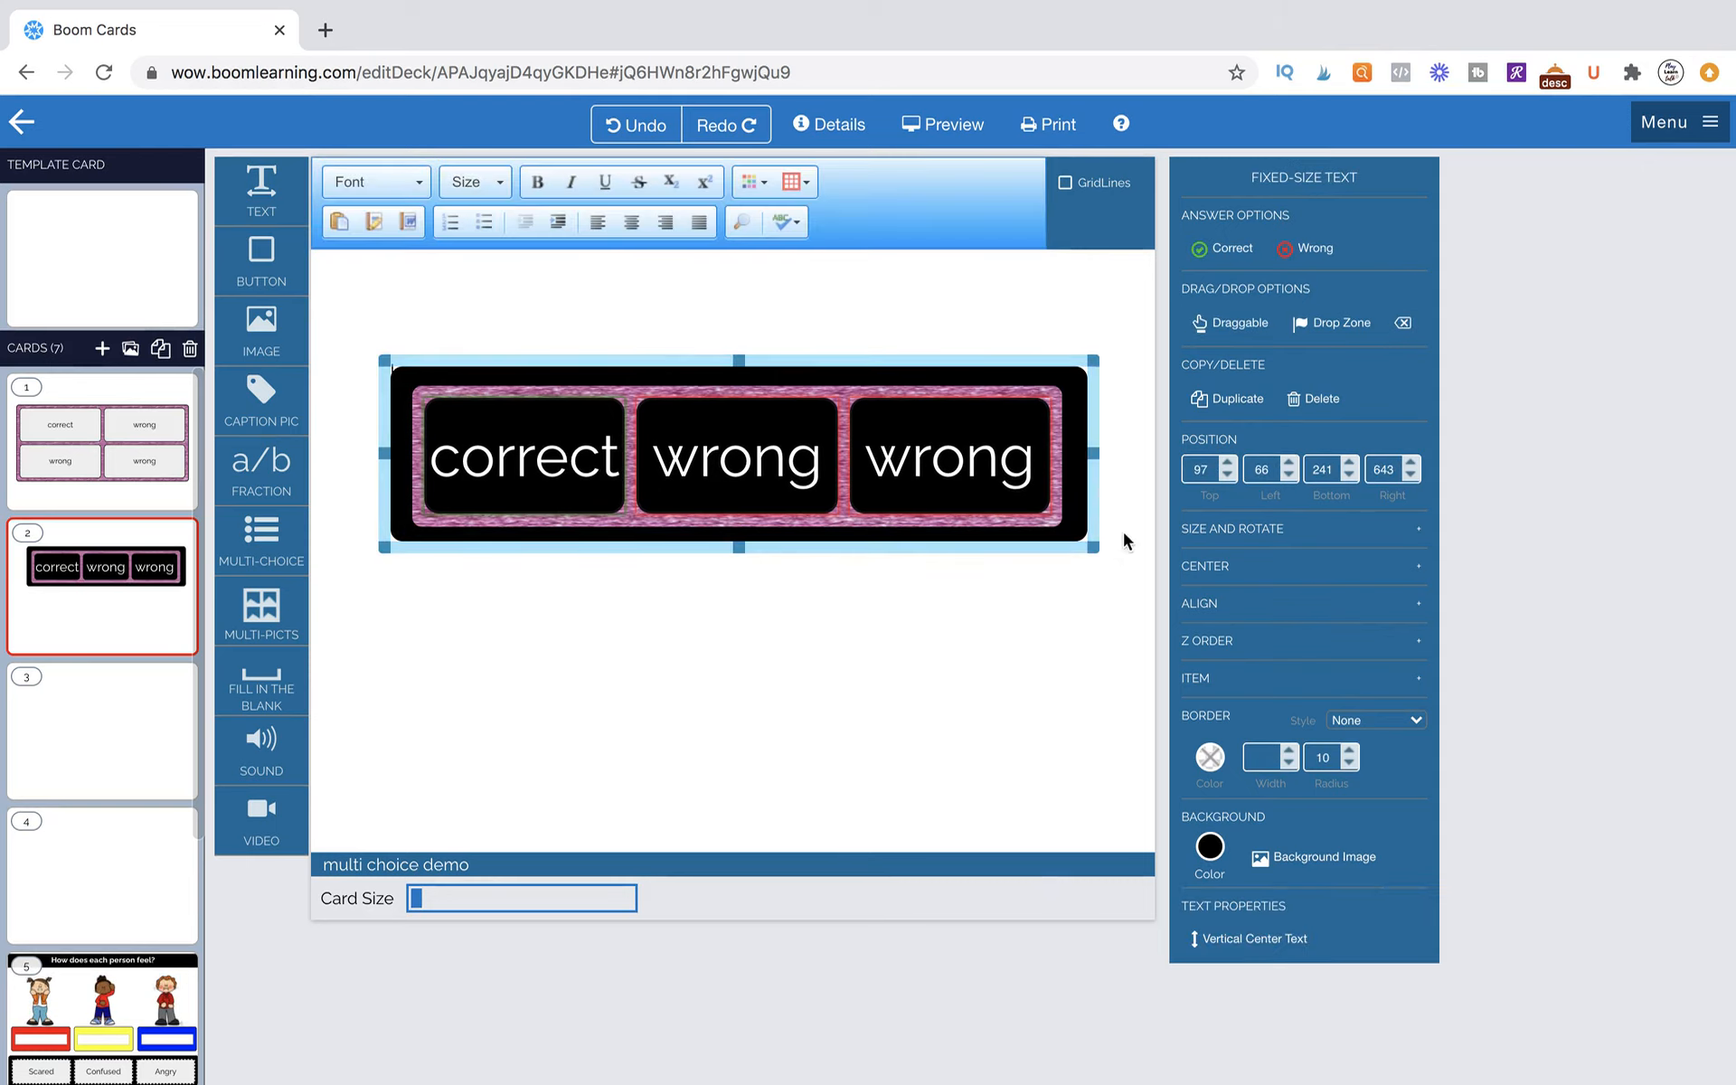
{"action": "left_click_drag", "start_coordinate": [1091, 547], "coordinate": [1078, 547]}
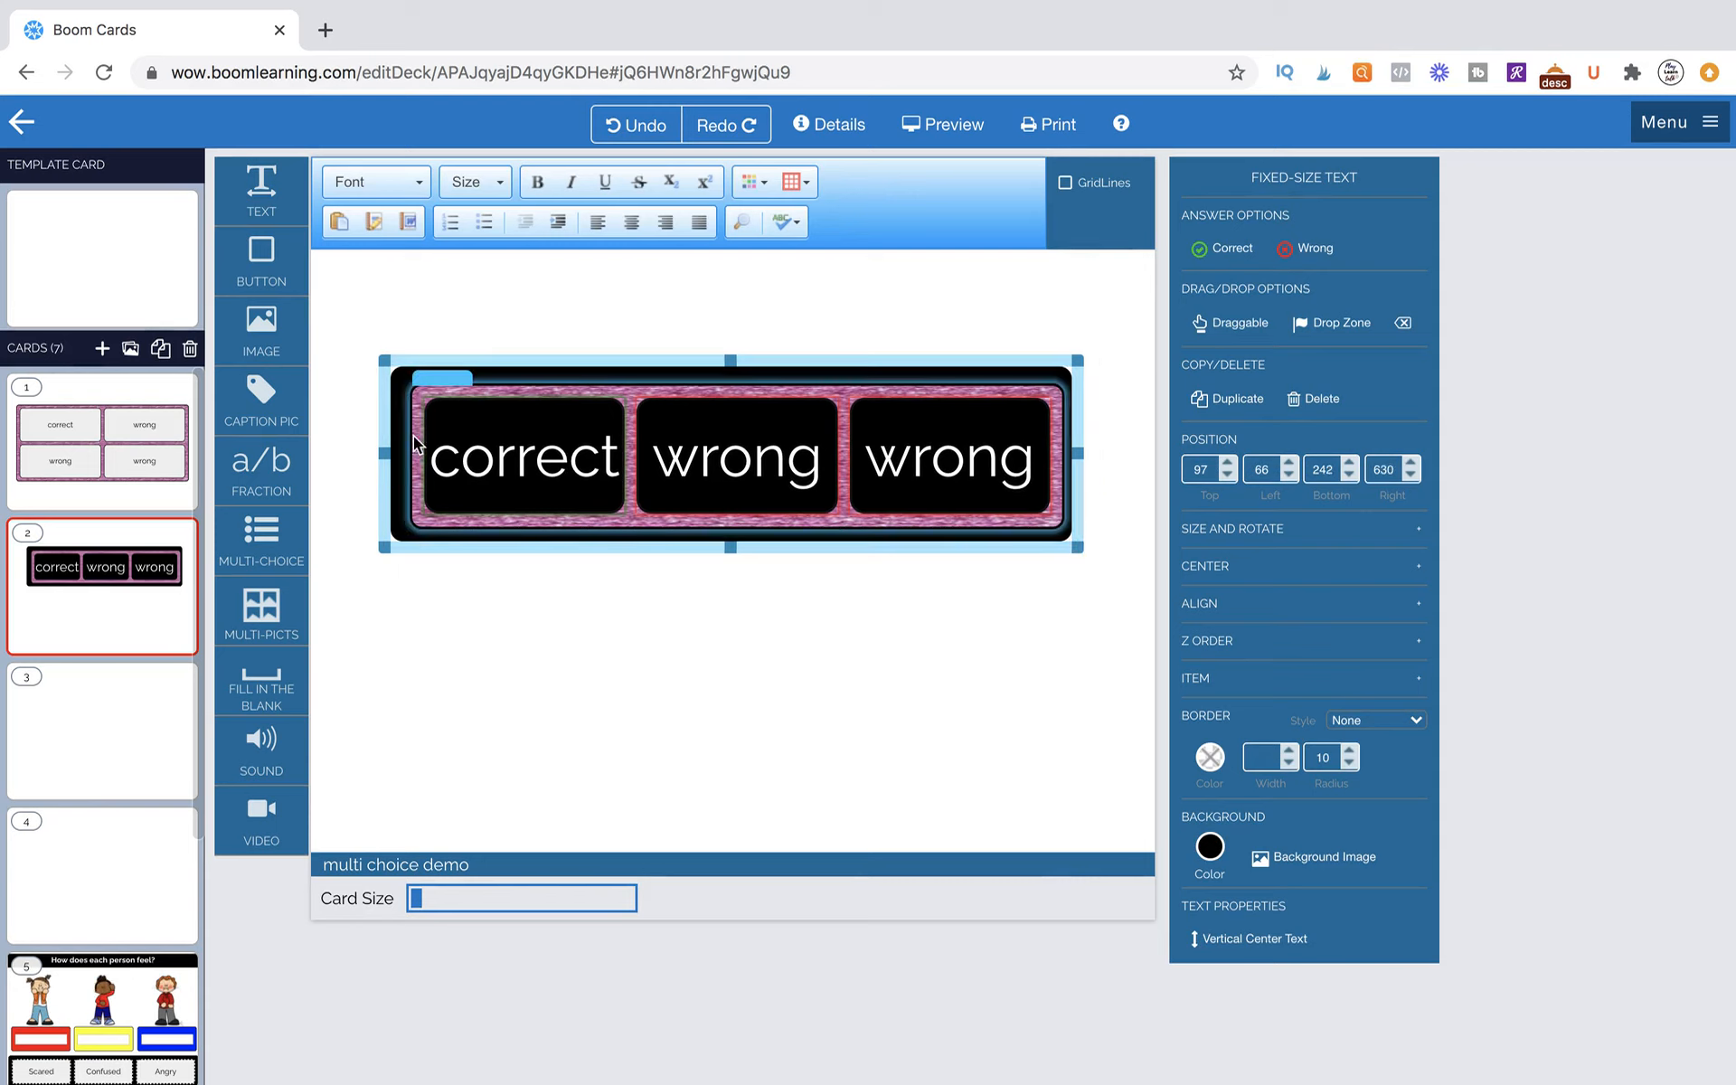
{"action": "left_click_drag", "start_coordinate": [384, 361], "coordinate": [395, 371]}
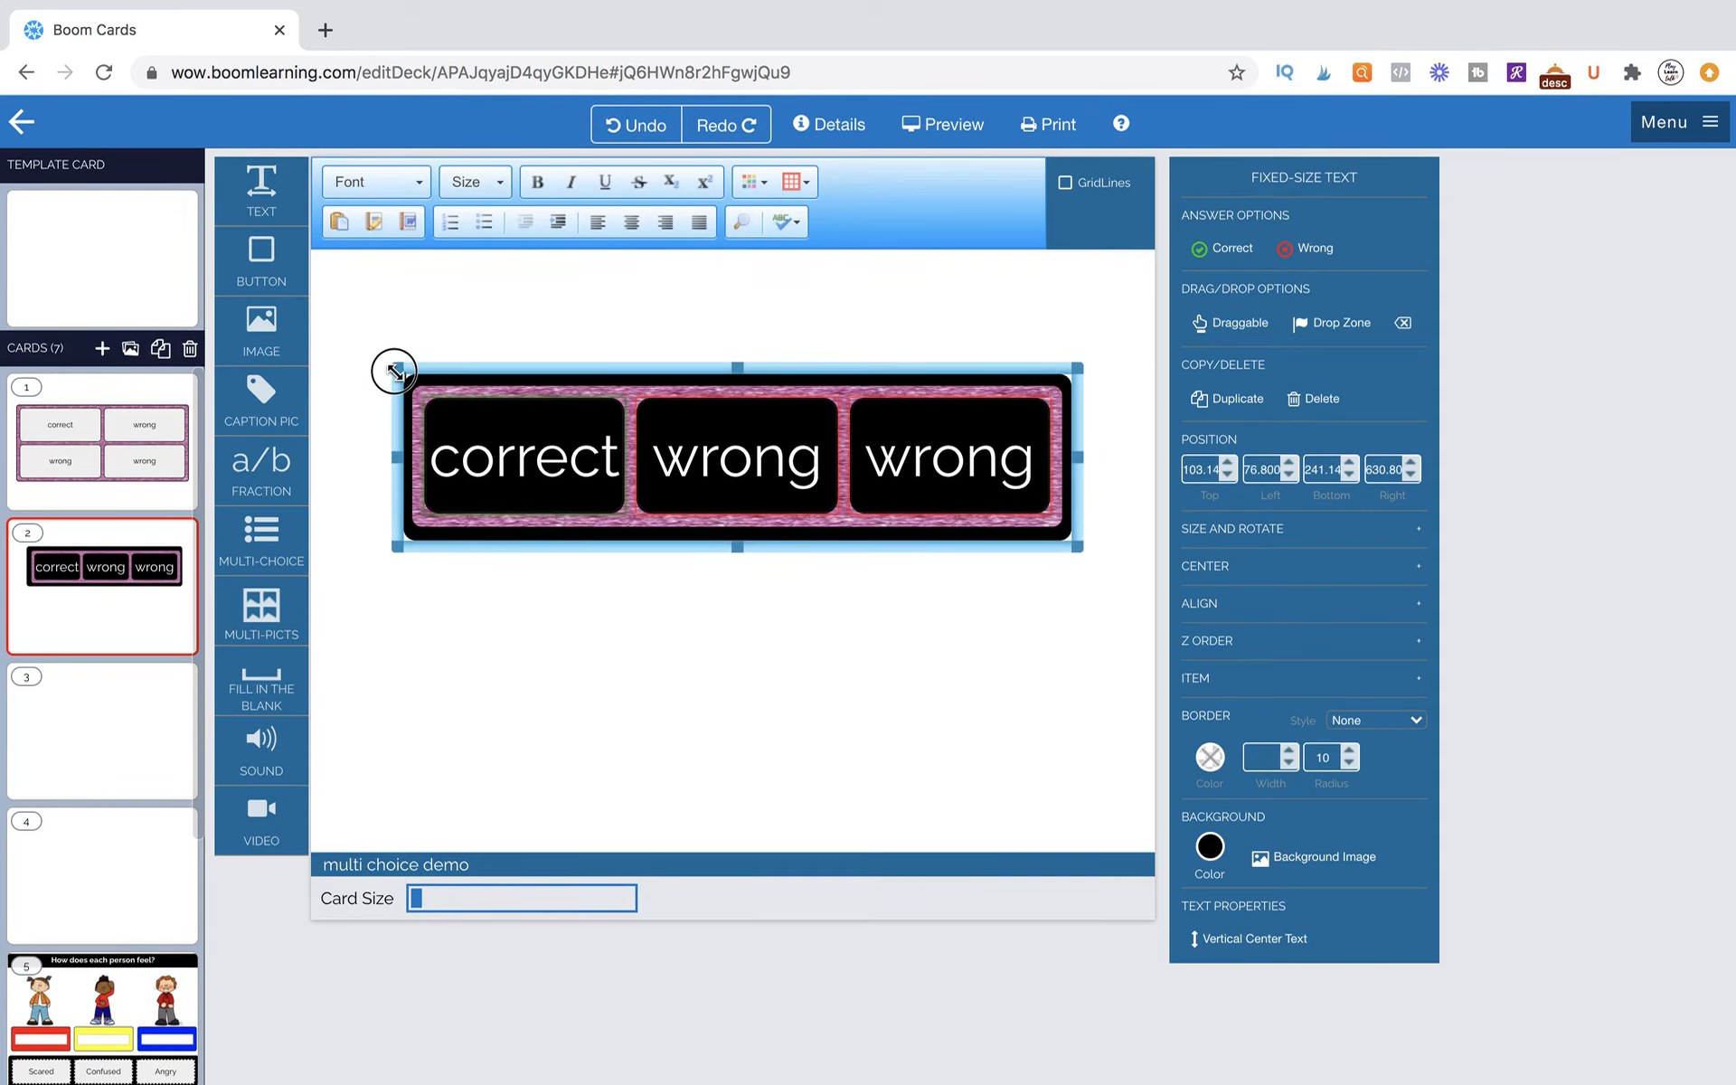
{"action": "left_click", "coordinate": [372, 333]}
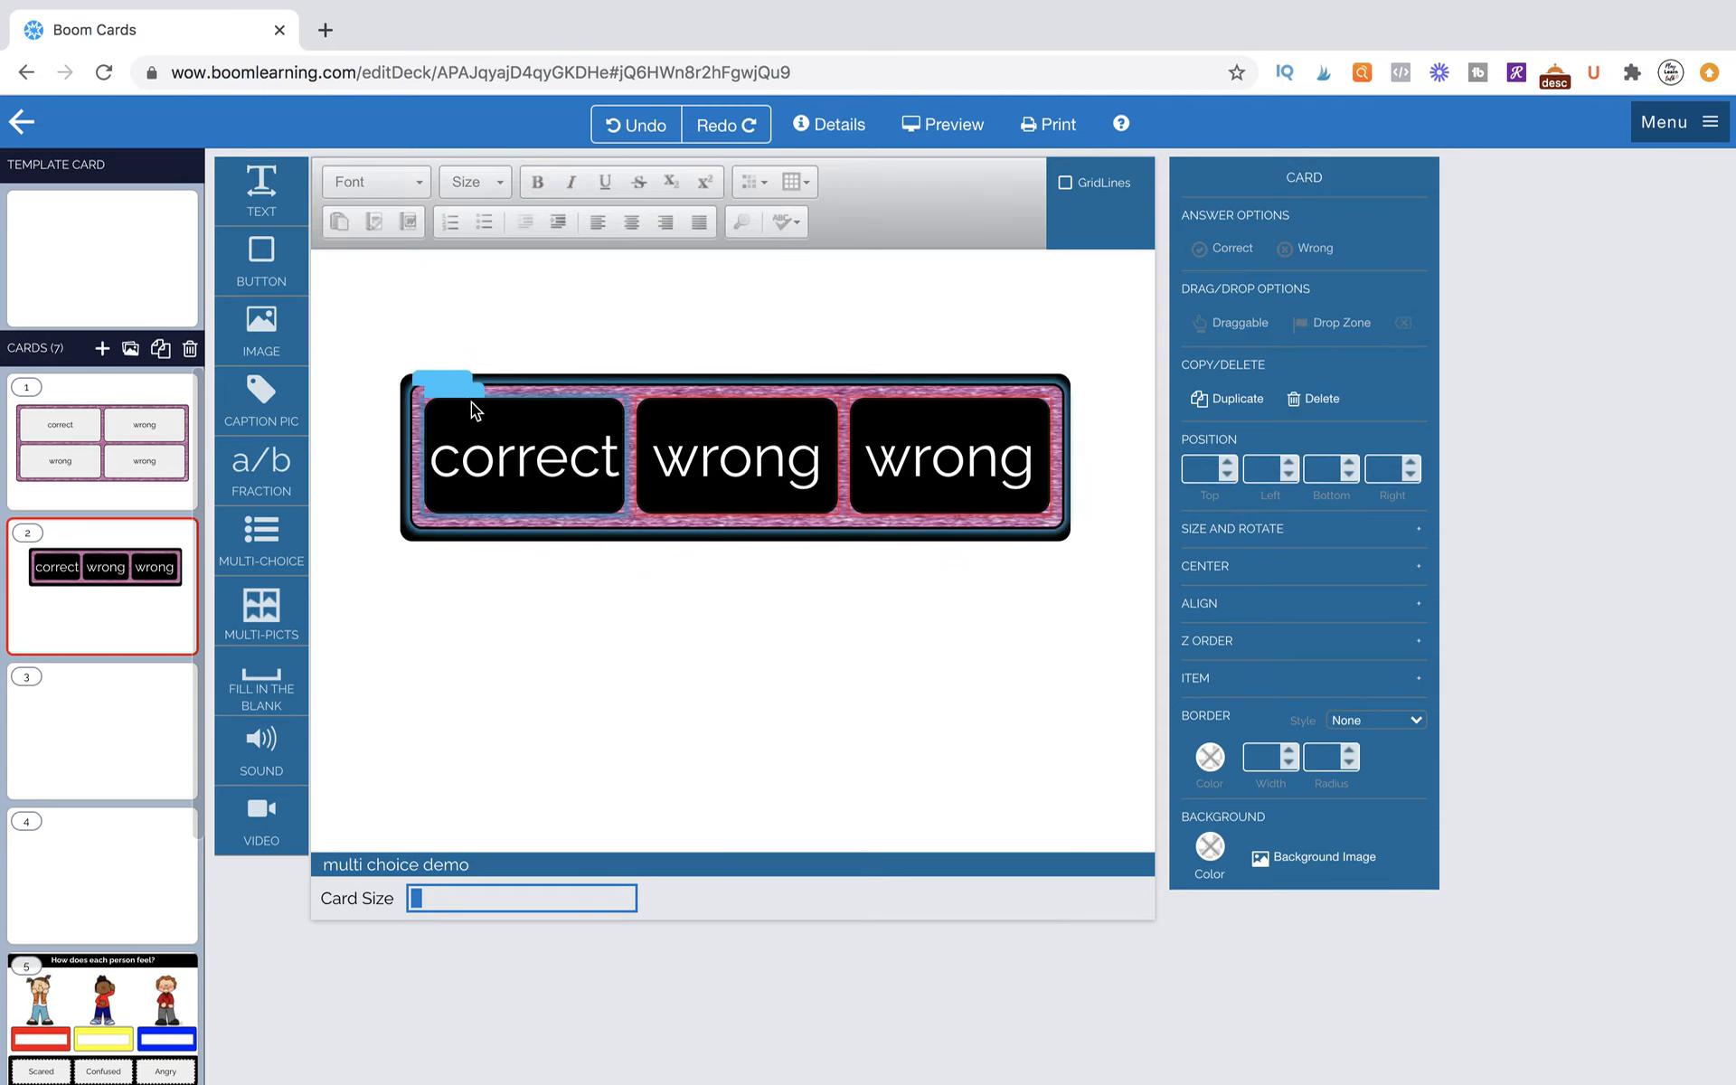
Move the answer container and its black box straight down to the bottom edge of card 2.
{"action": "left_click", "coordinate": [443, 376]}
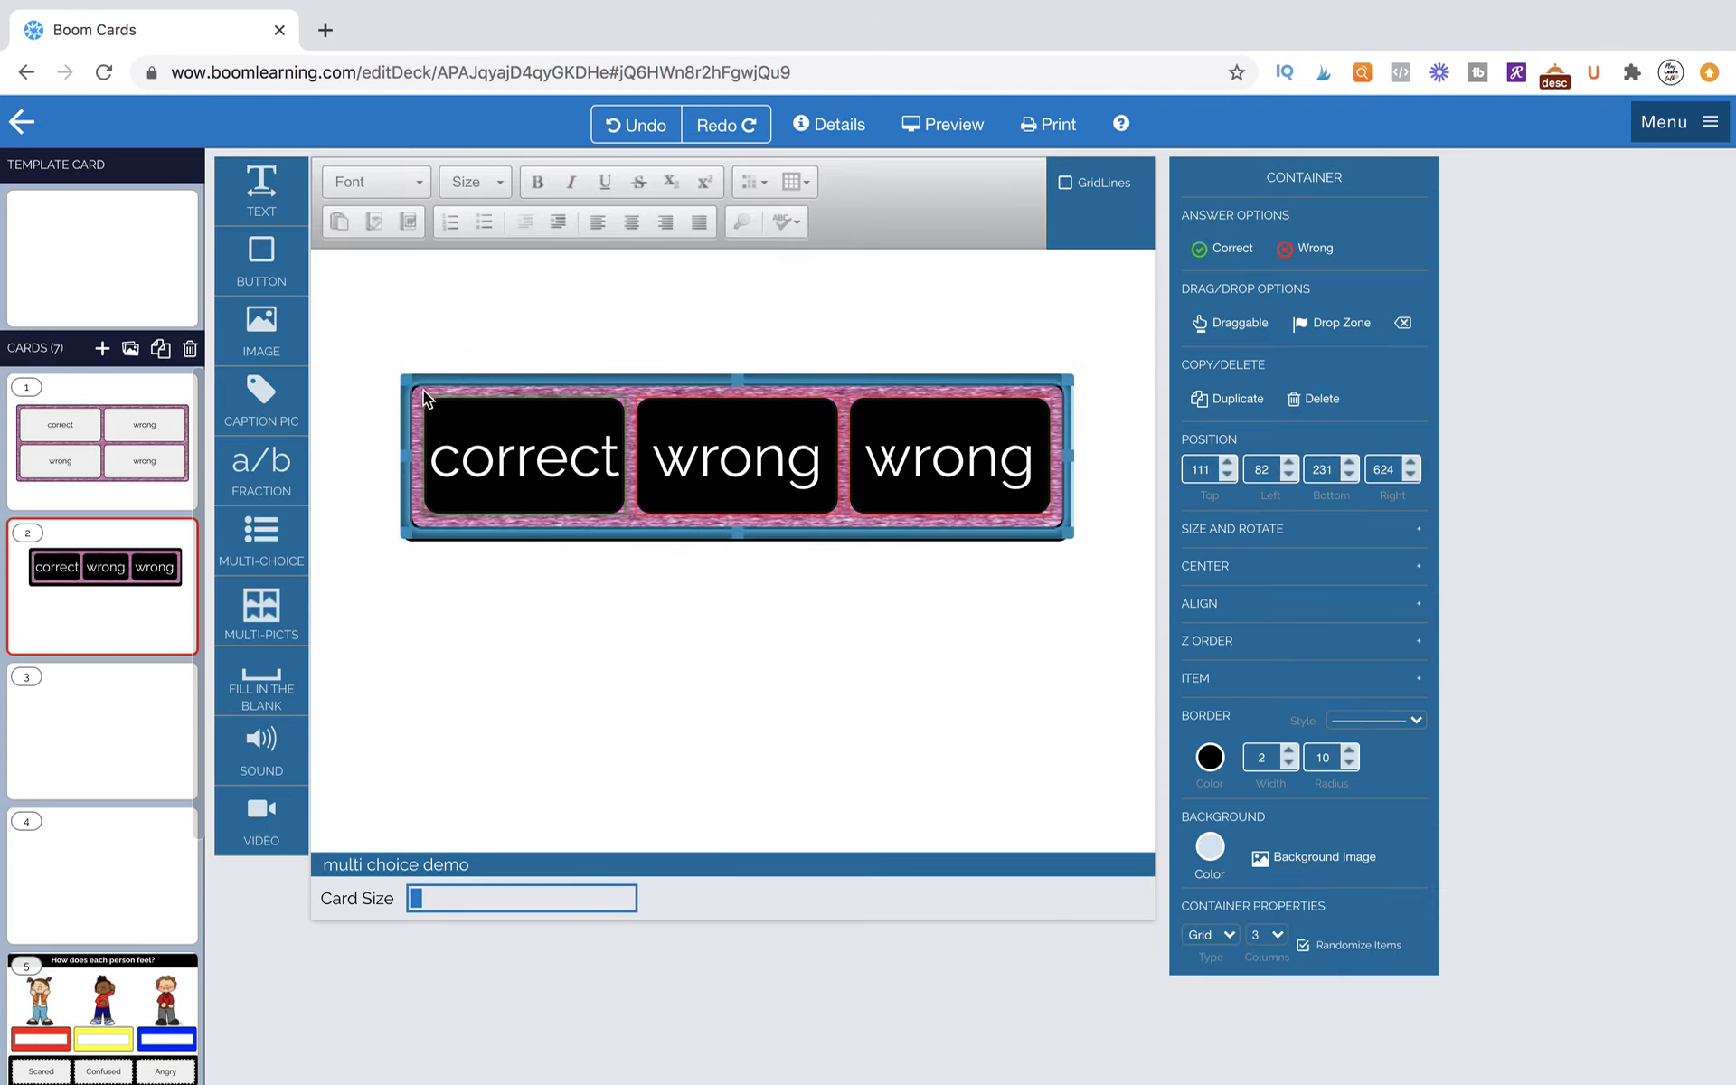
{"action": "left_click_drag", "start_coordinate": [457, 378], "coordinate": [459, 690]}
{"action": "left_click_drag", "start_coordinate": [443, 369], "coordinate": [444, 676]}
{"action": "left_click", "coordinate": [471, 604]}
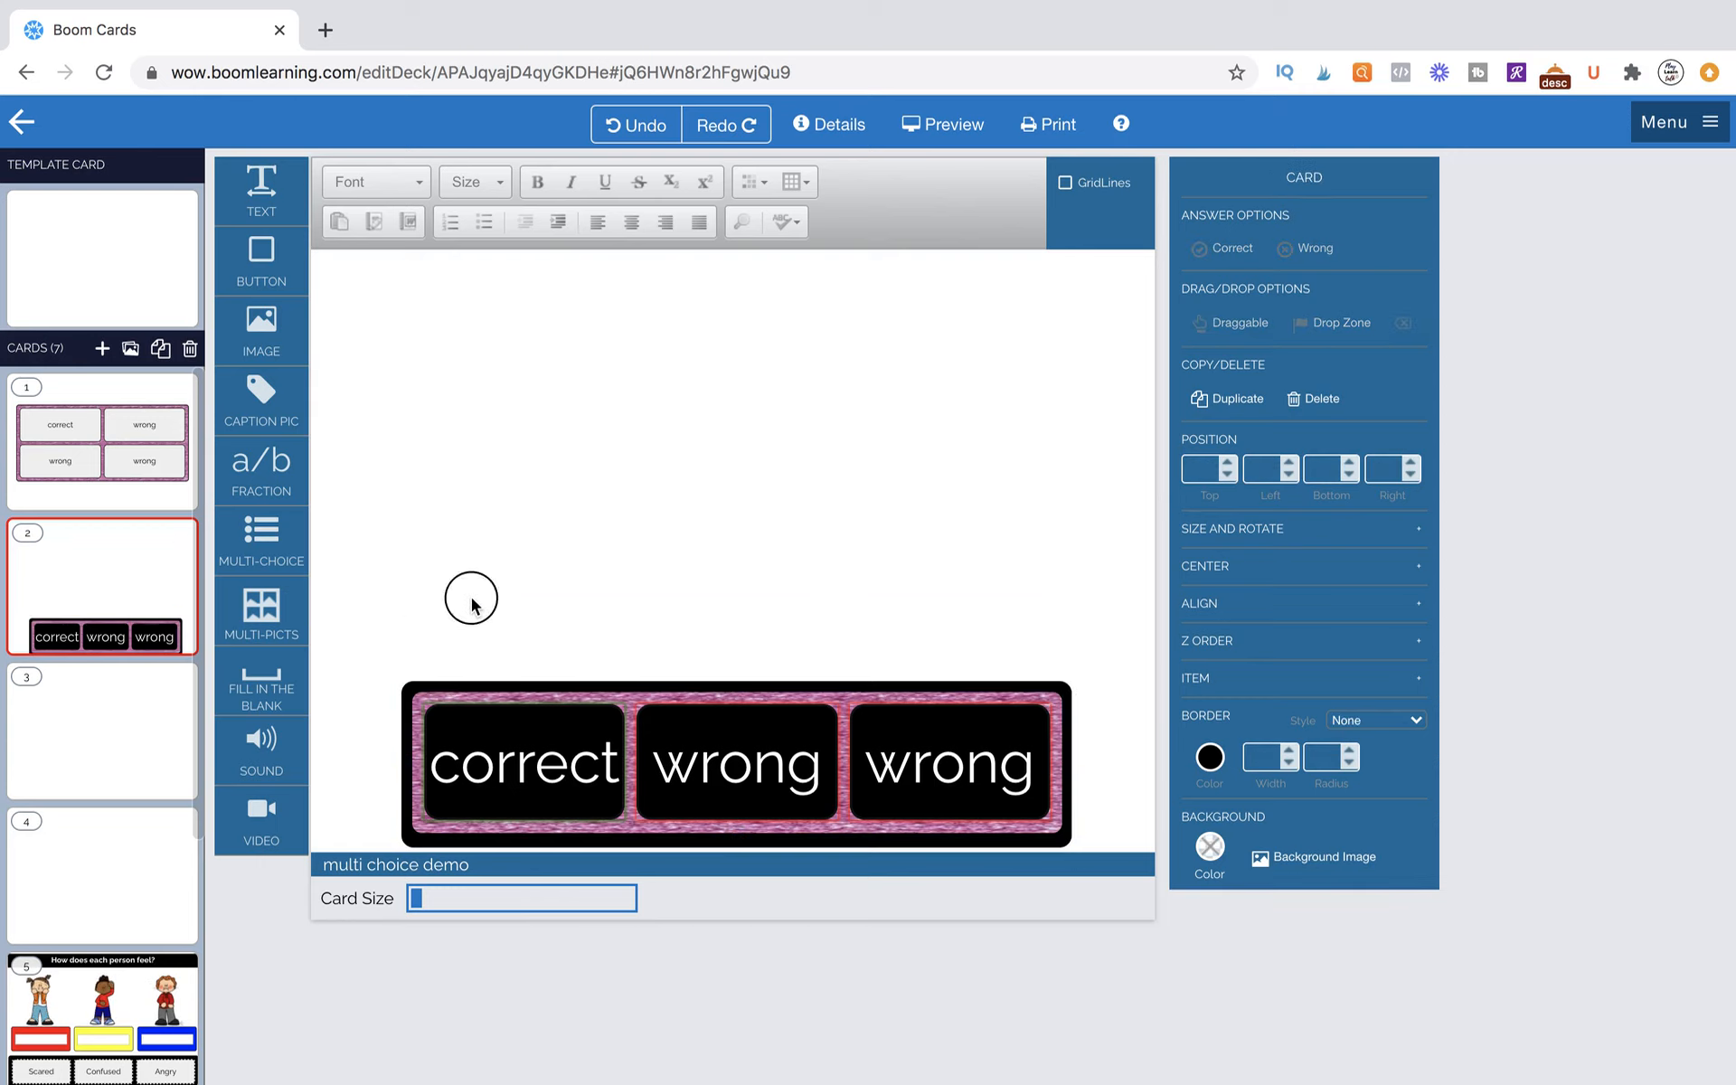